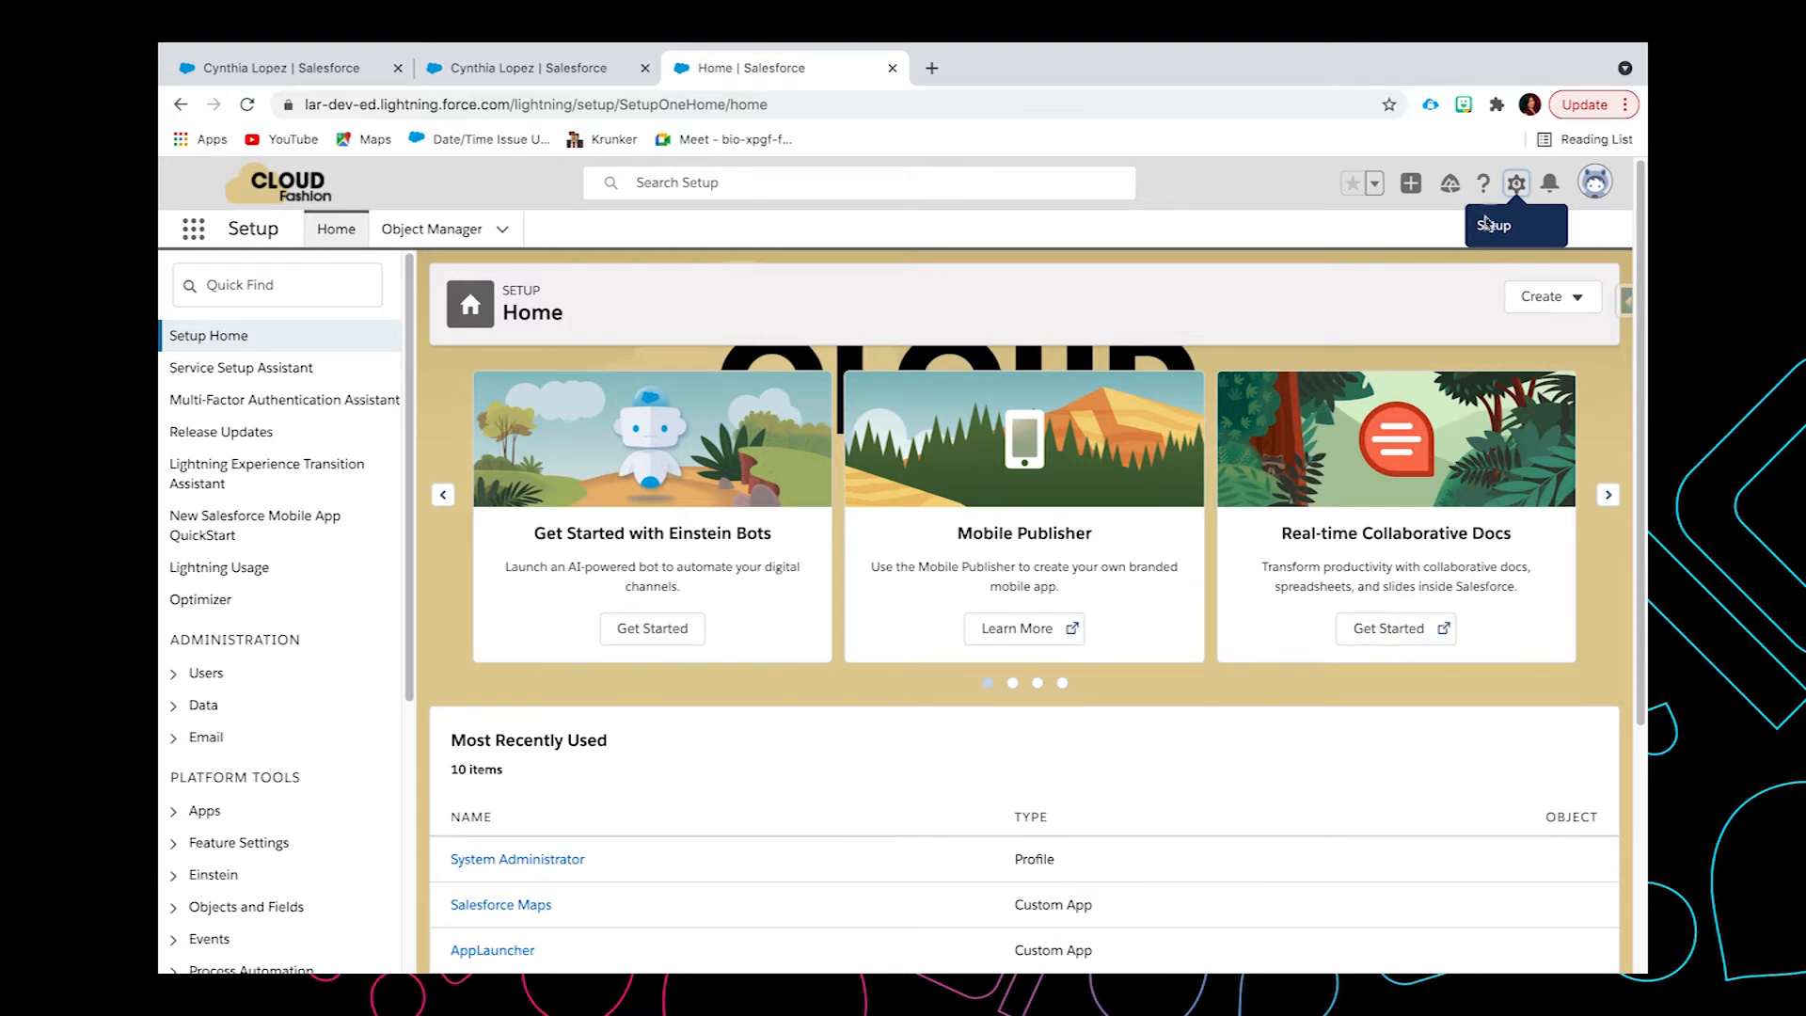
- Open Setup in a new browser tab, search it for "app" and go to the App Manager
click(1521, 191)
click(1428, 243)
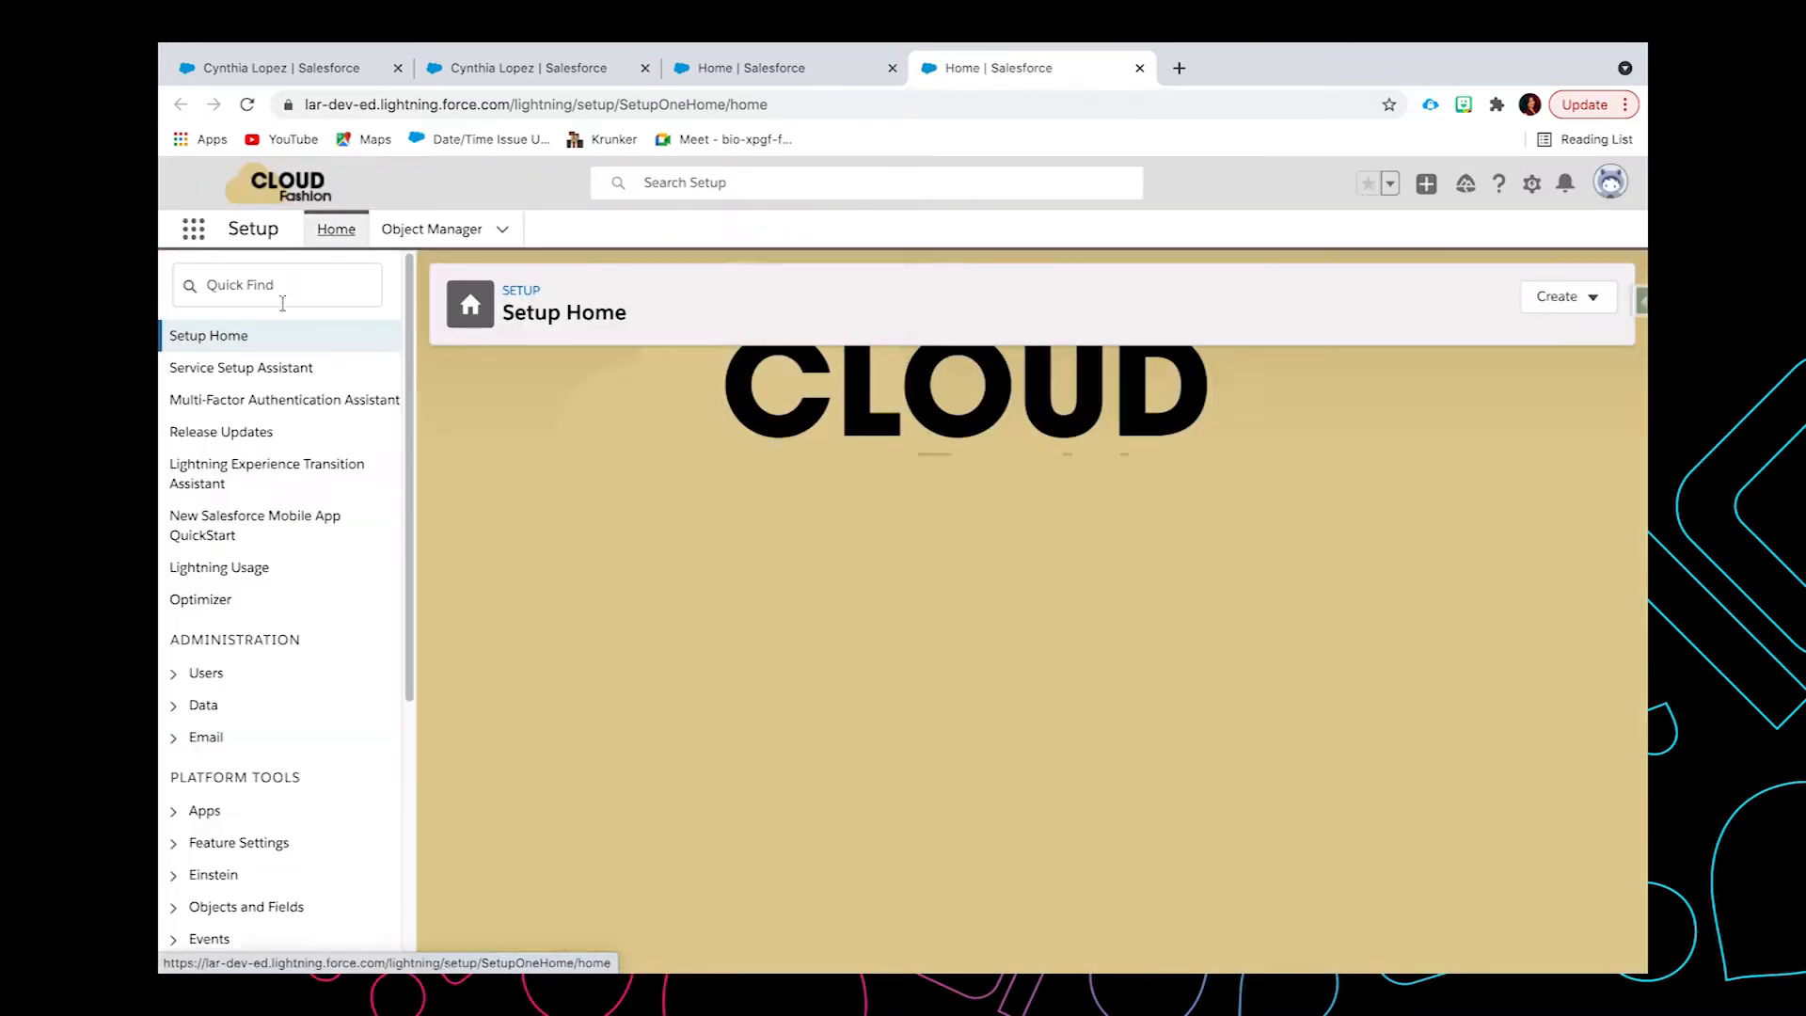
click(275, 291)
text(a)
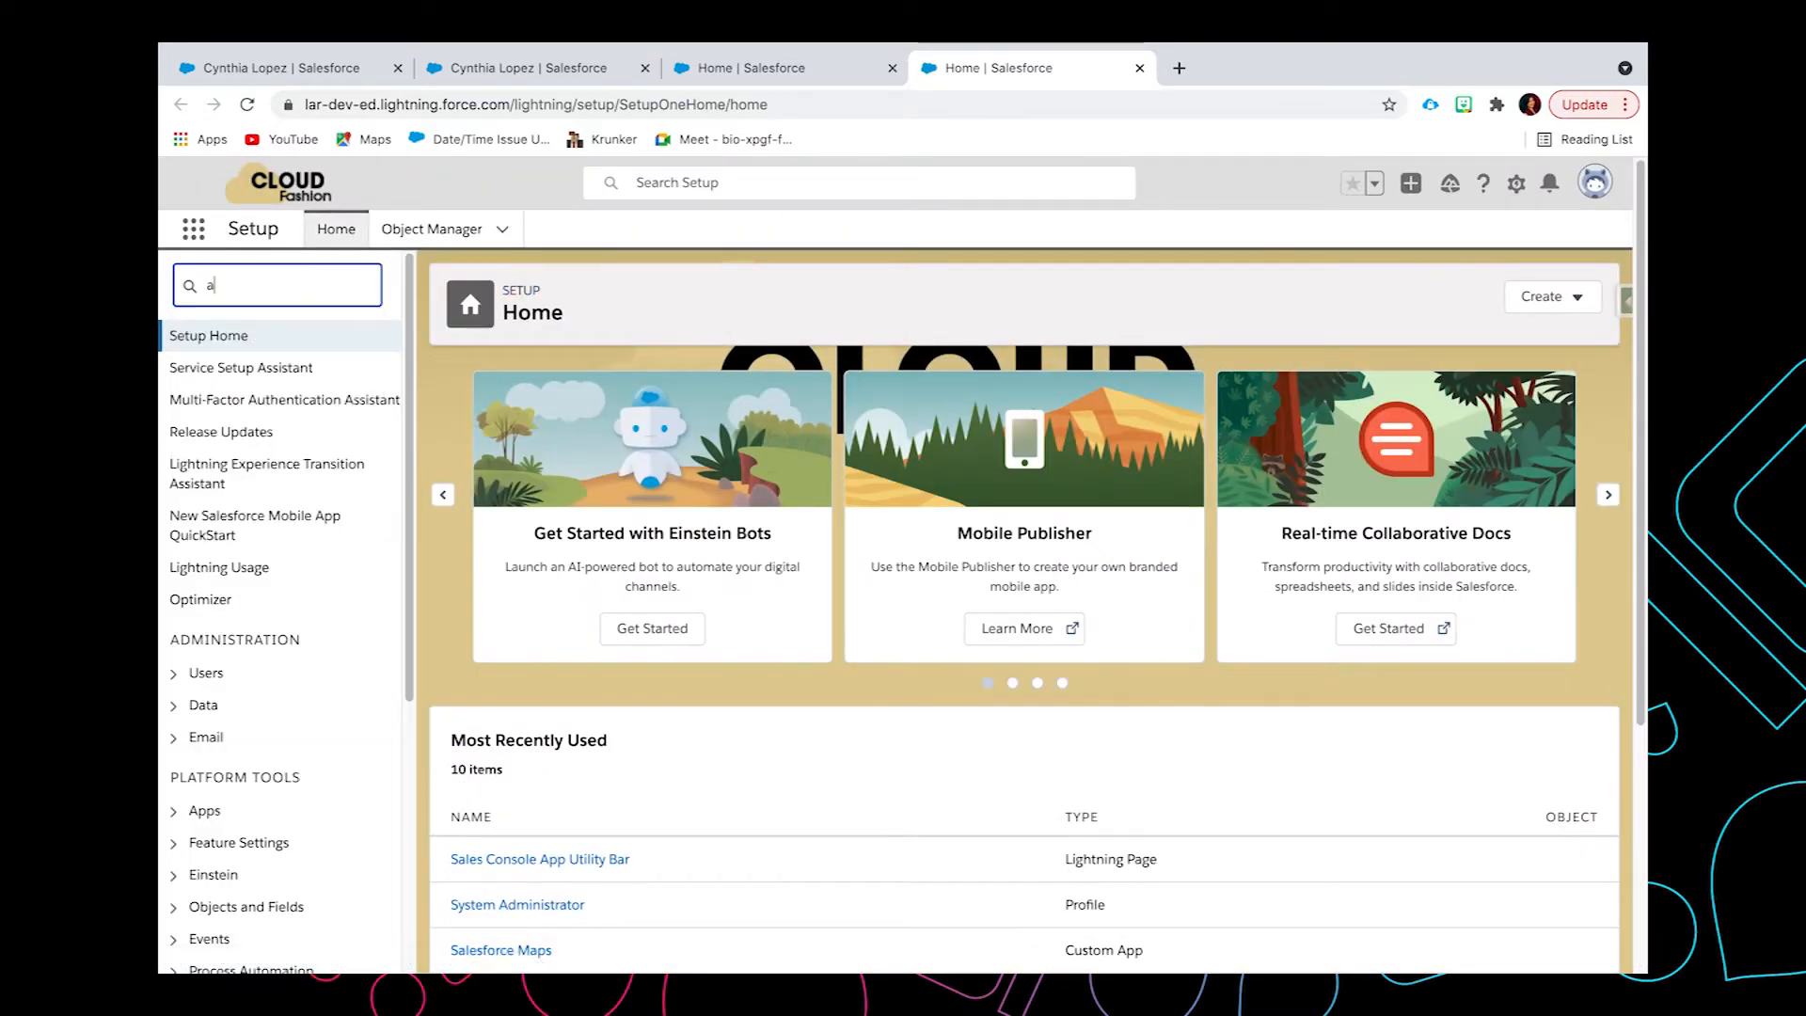
text(pp)
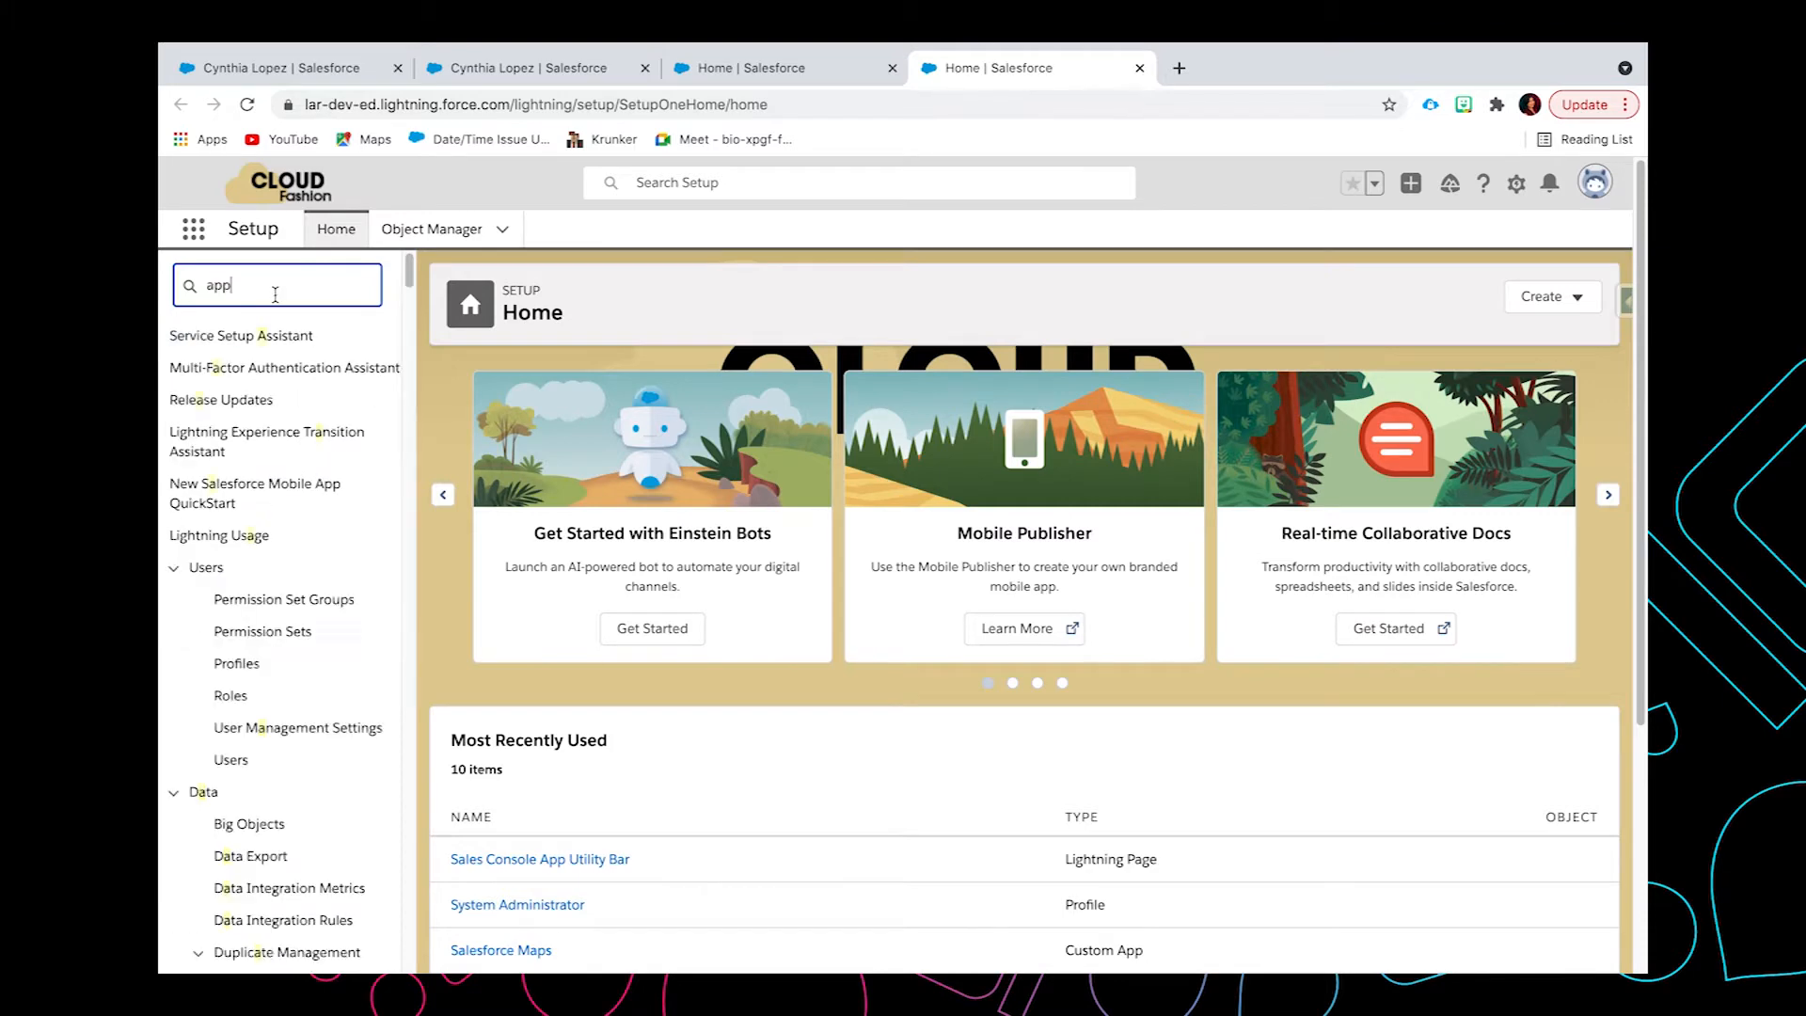
click(256, 505)
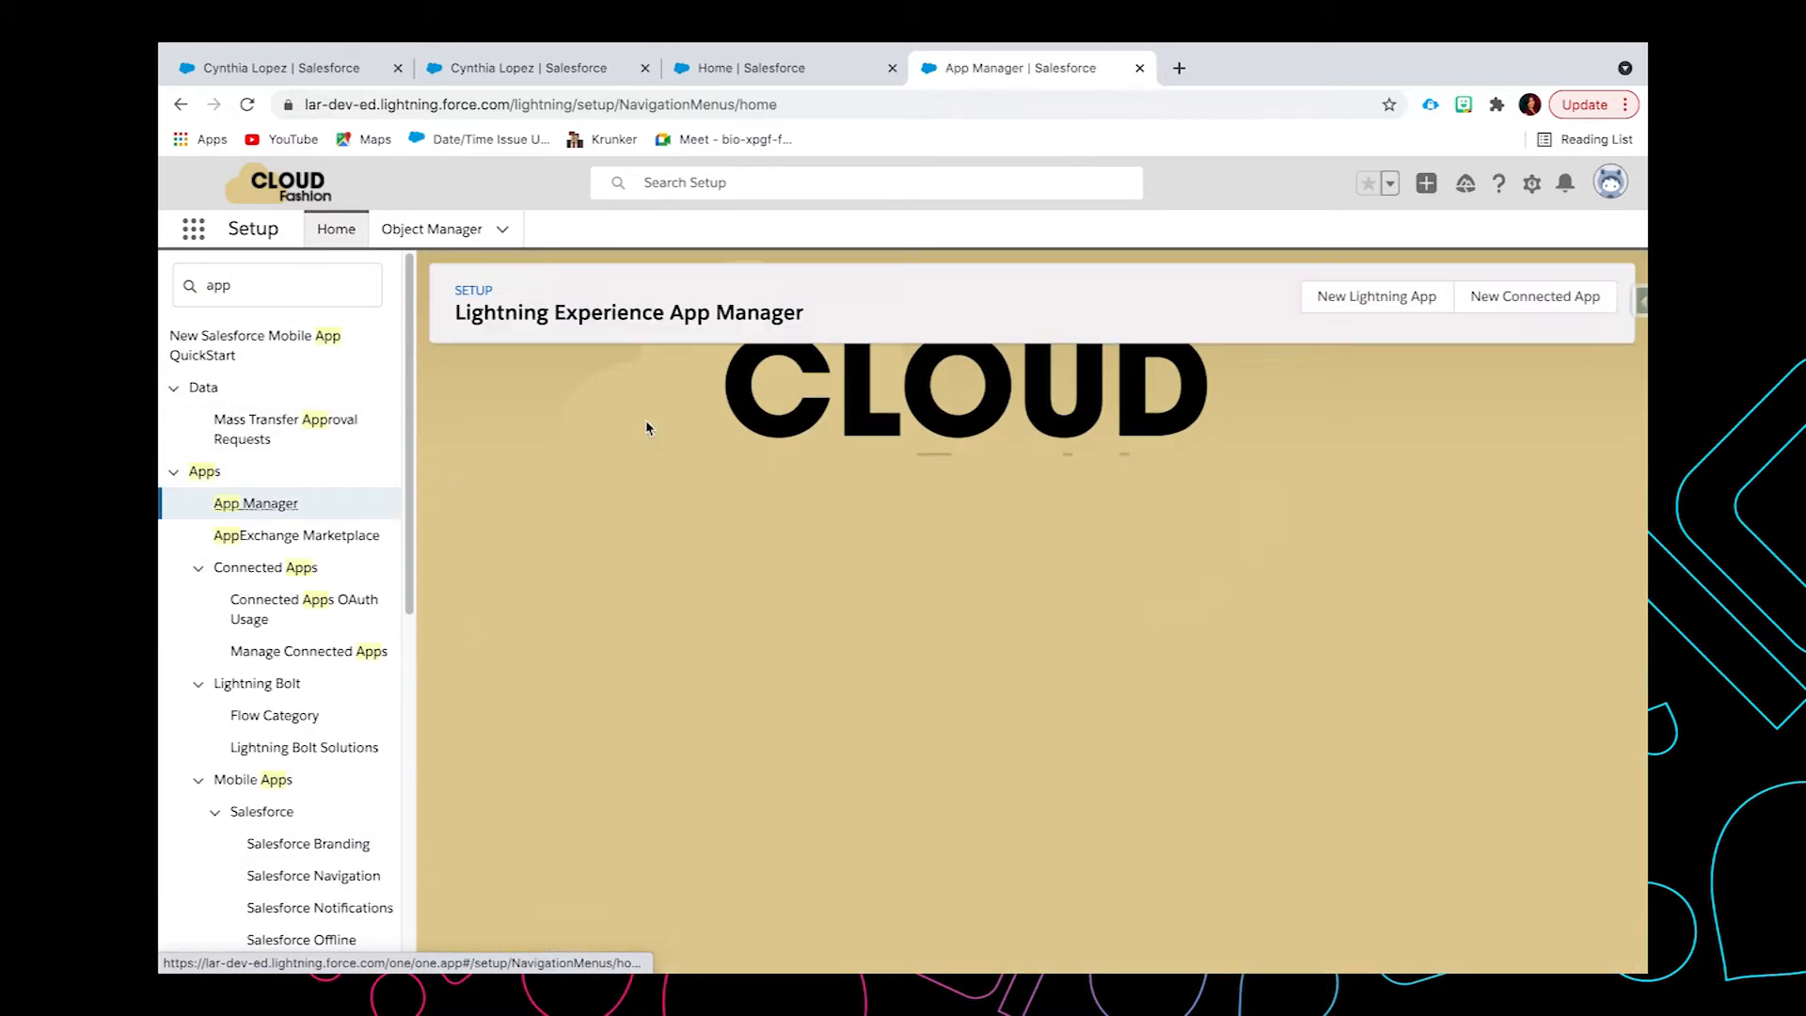
- Edit the Sales Console Lightning app and open its Utility Items (Desktop Only) settings
scroll(1317, 733, down, 2)
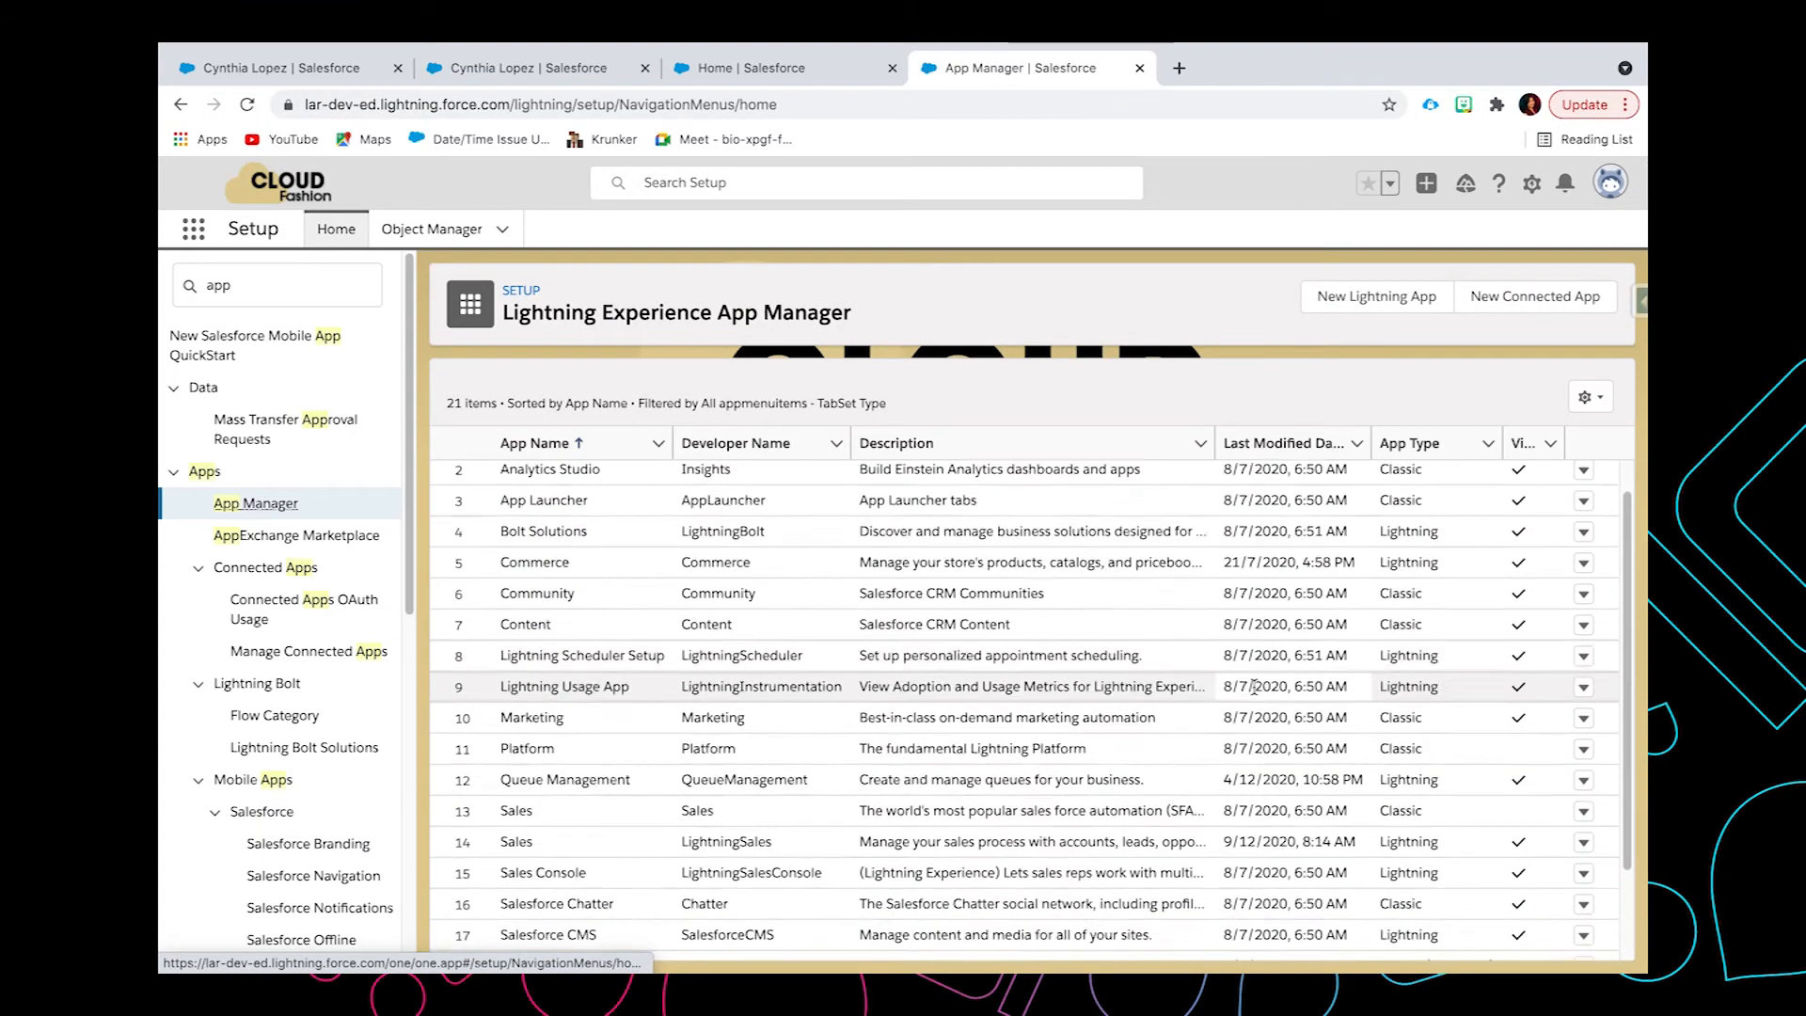
click(1585, 816)
click(1514, 851)
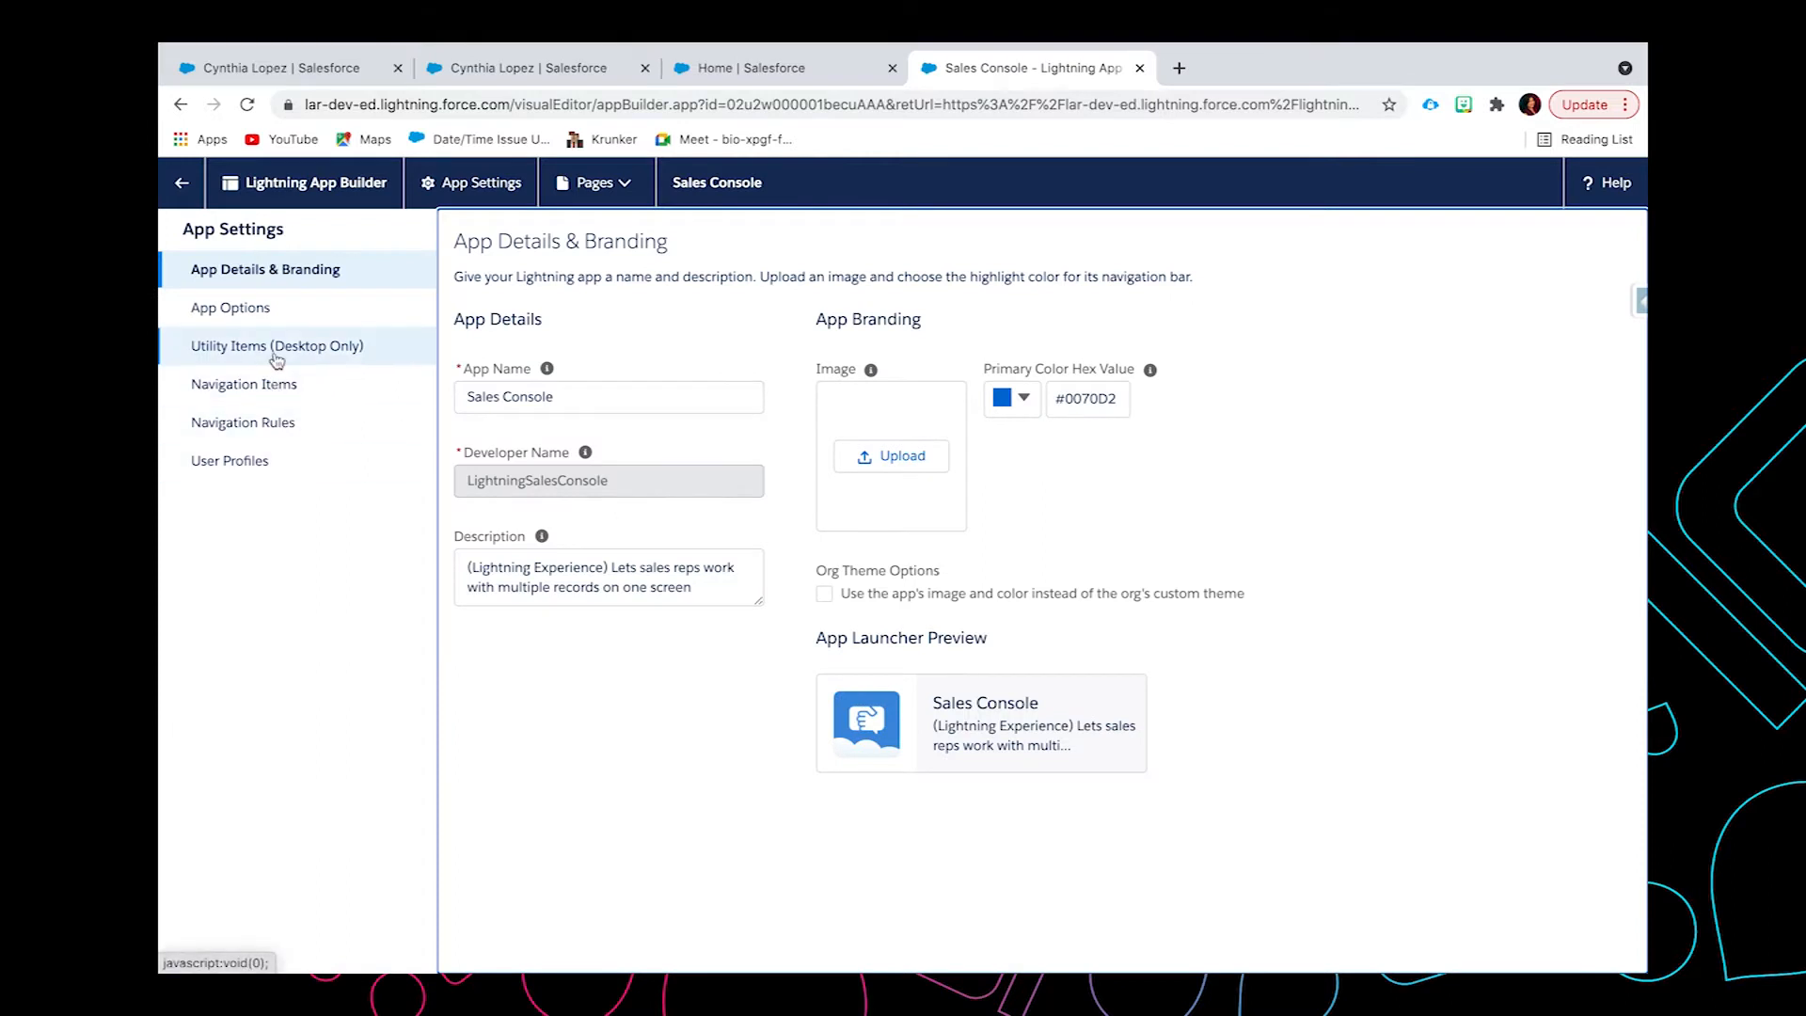
click(275, 356)
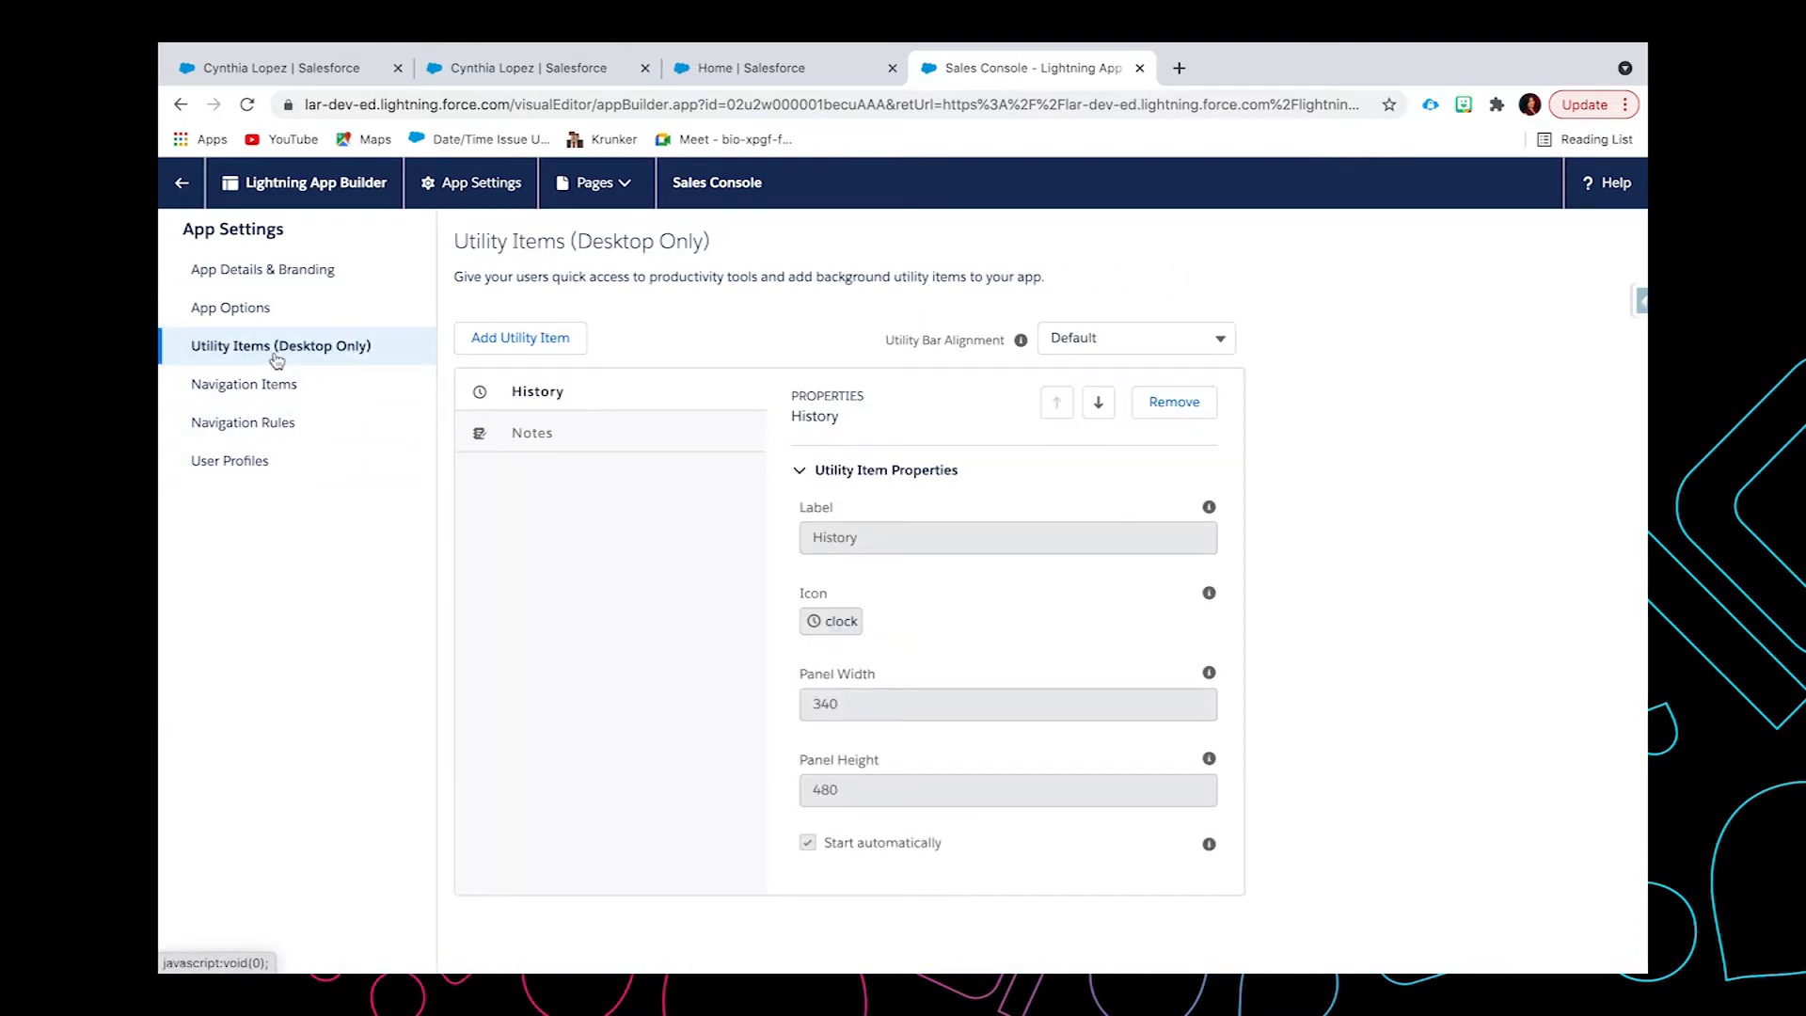
- Add the standard Macros utility item to the Sales Console app and save the app
click(532, 348)
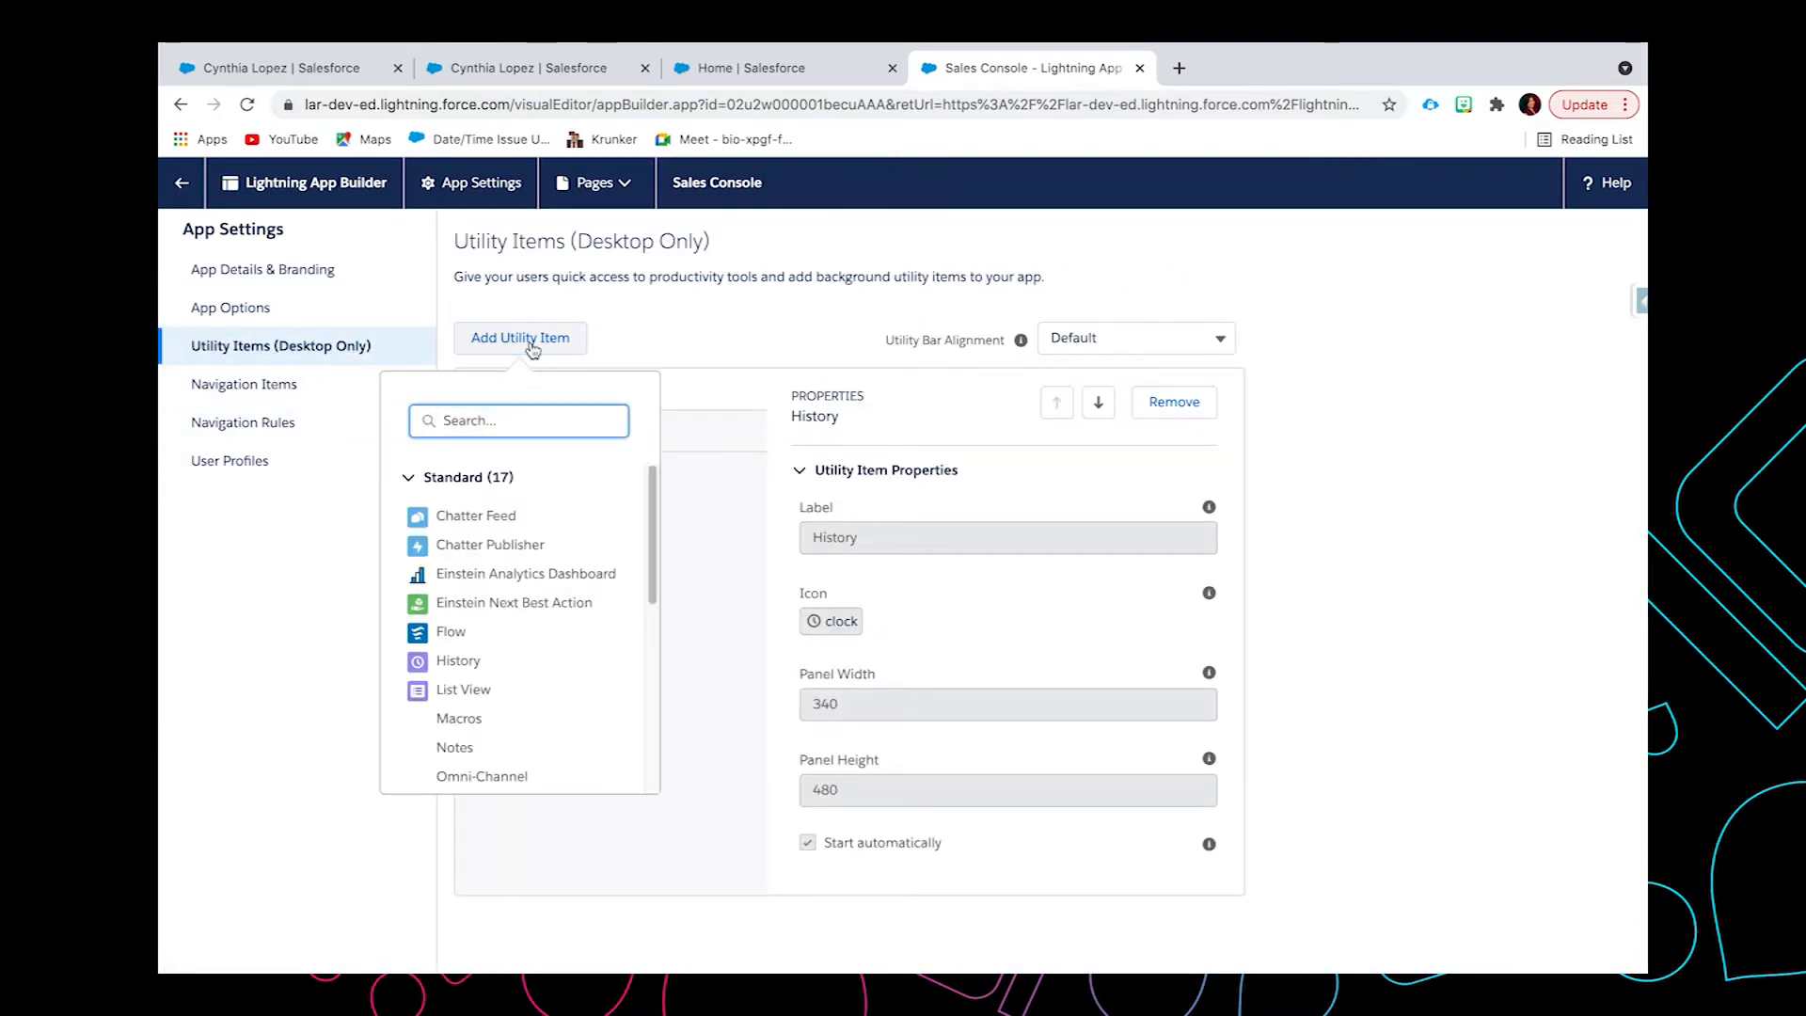
click(505, 408)
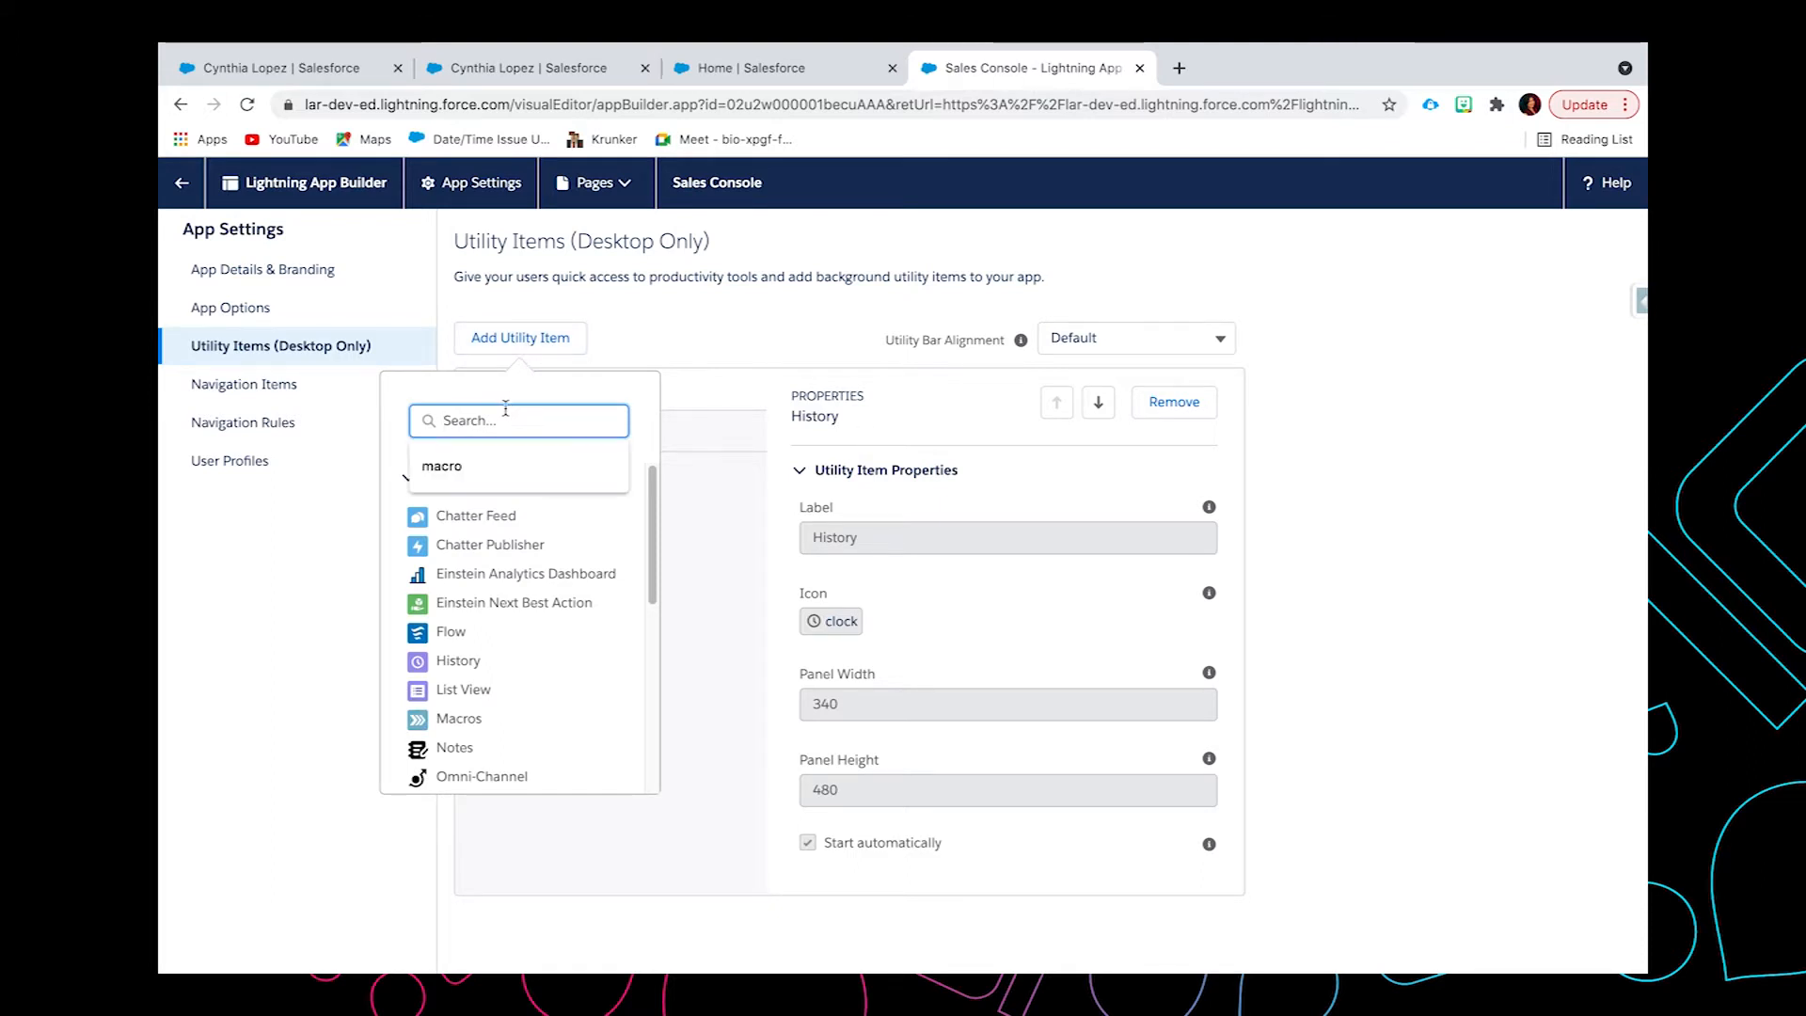
text(macr)
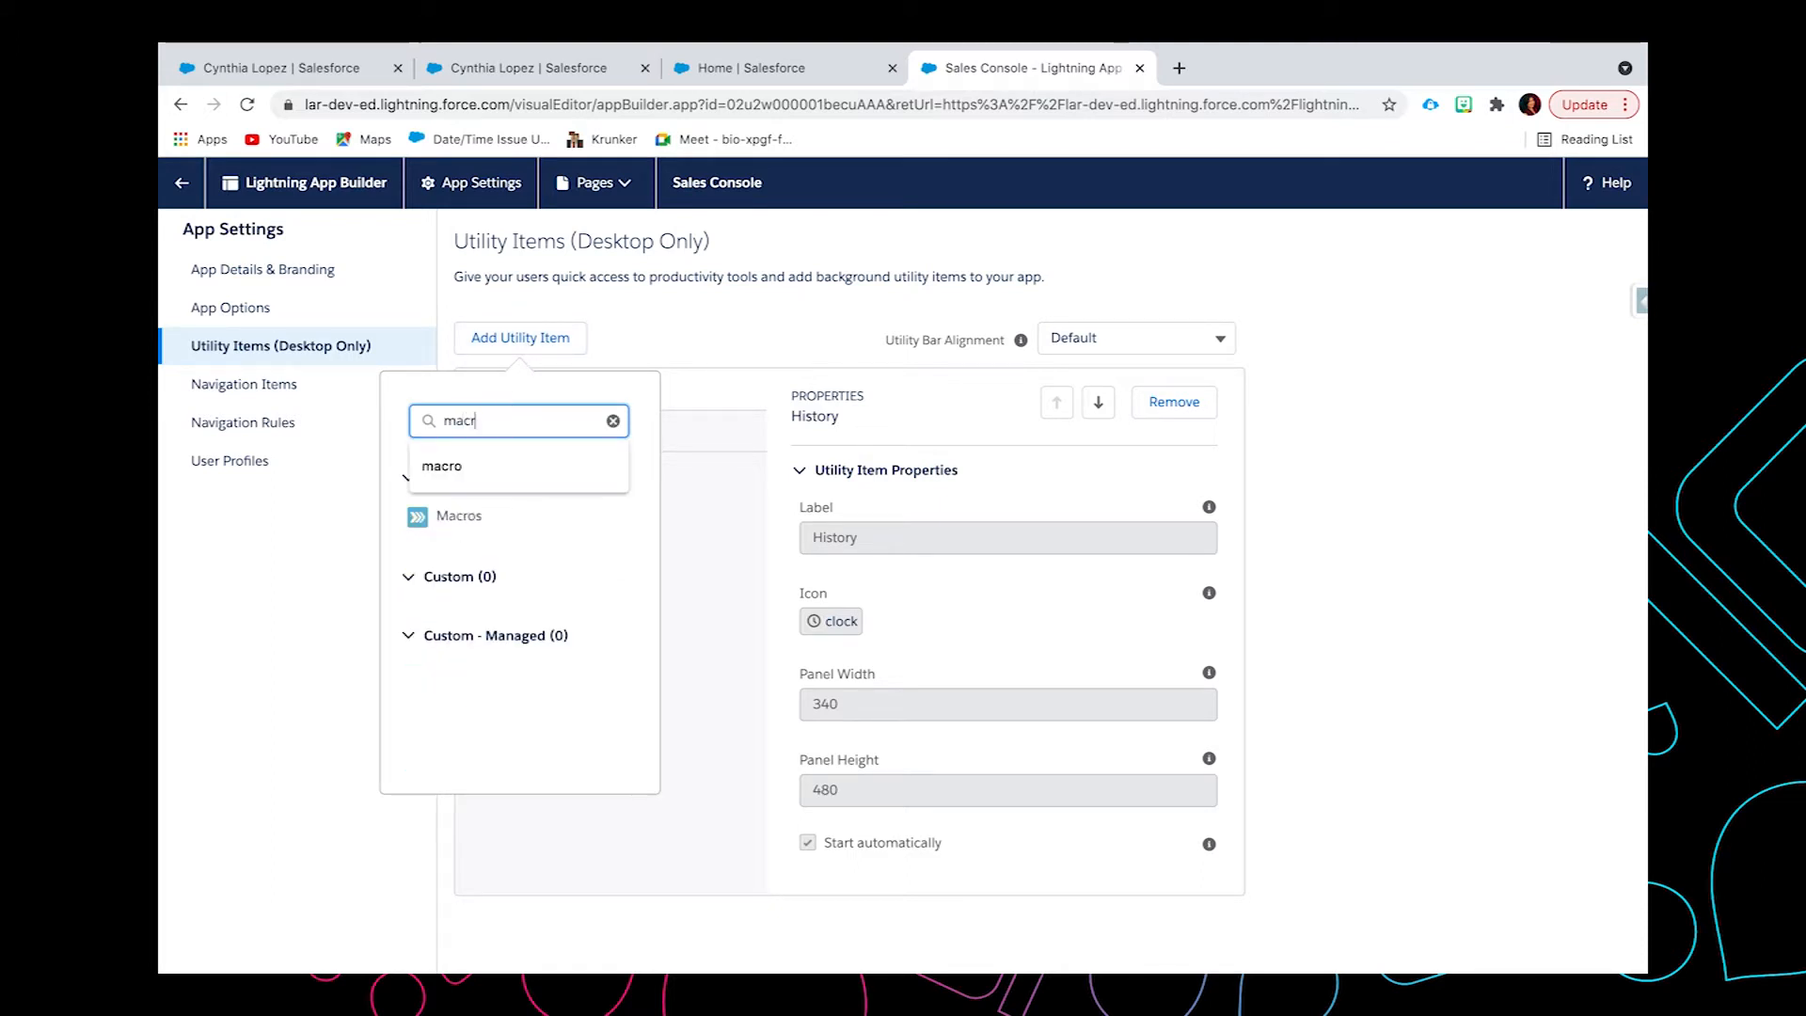
text(o)
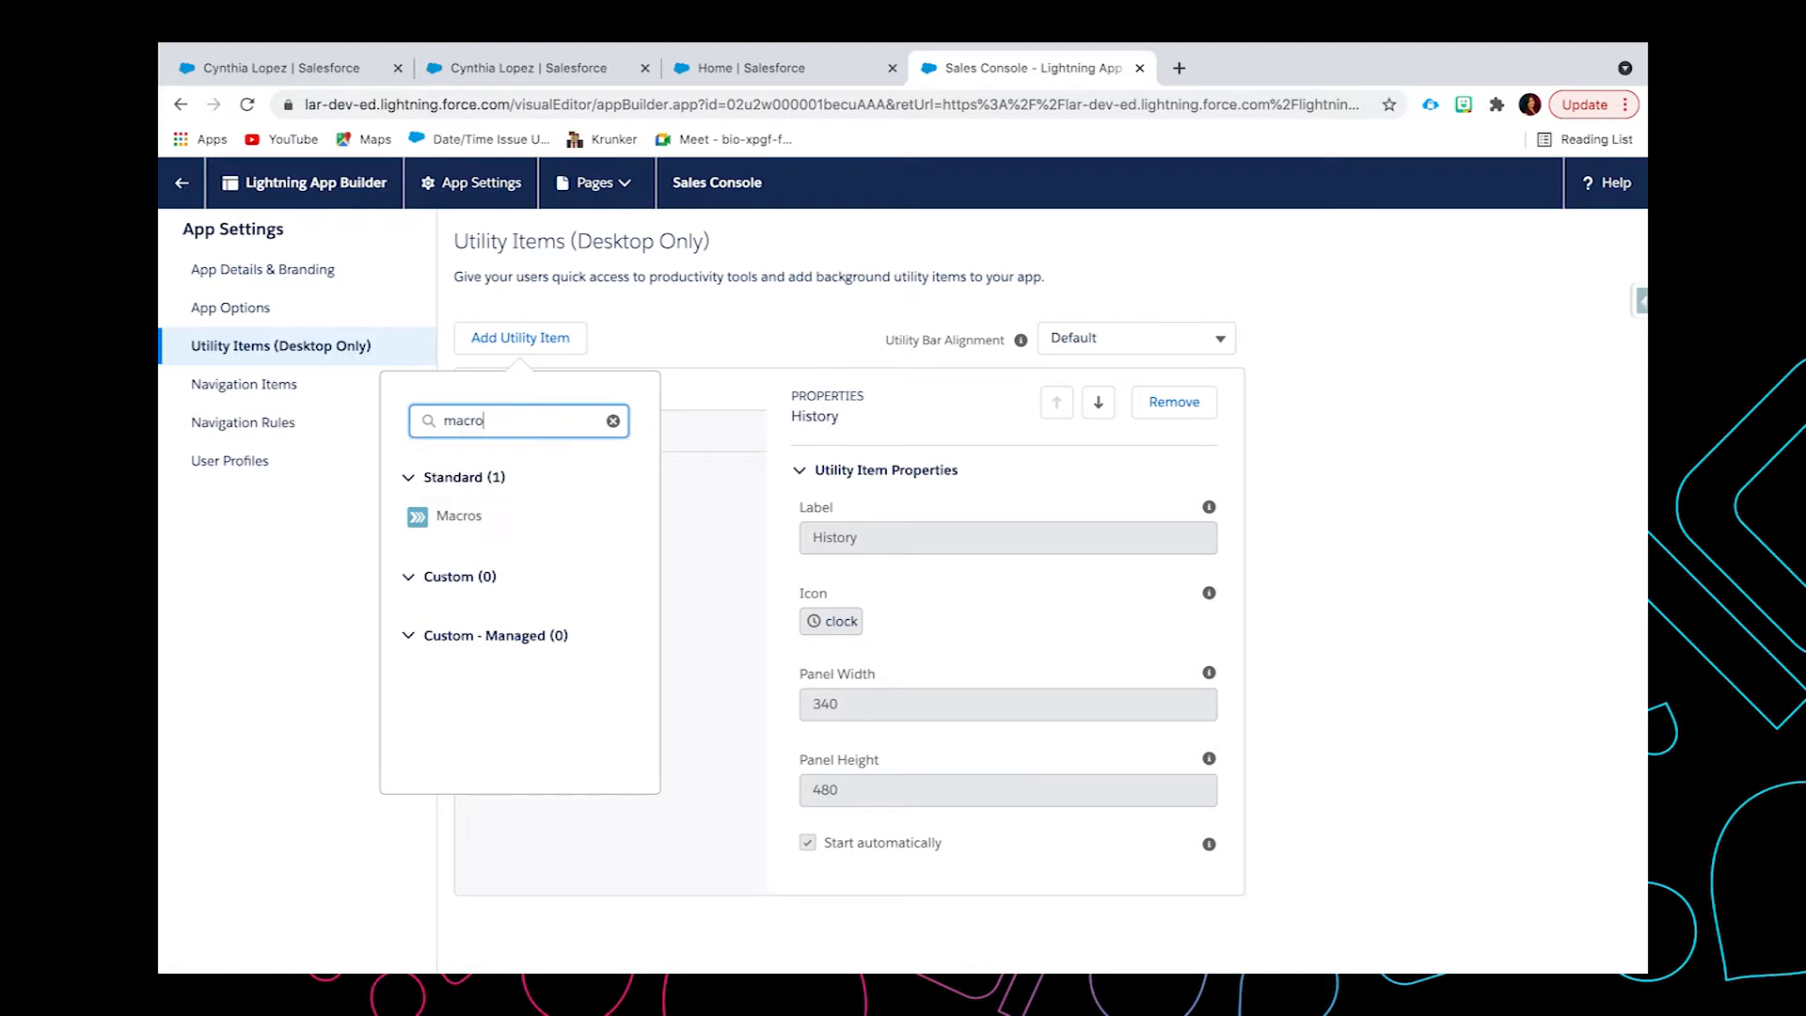
click(452, 516)
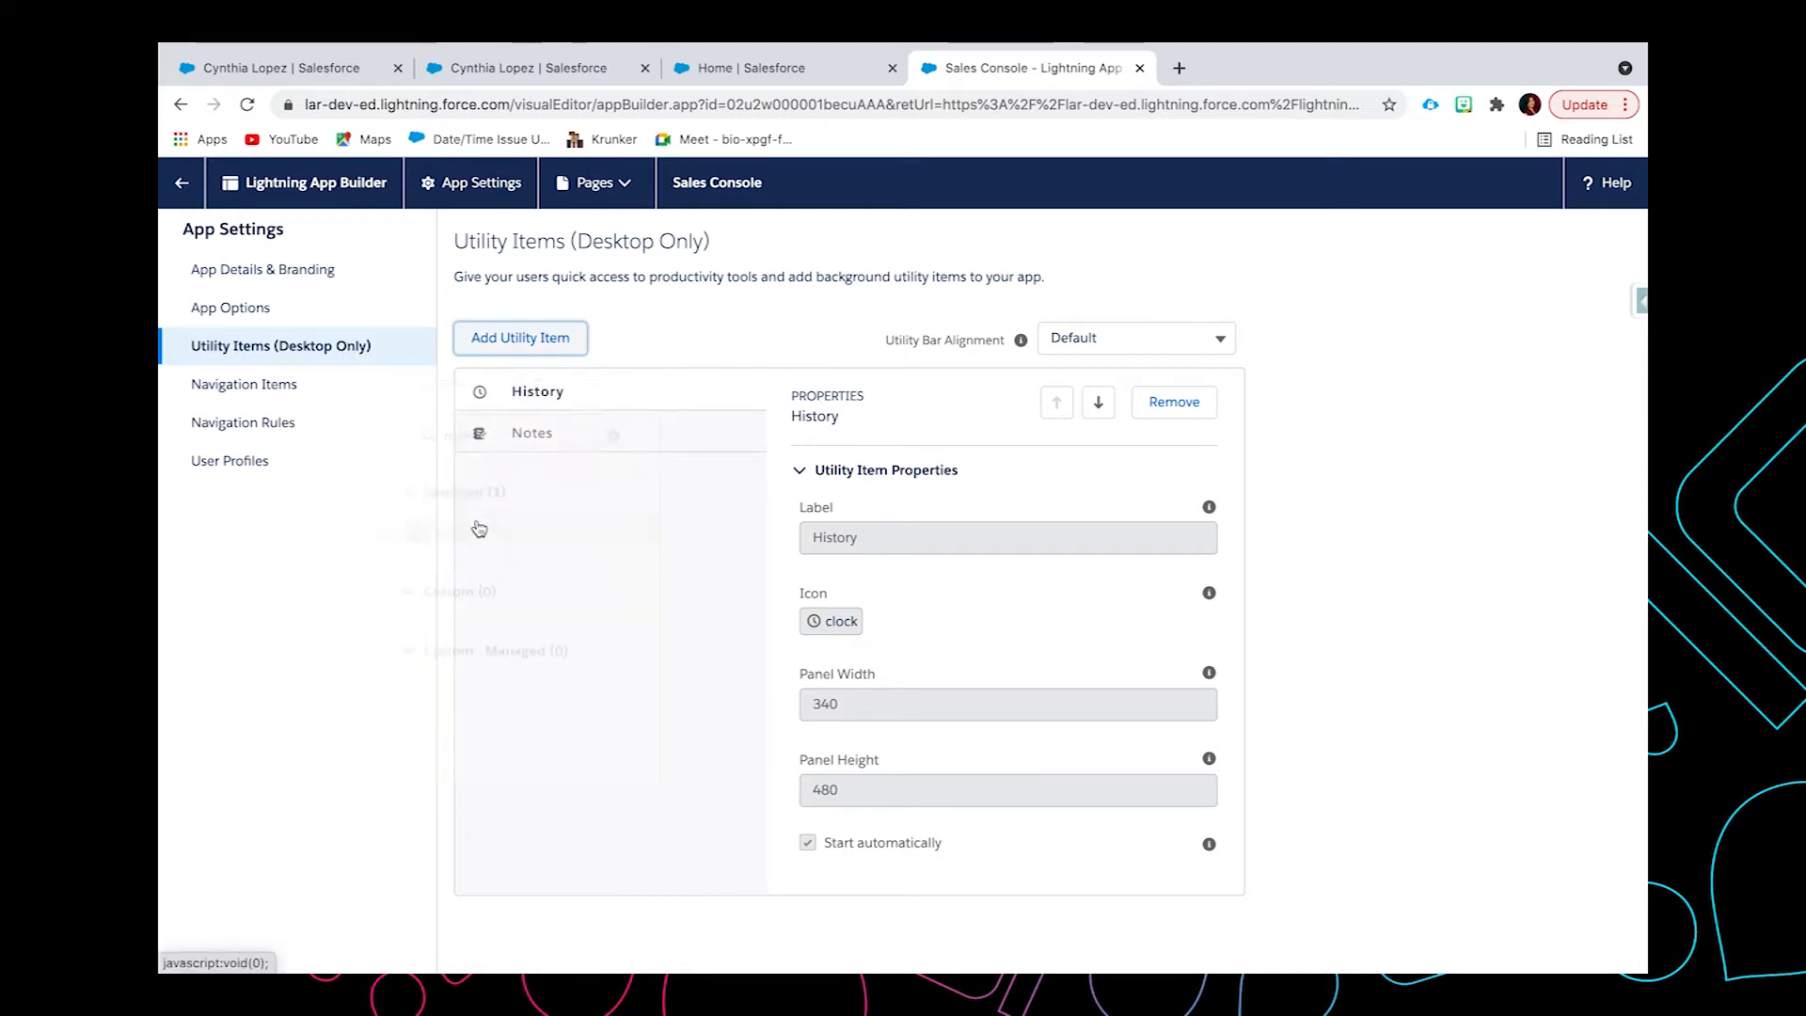
click(1101, 943)
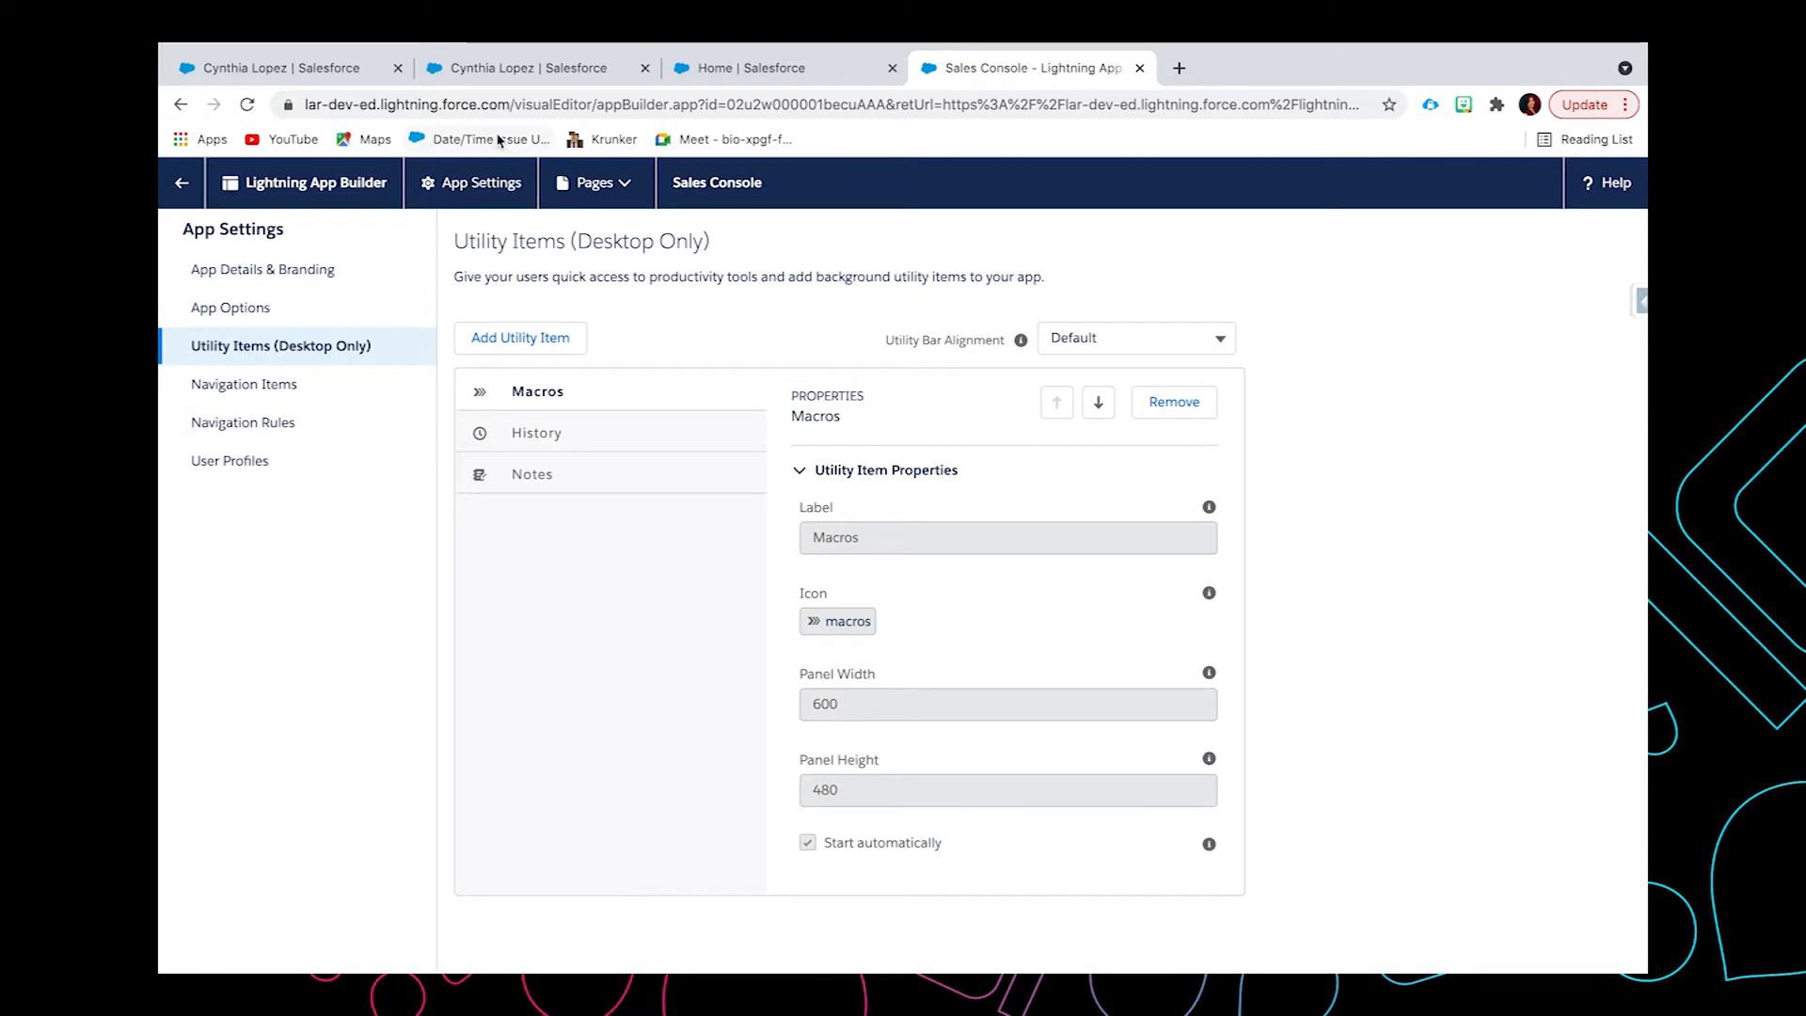
- Reload the lead record that is open in the Sales Console and open the Macros utility
click(523, 77)
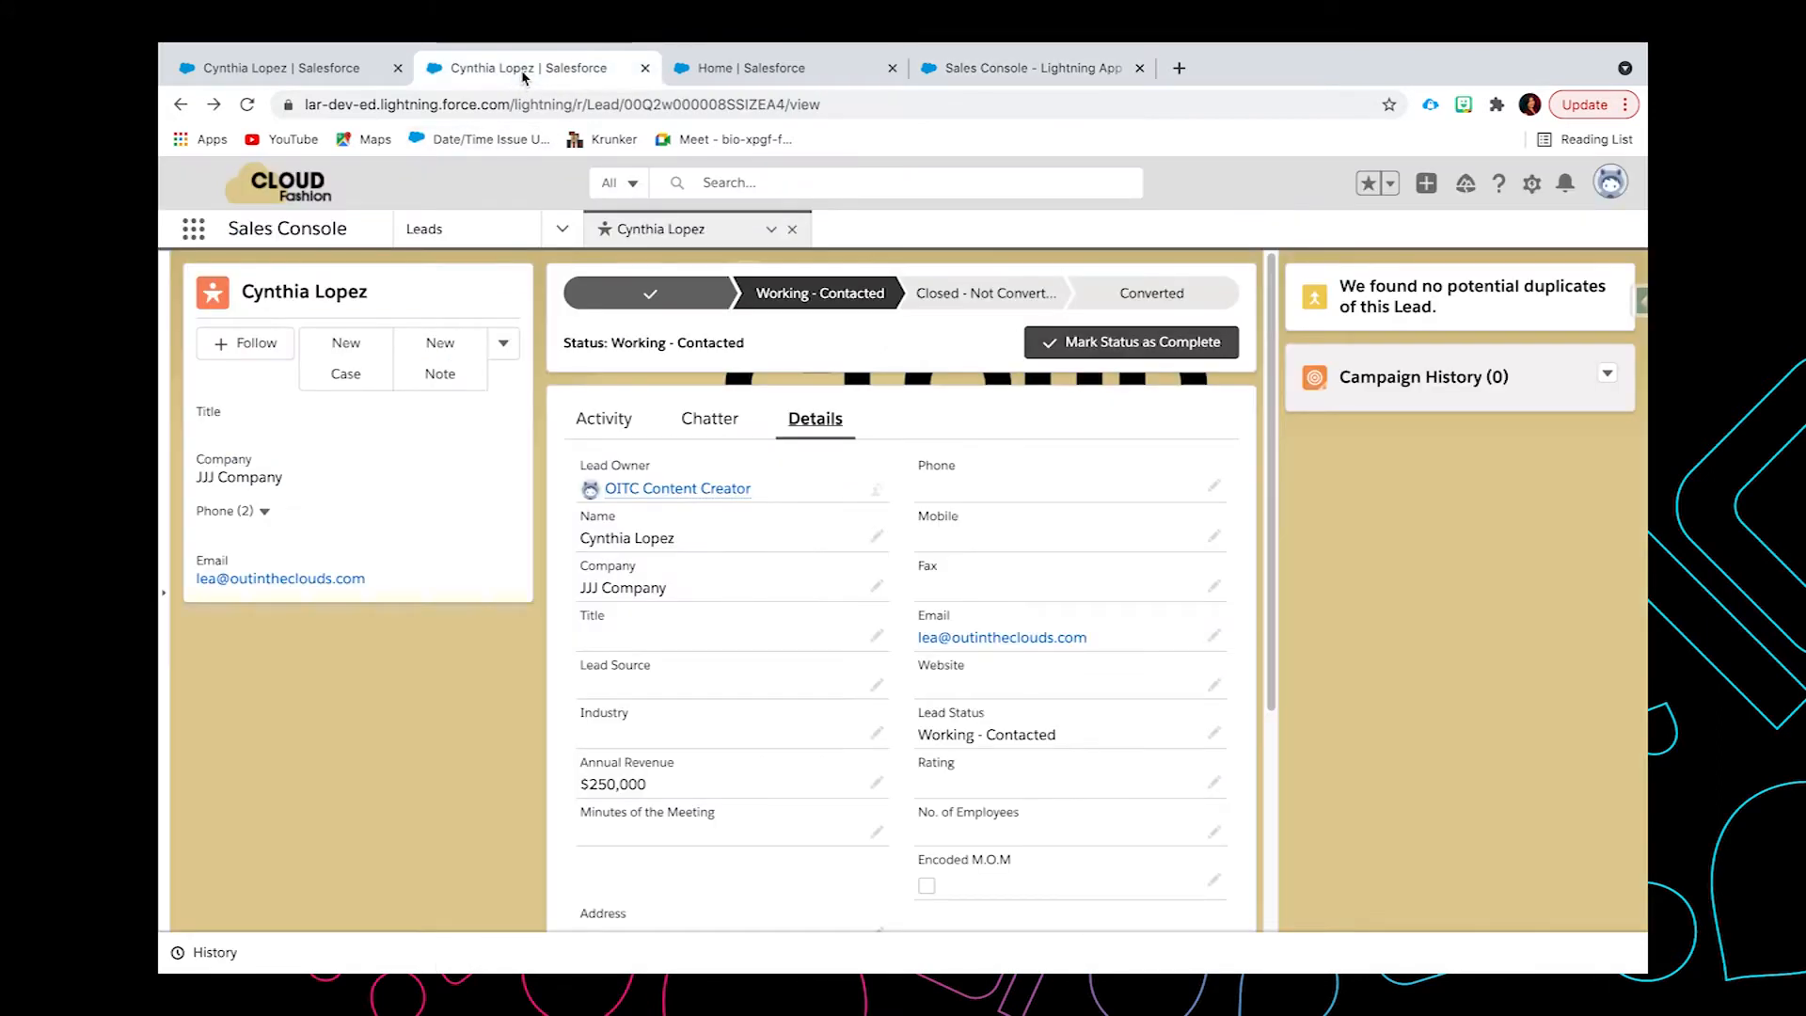
click(248, 105)
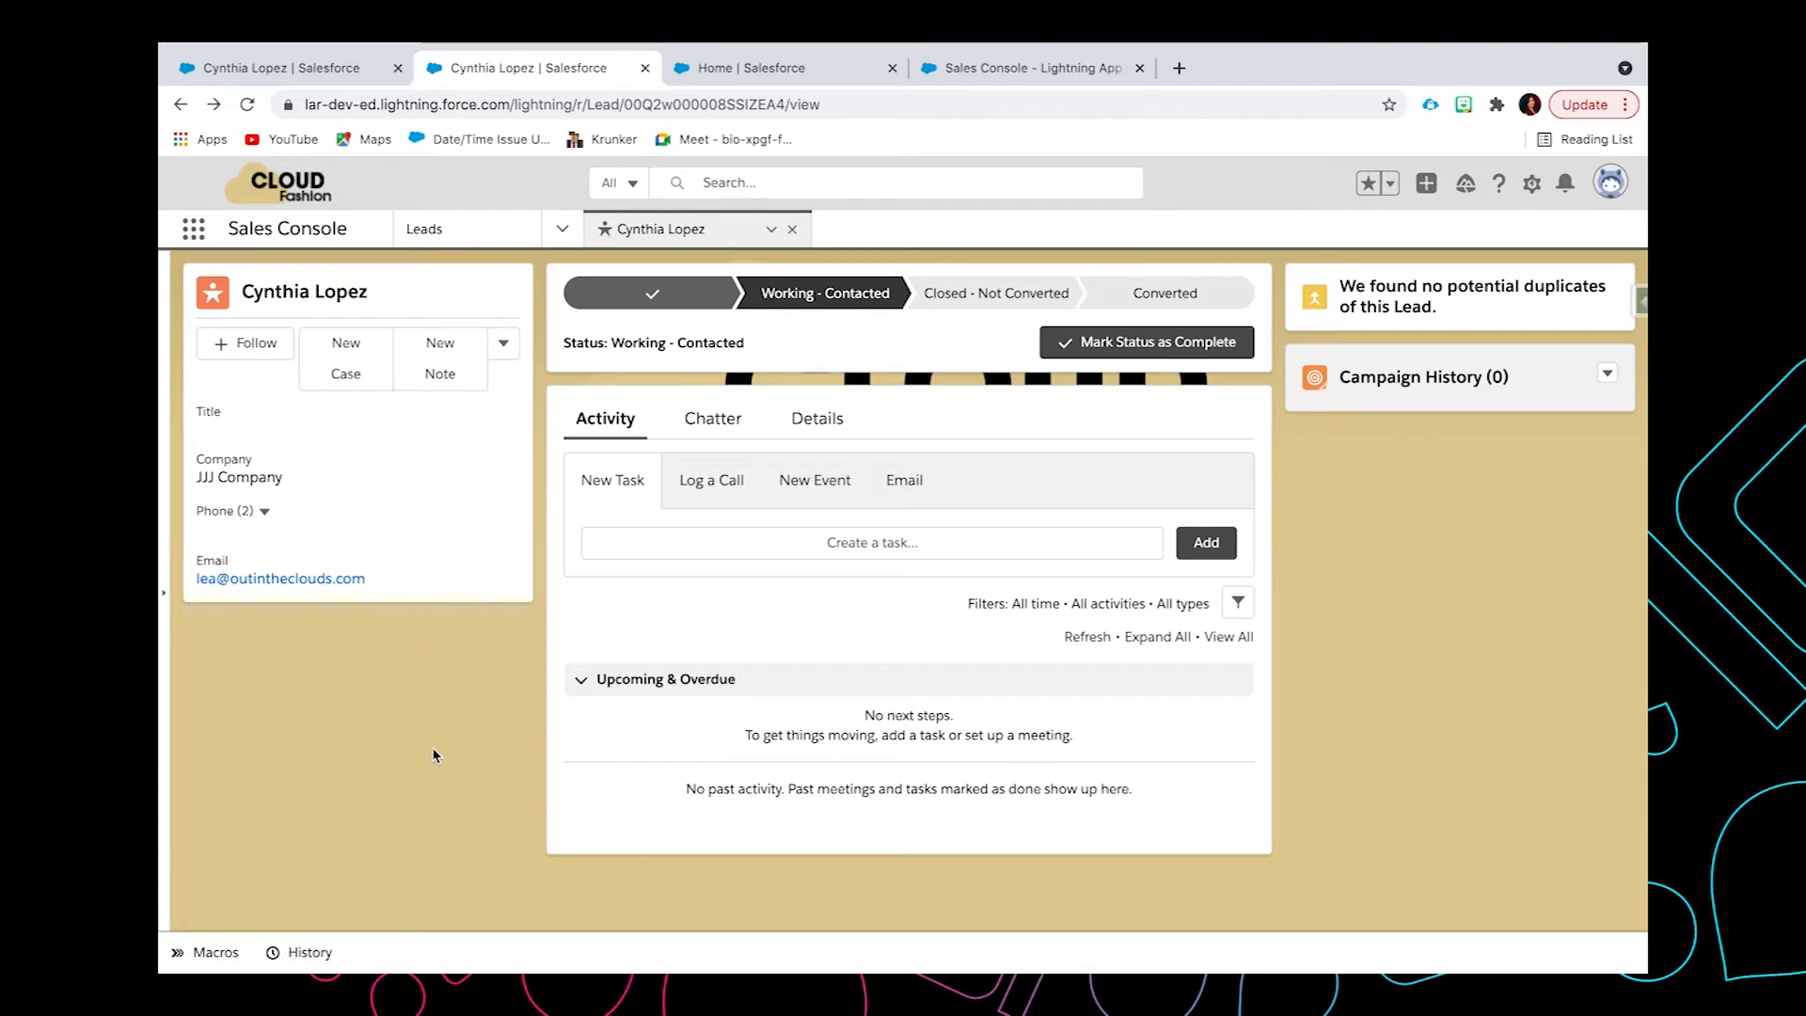
click(227, 953)
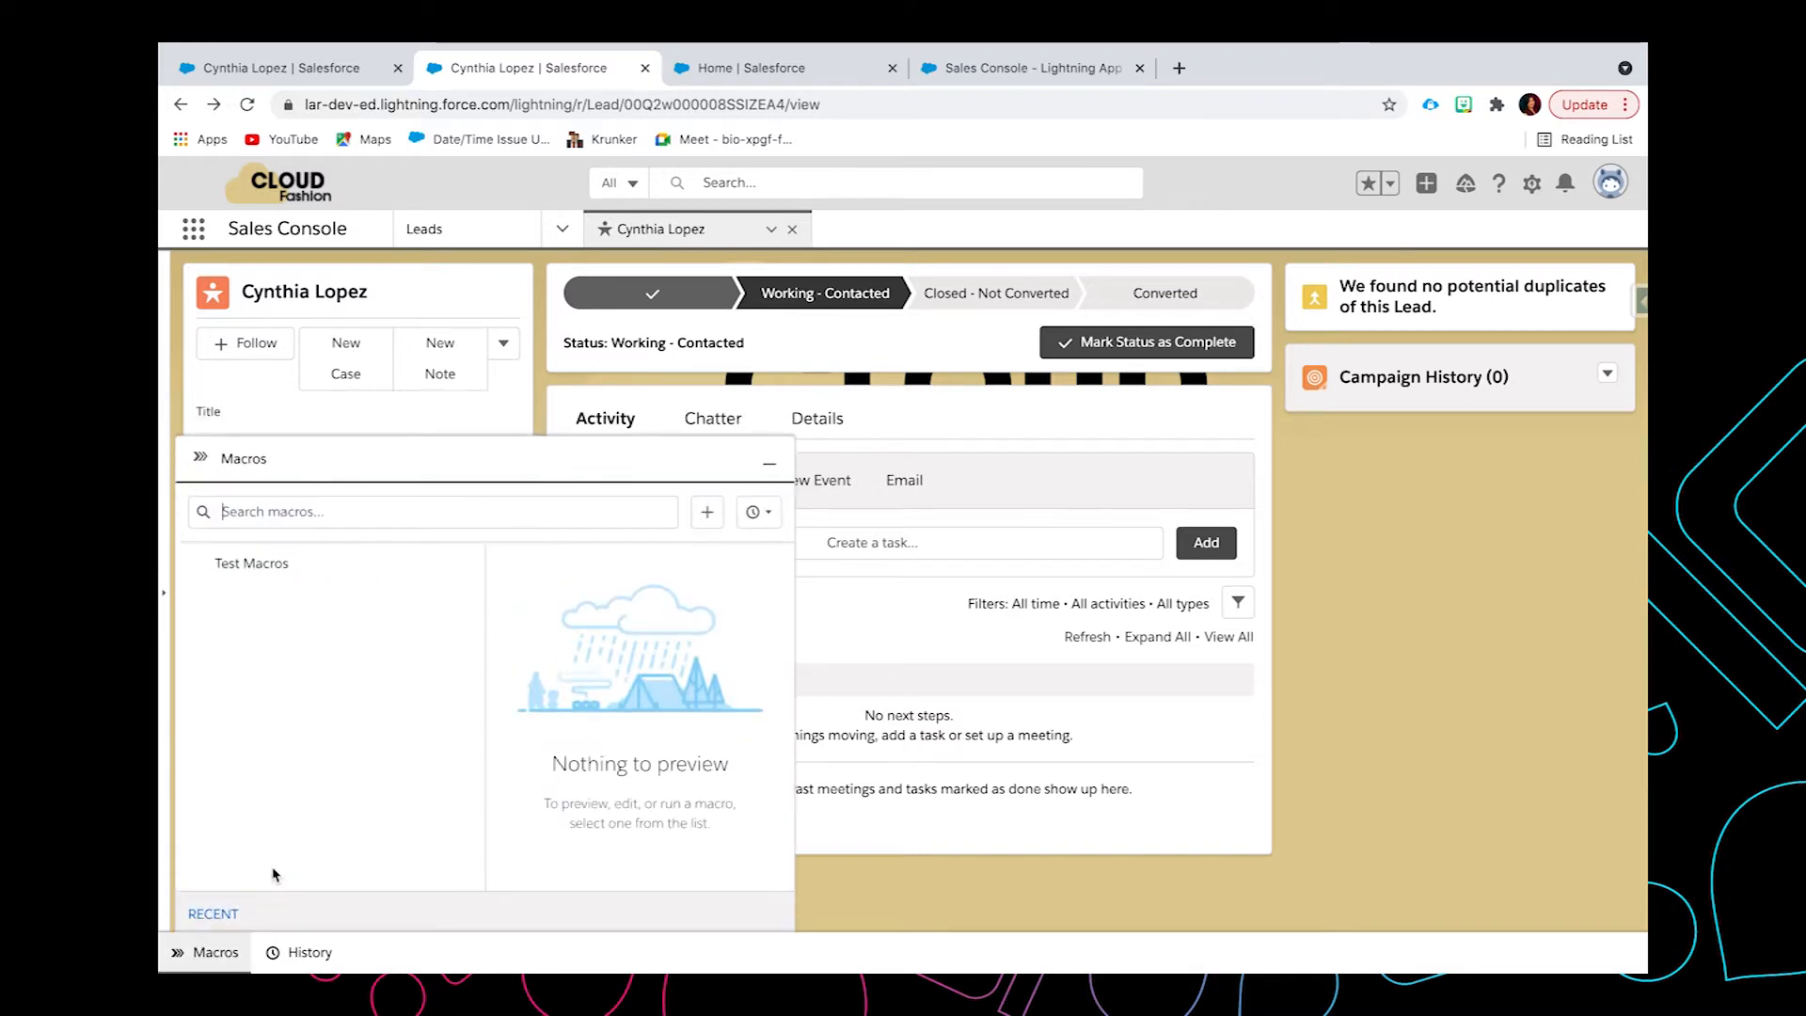
- Create and save a new macro named Contact Lead that applies to the Lead object
click(707, 512)
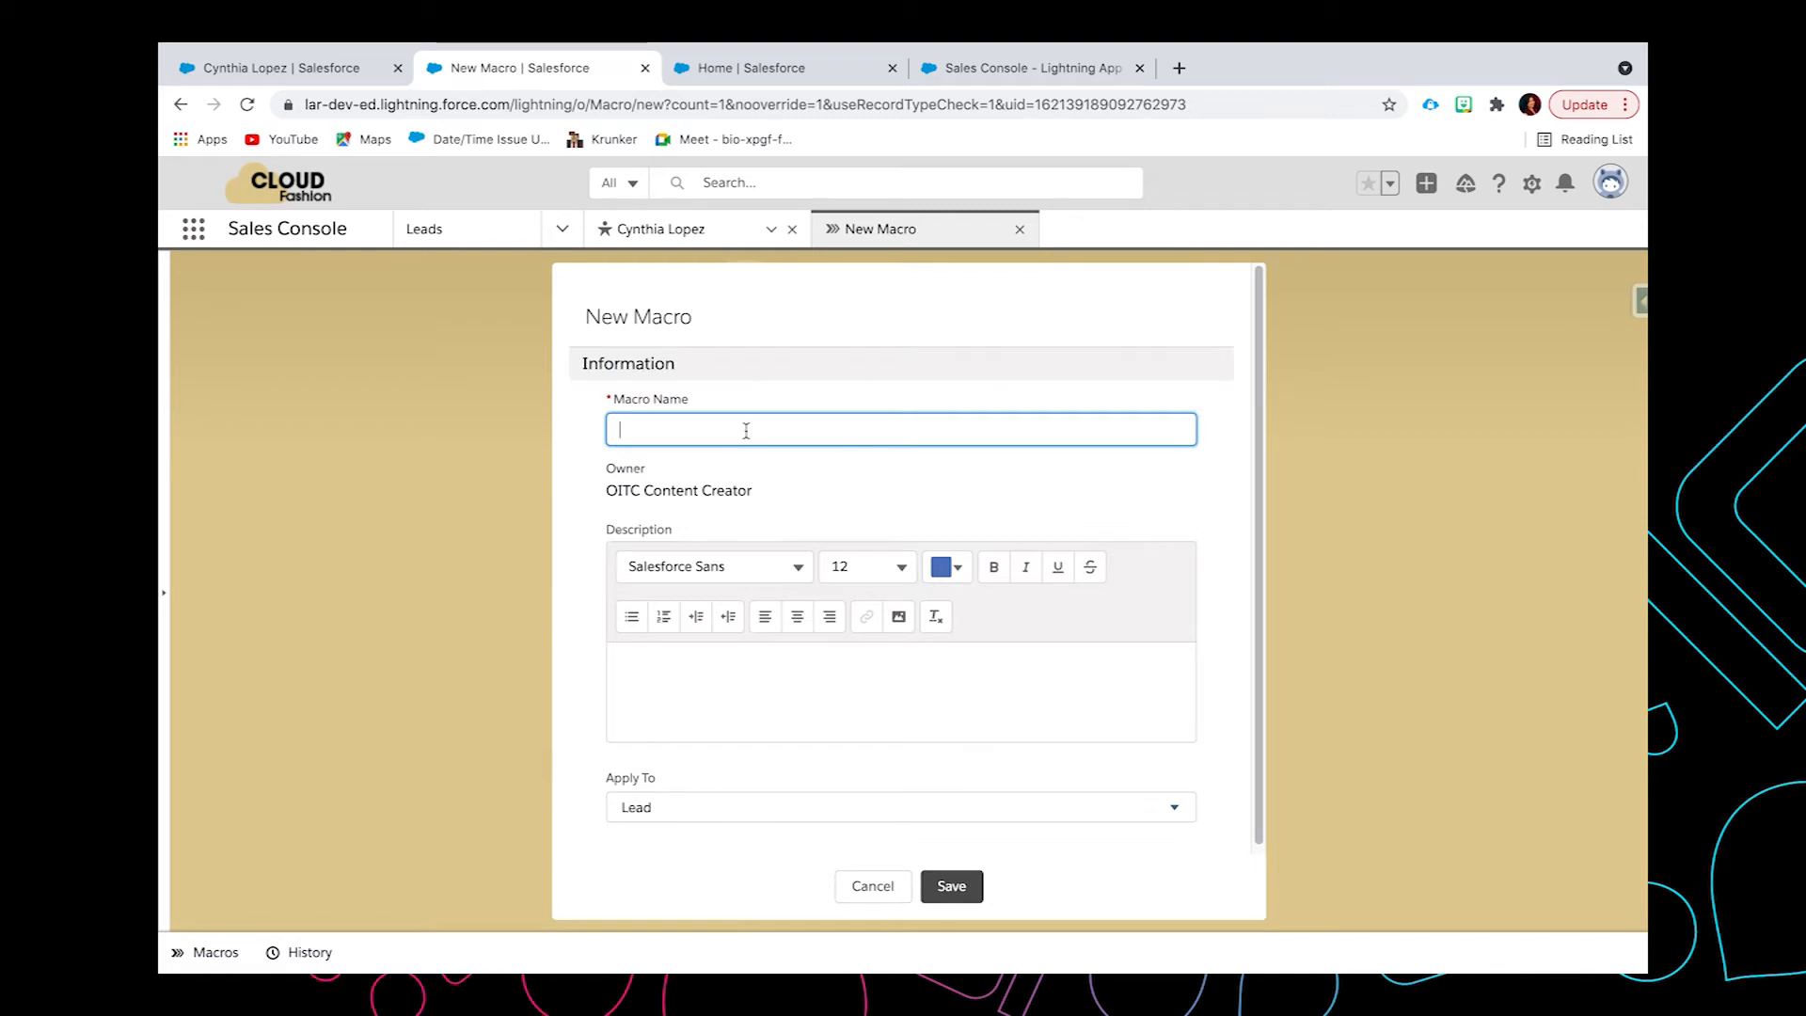
text(Contact Lead)
scroll(795, 660, down, 1)
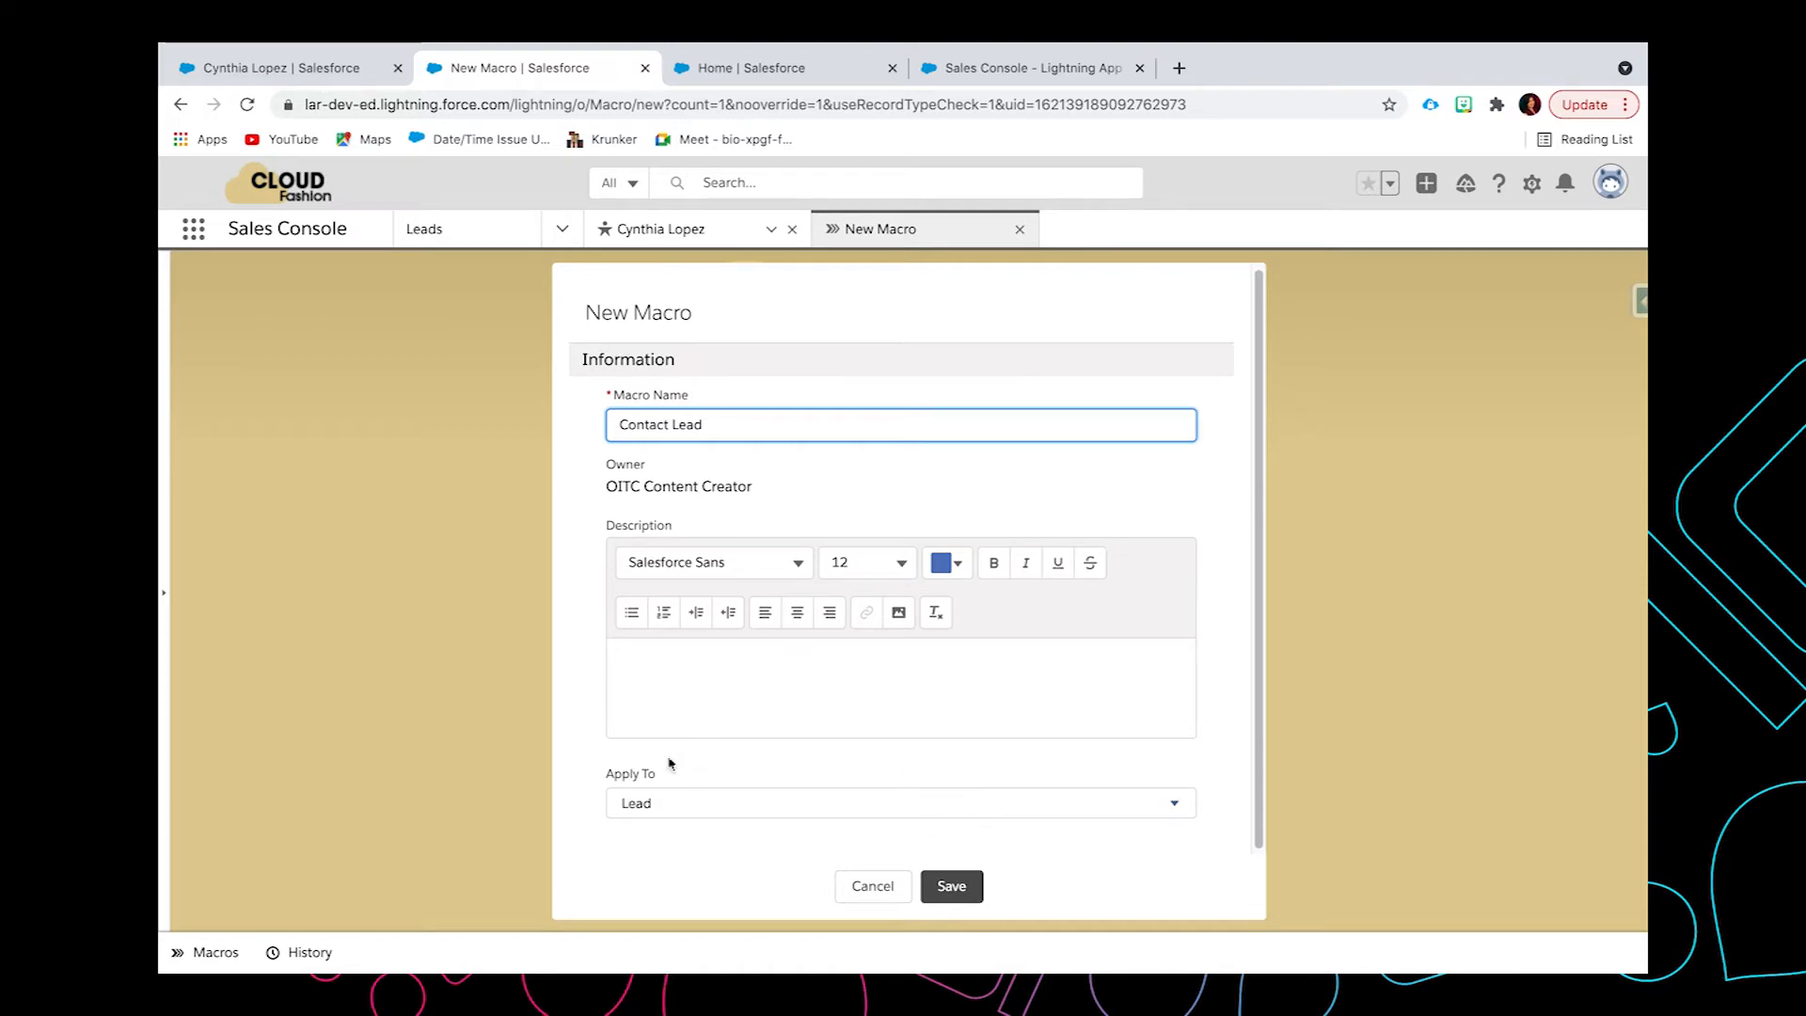
click(952, 887)
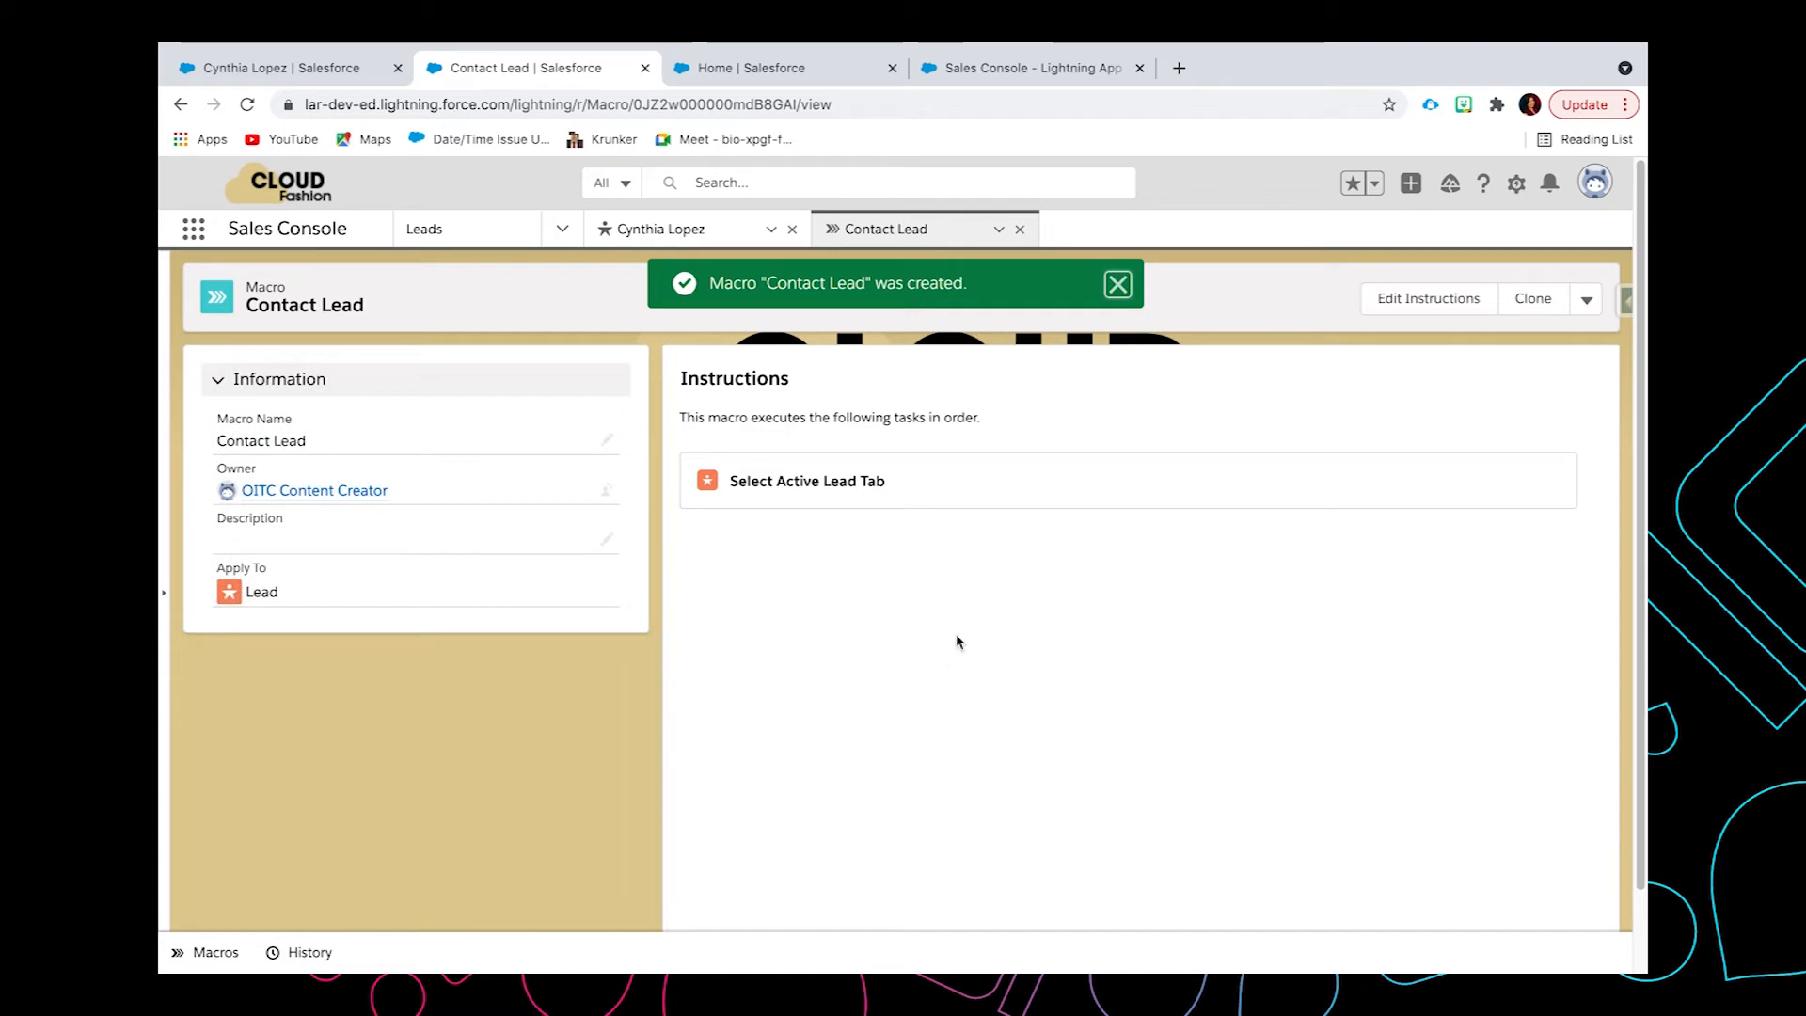
- Edit the Contact Lead macro's instructions and add IF logic with the condition Status equals Working - Contacted
click(1430, 299)
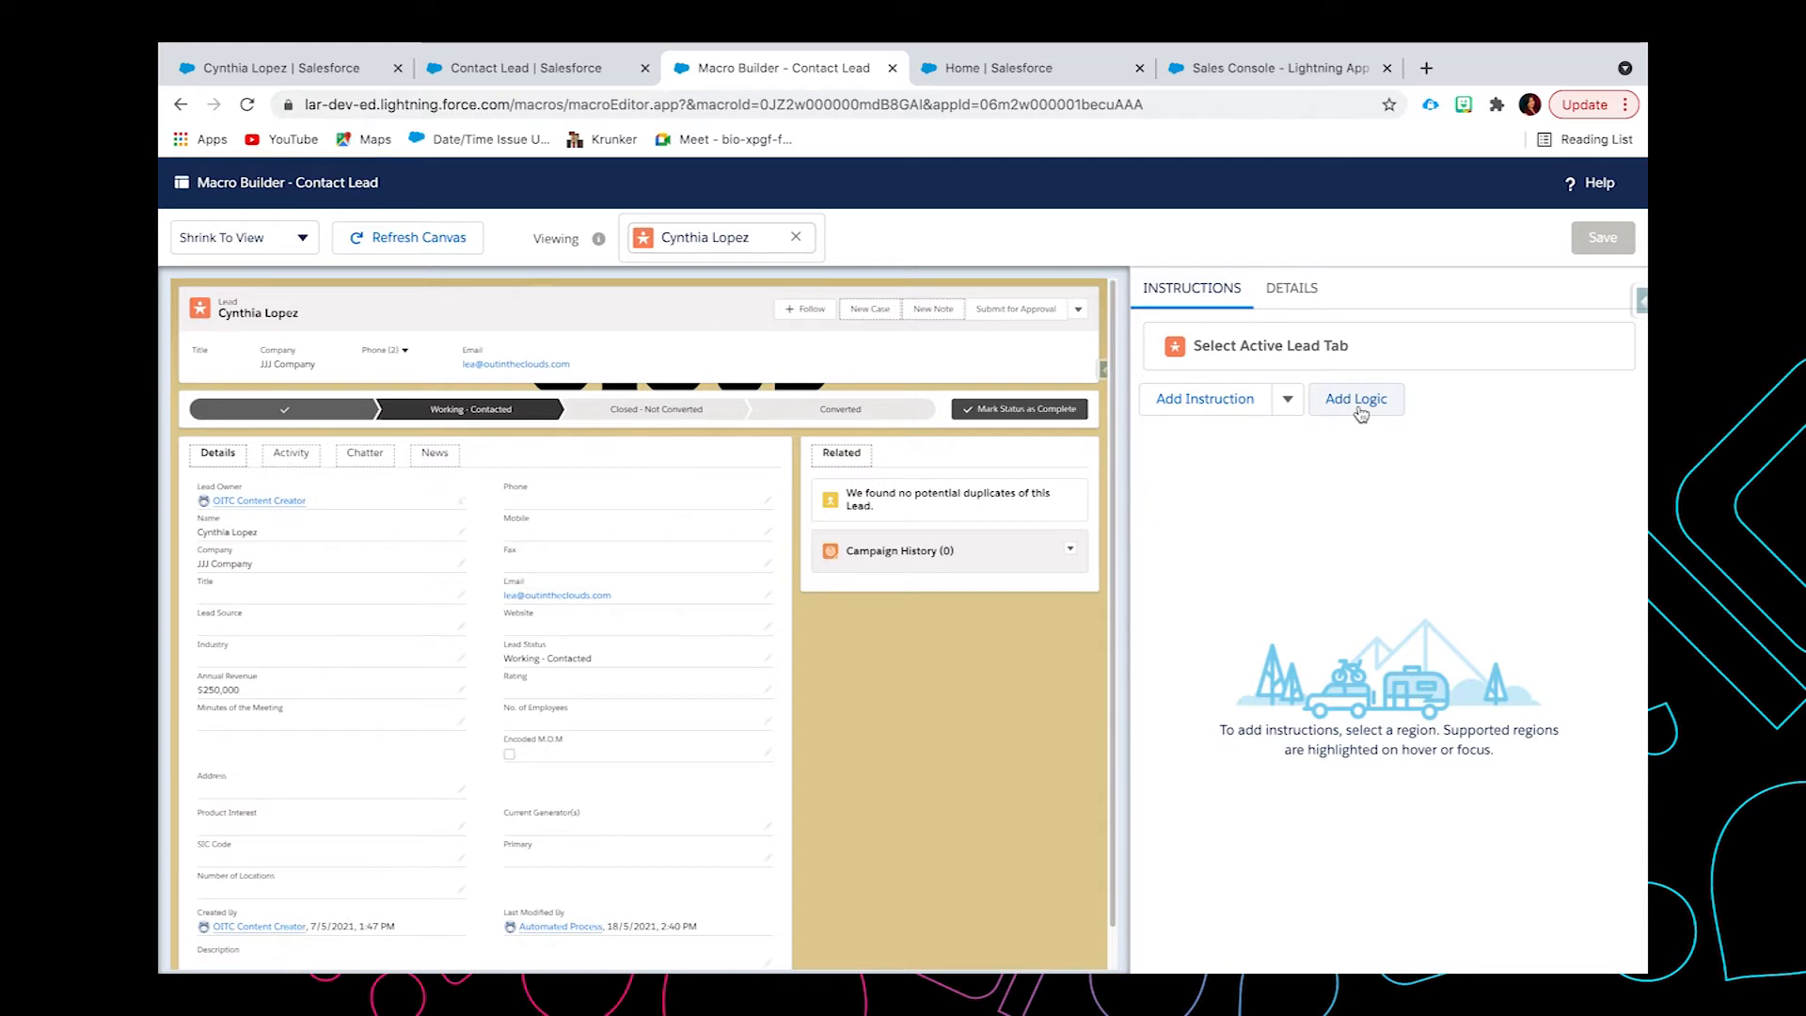
click(1371, 408)
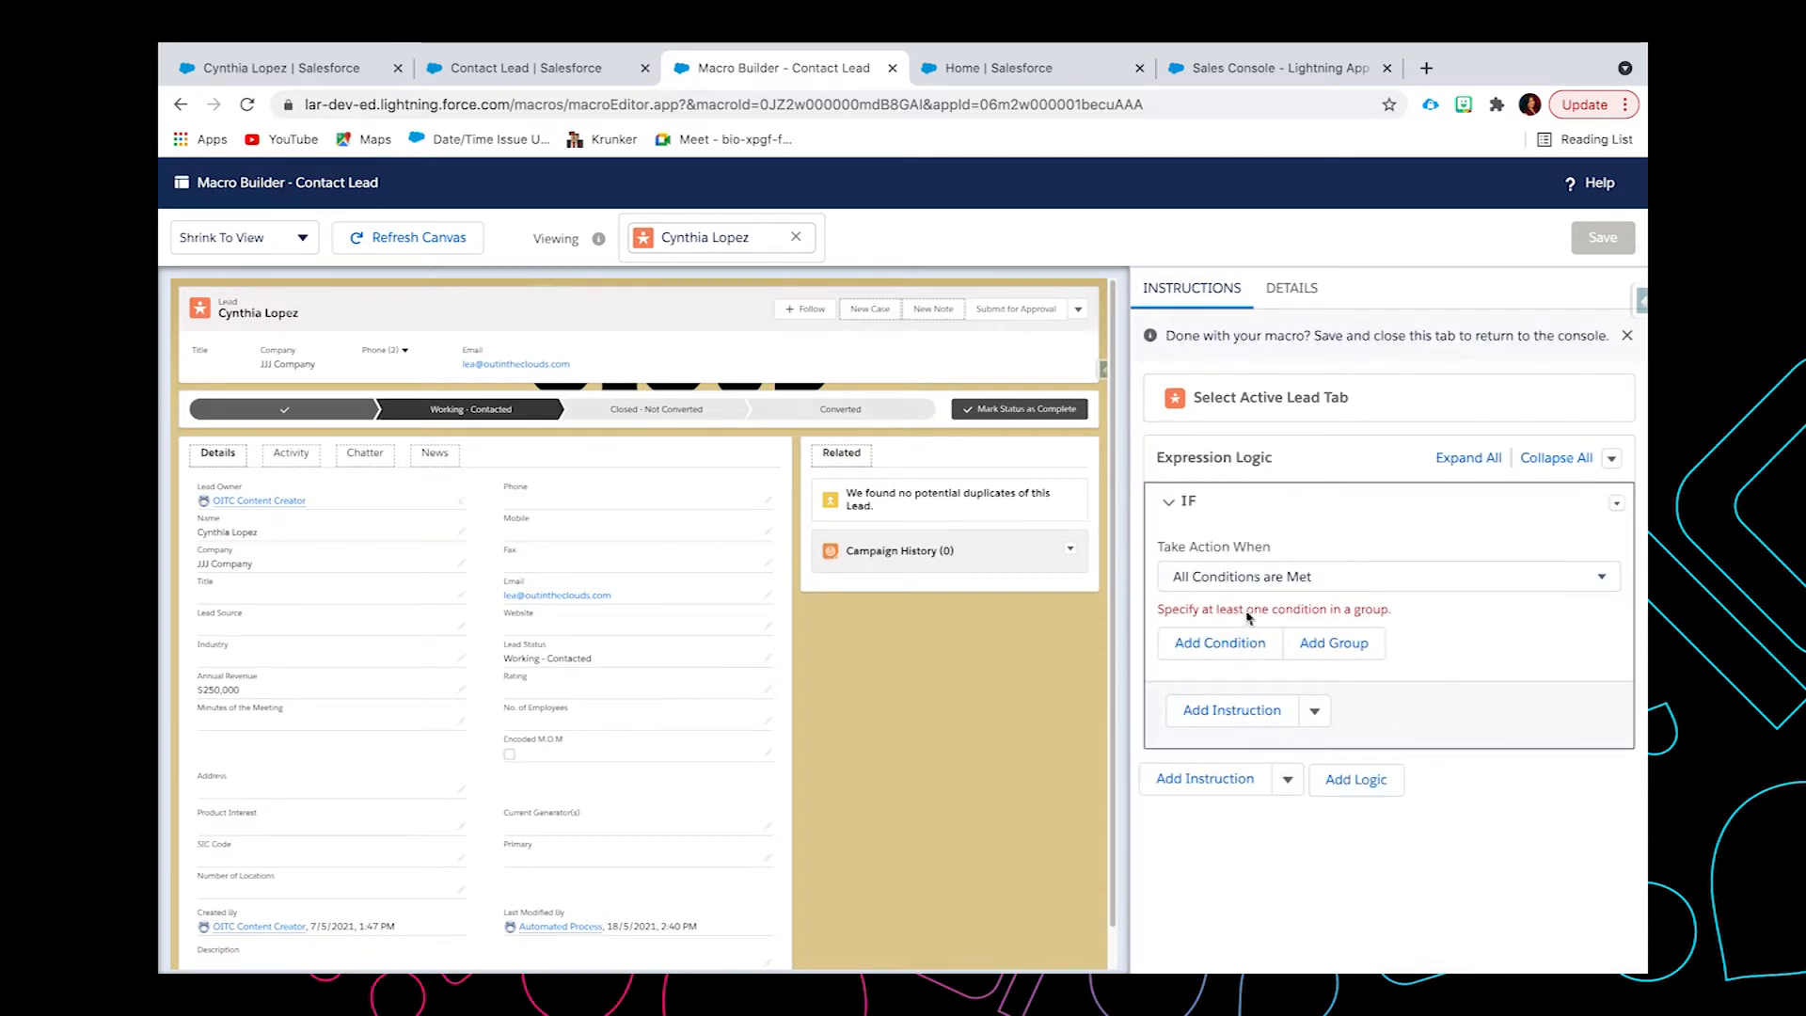
click(1221, 643)
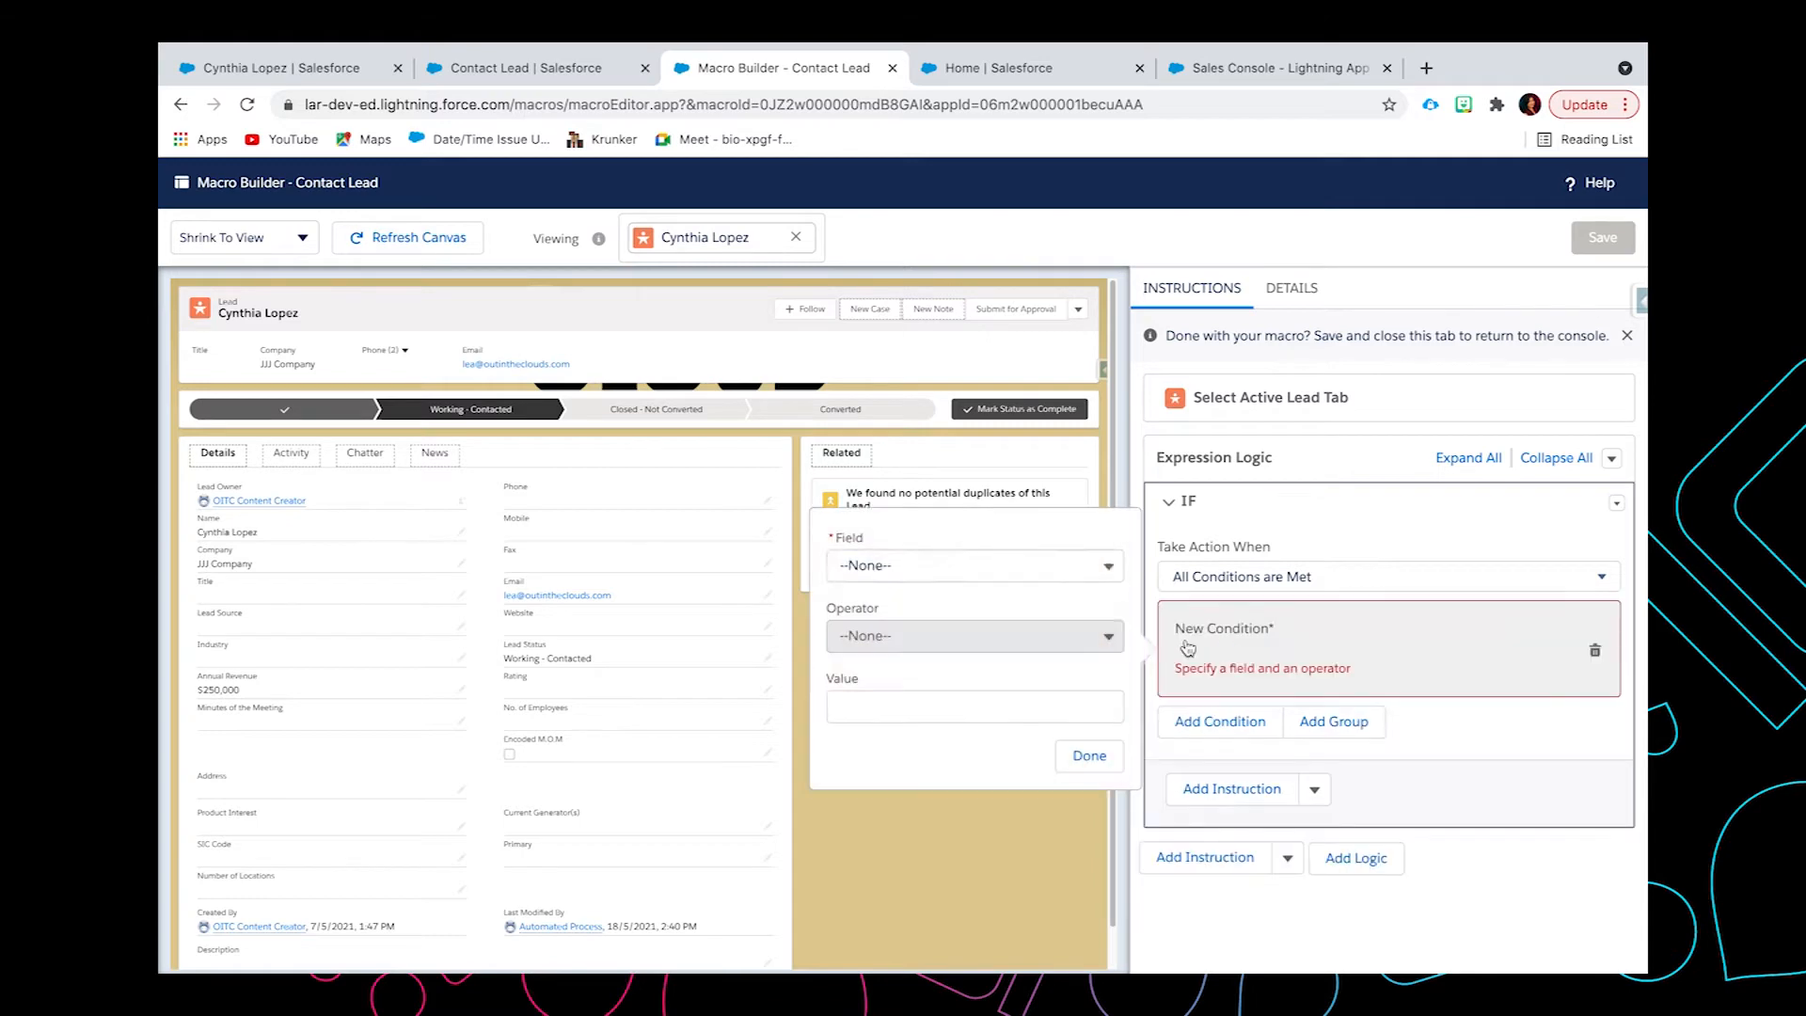
click(956, 567)
scroll(959, 697, down, 3)
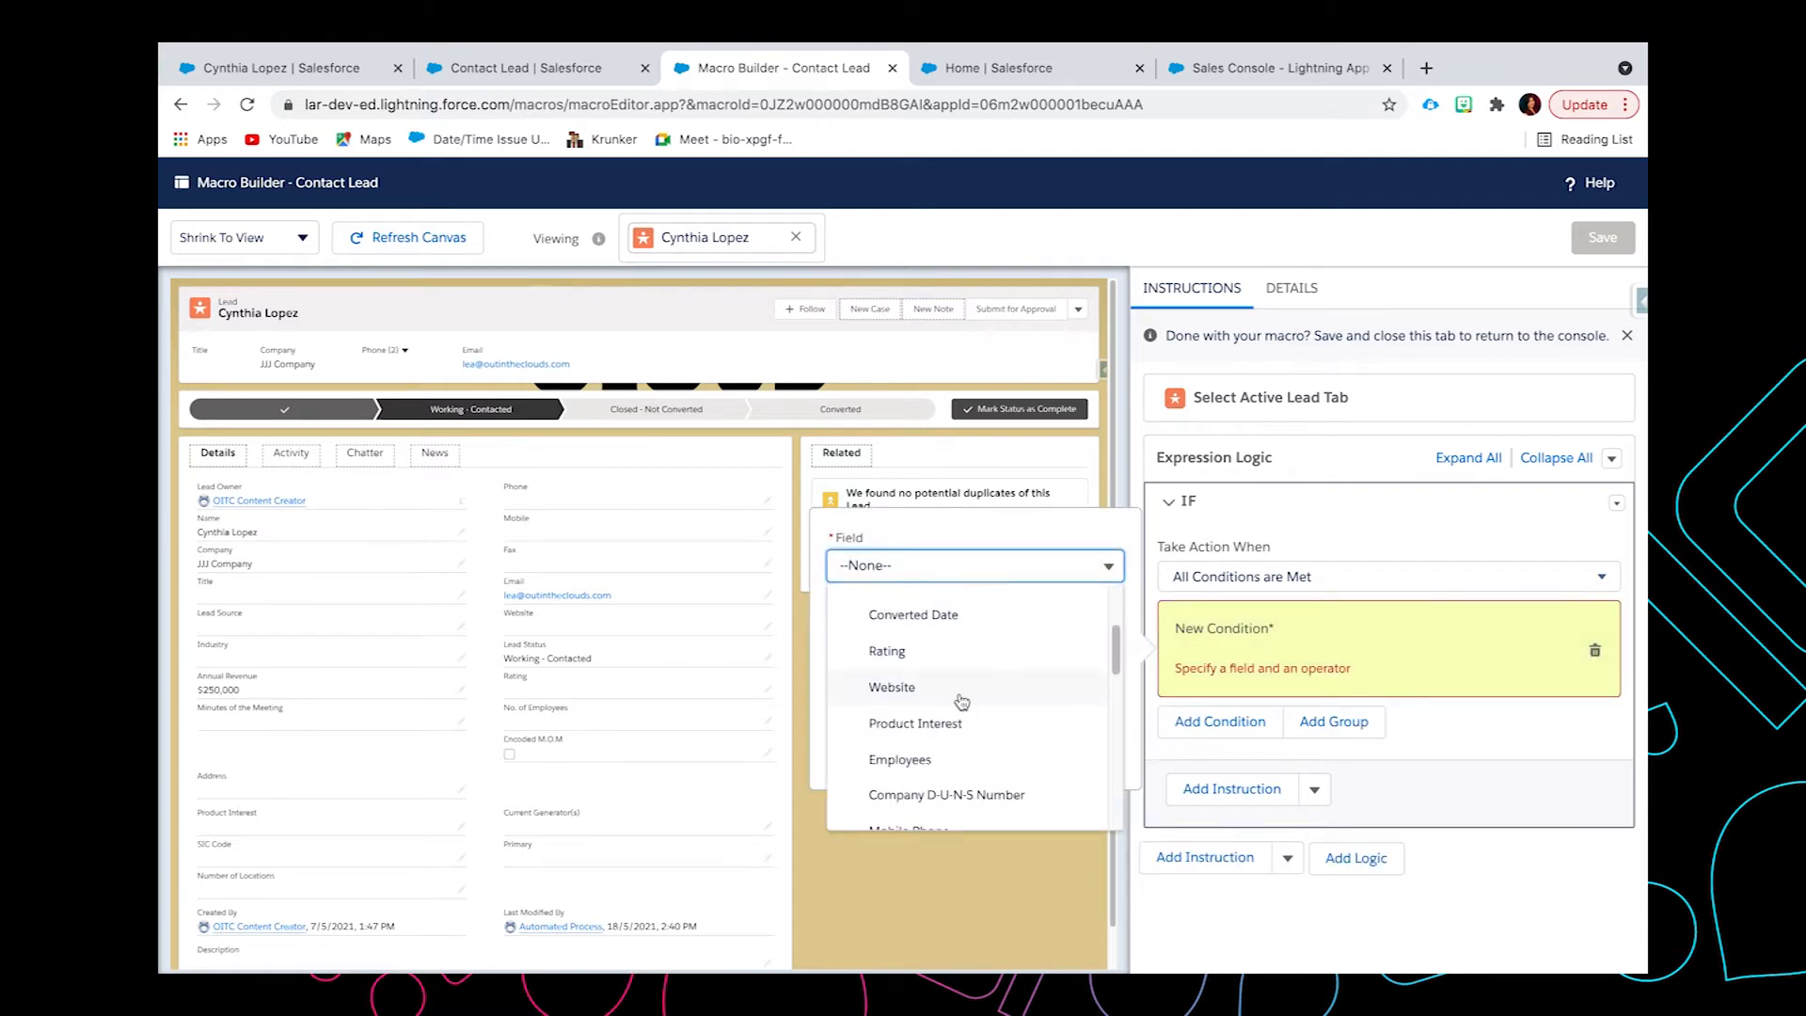
scroll(941, 766, down, 2)
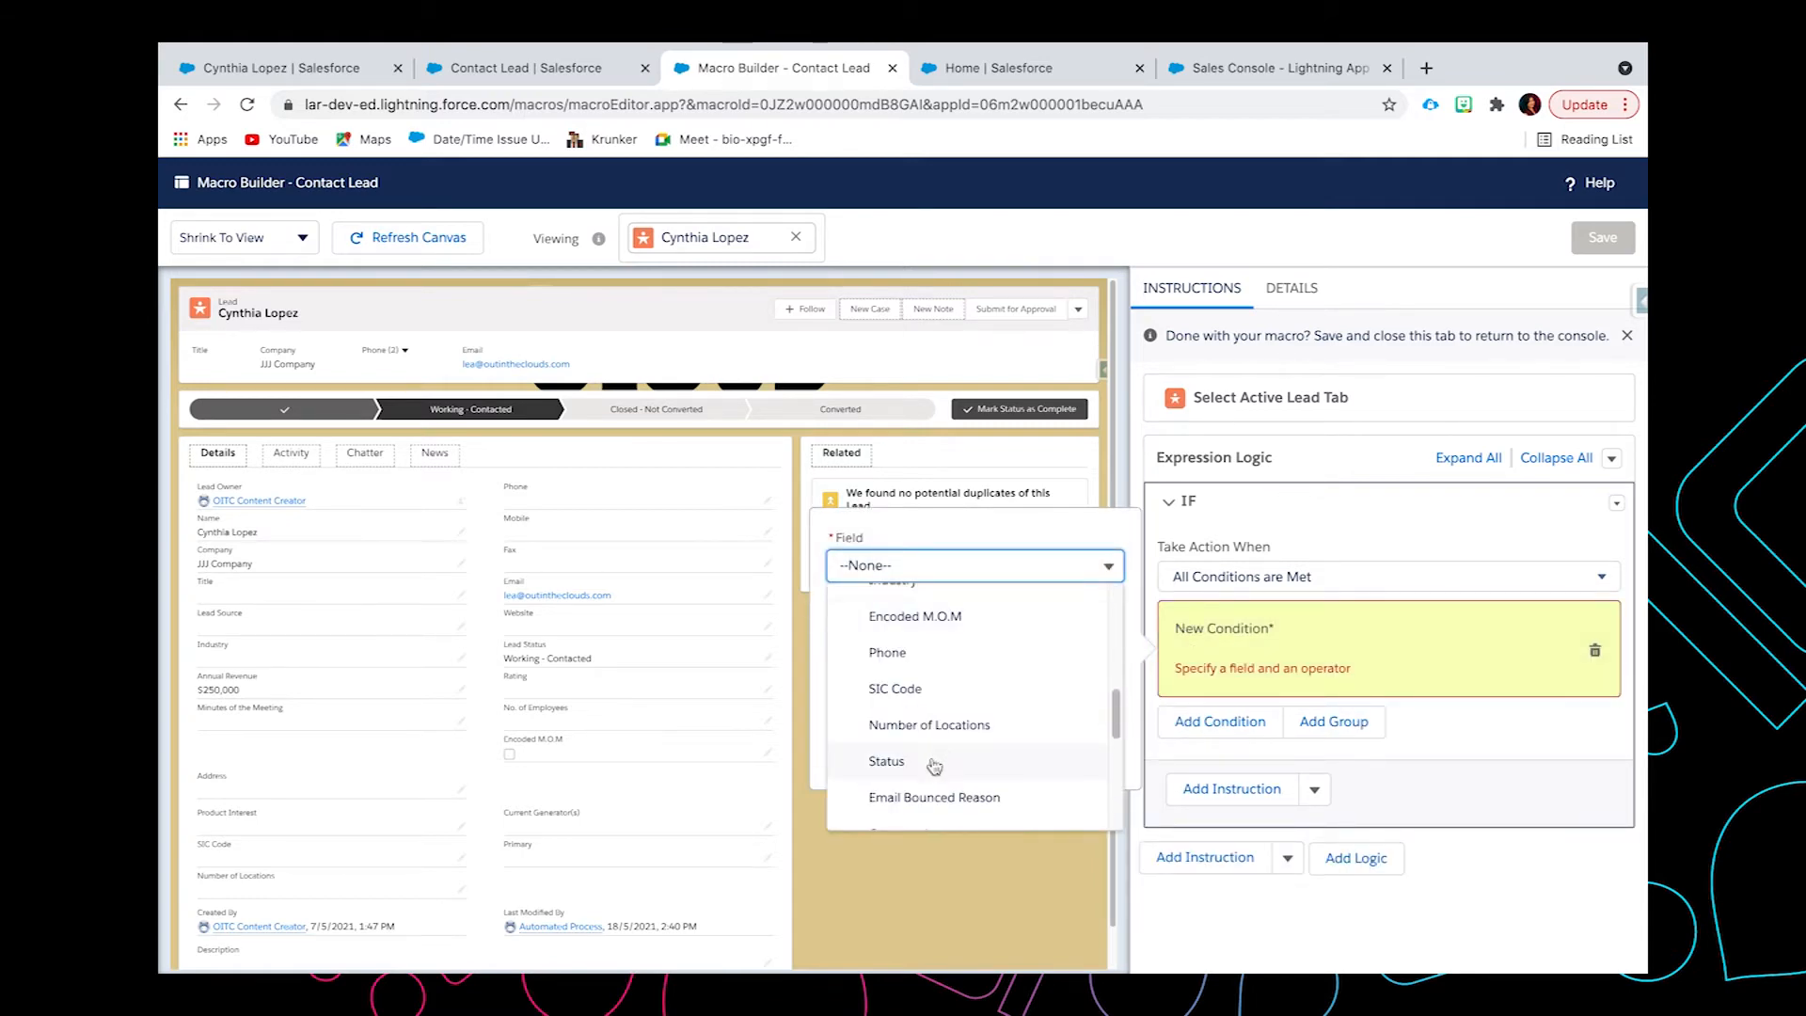
click(930, 753)
click(928, 636)
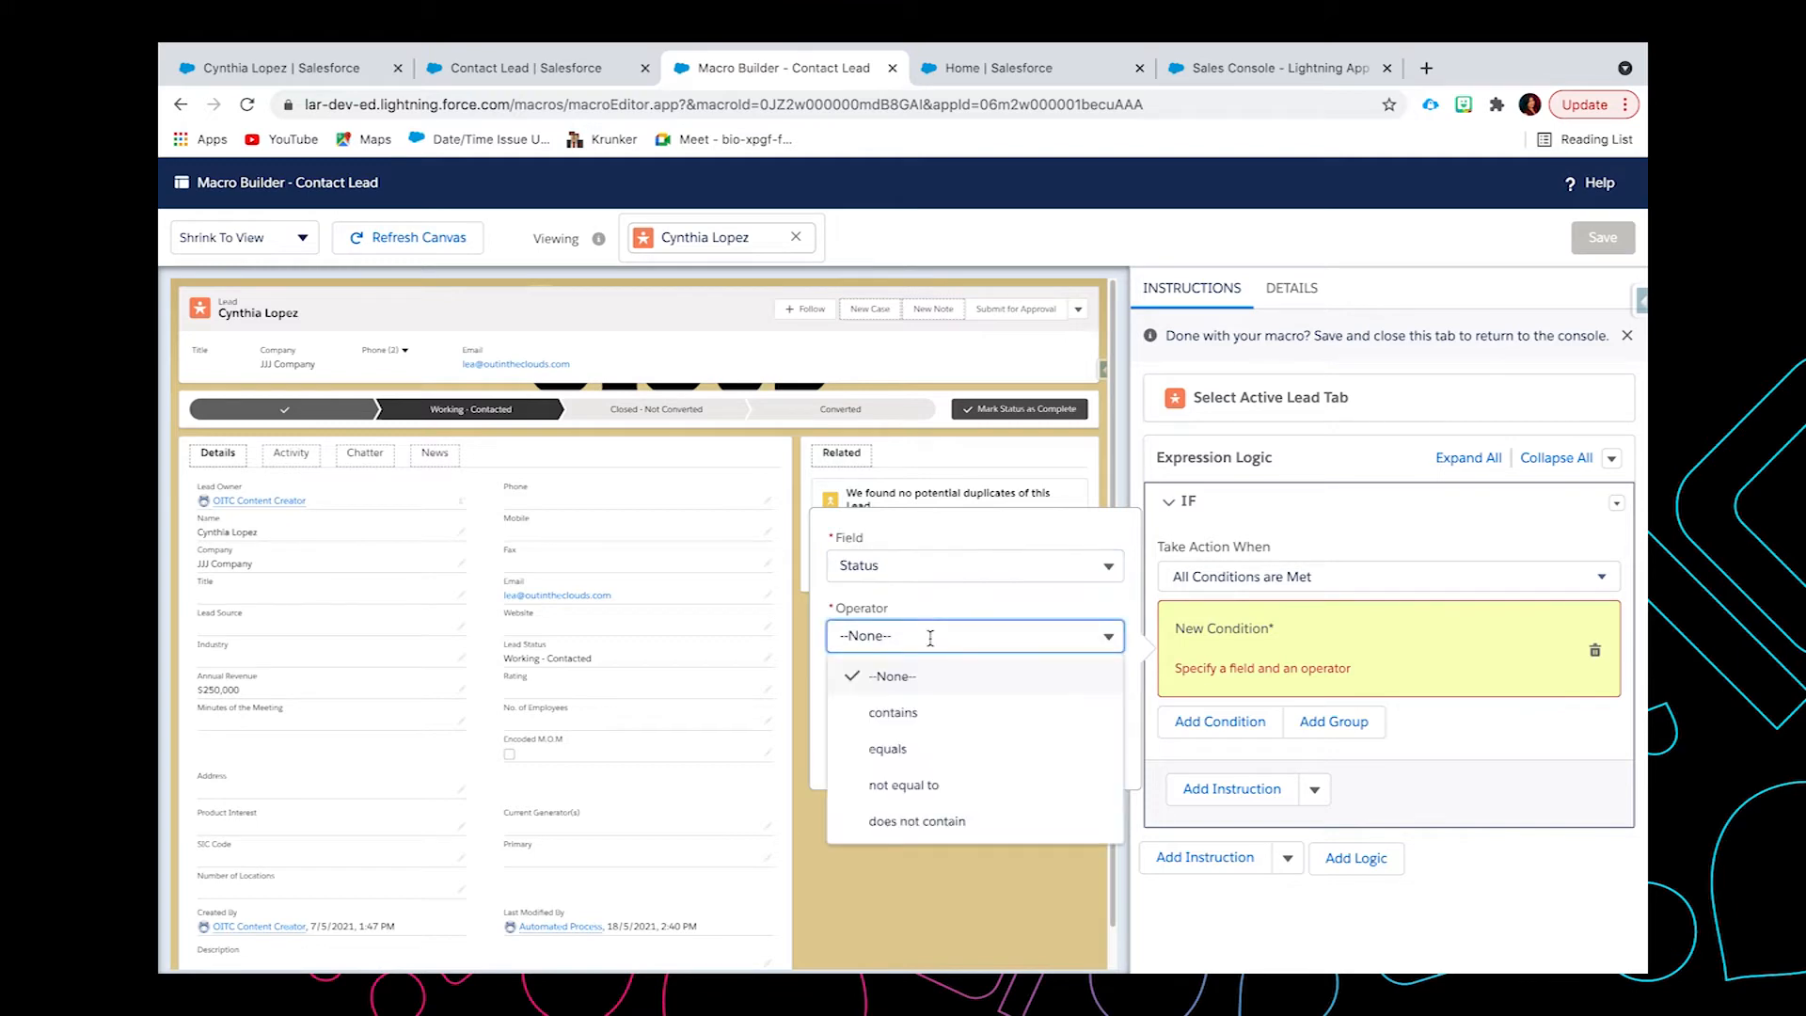
click(914, 750)
click(918, 707)
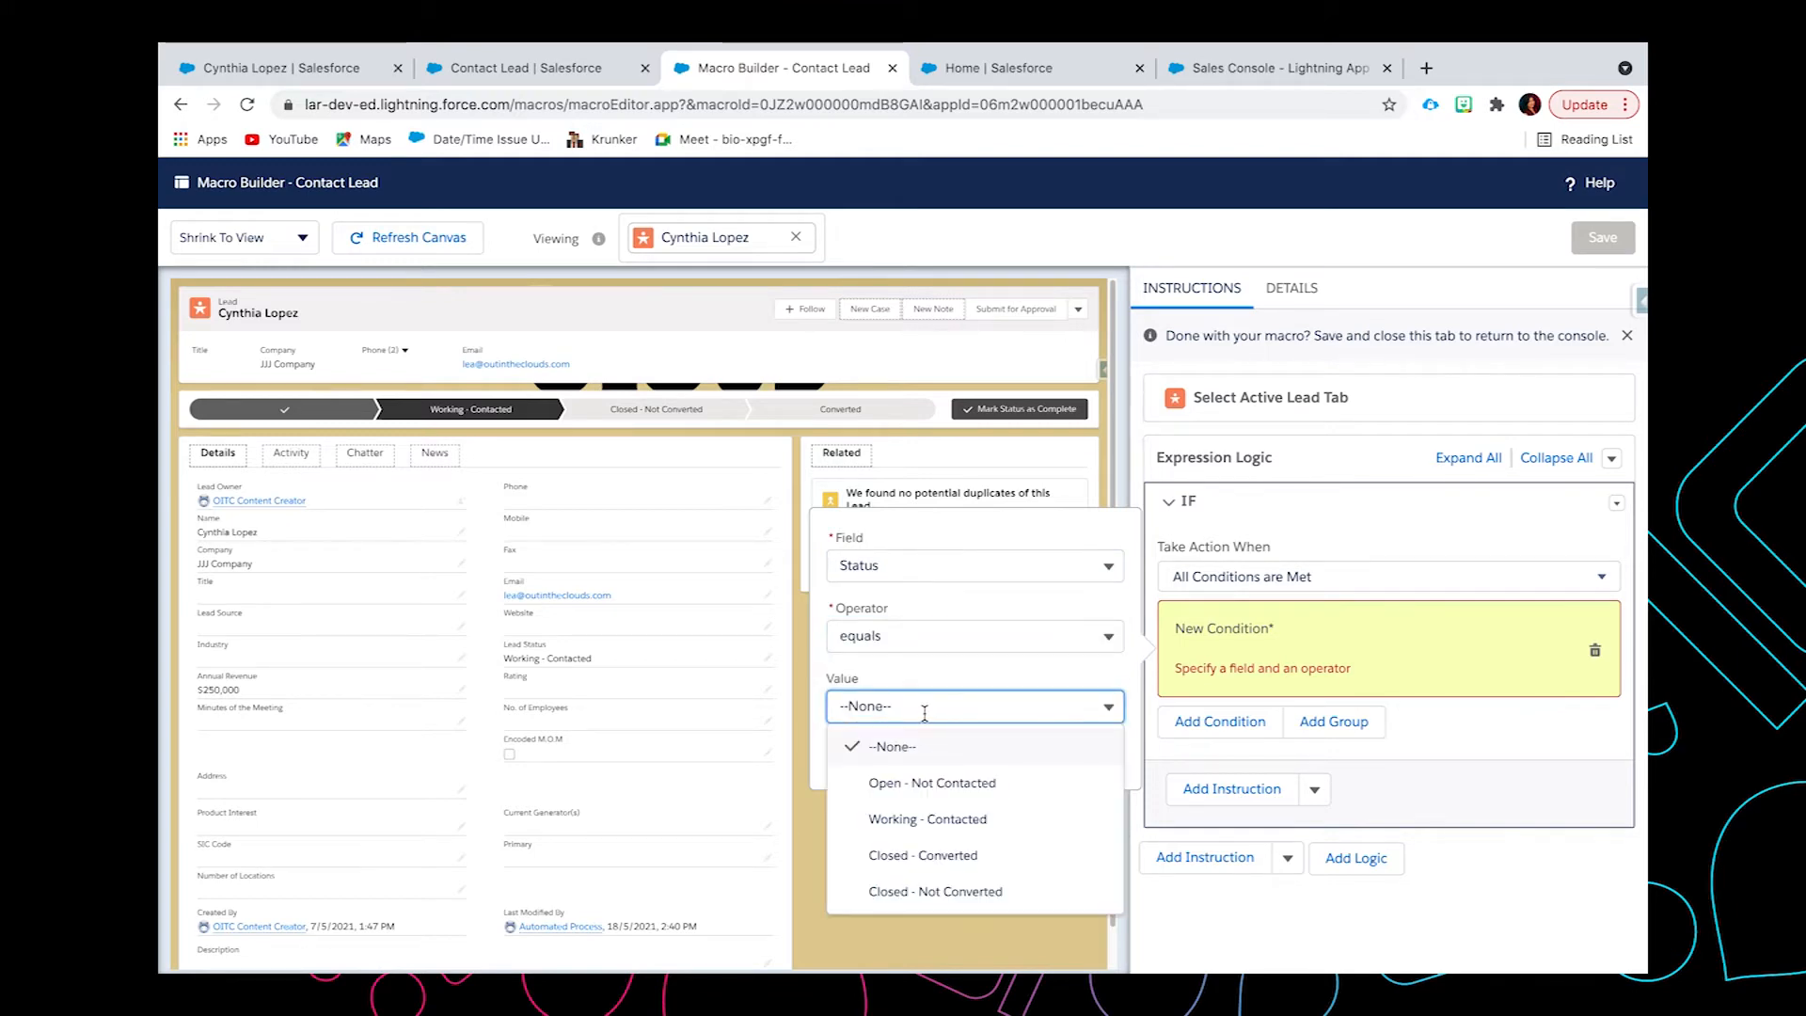
click(941, 815)
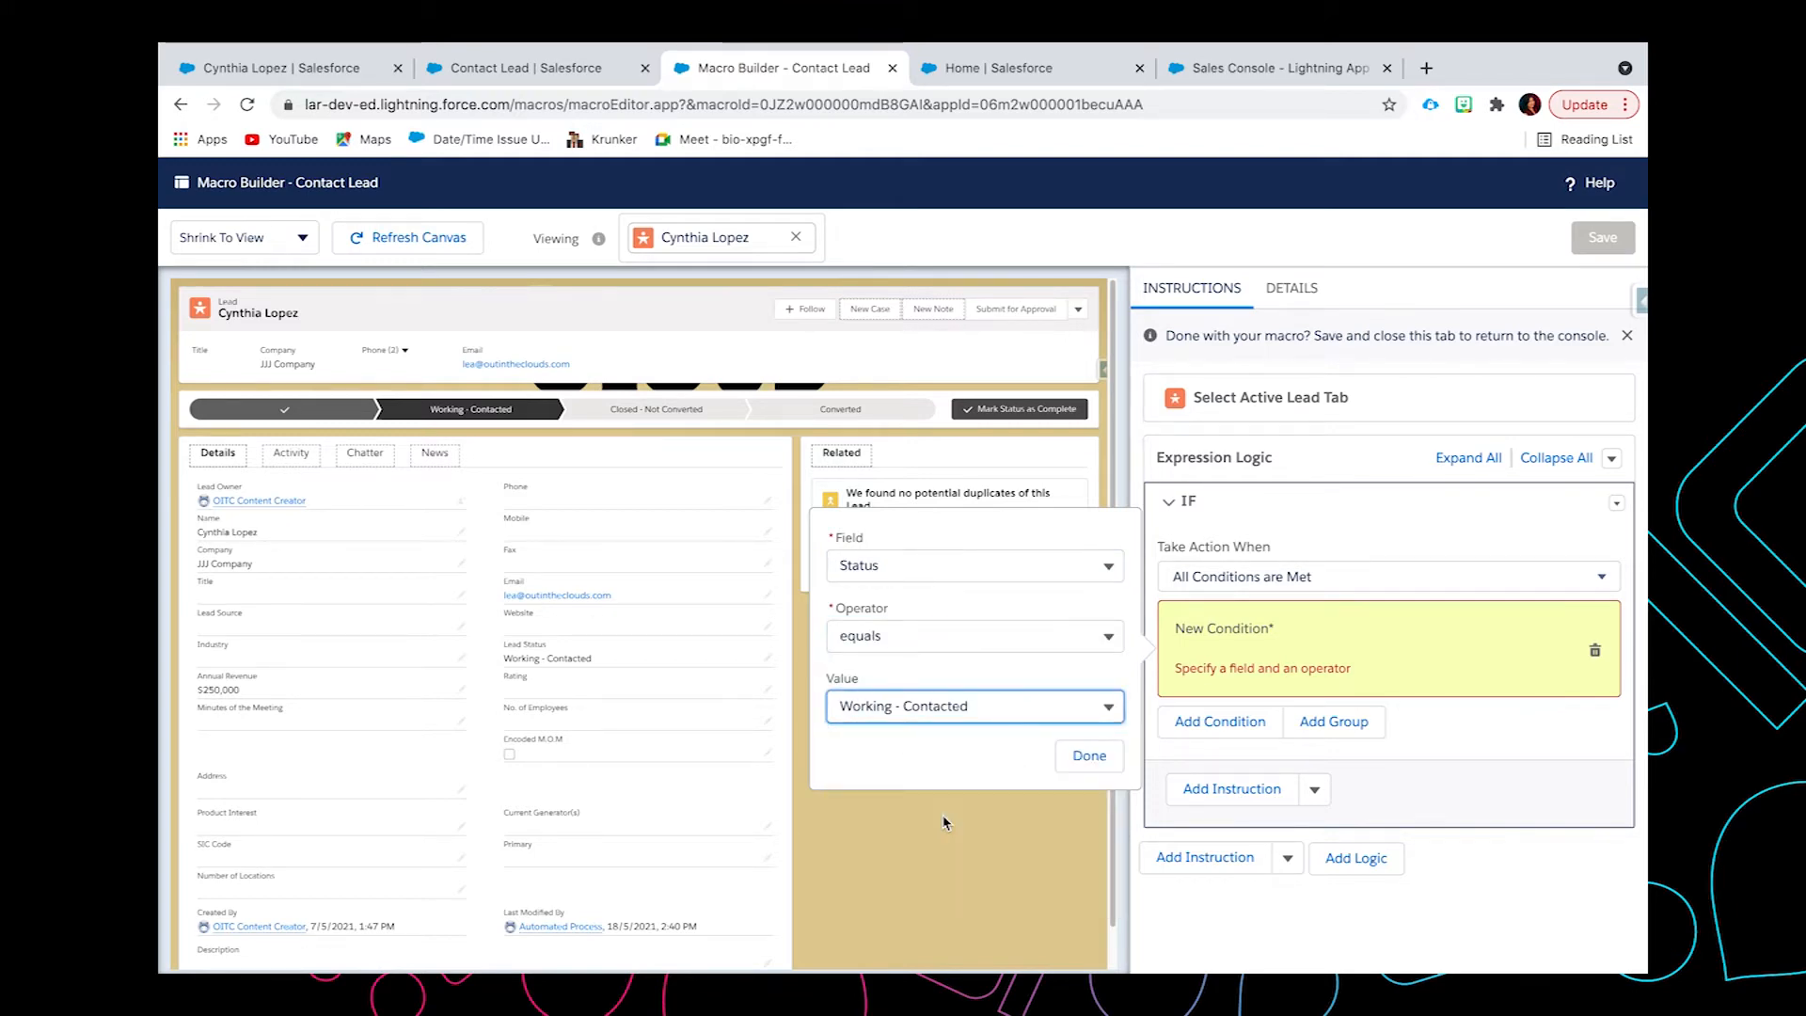
click(1084, 753)
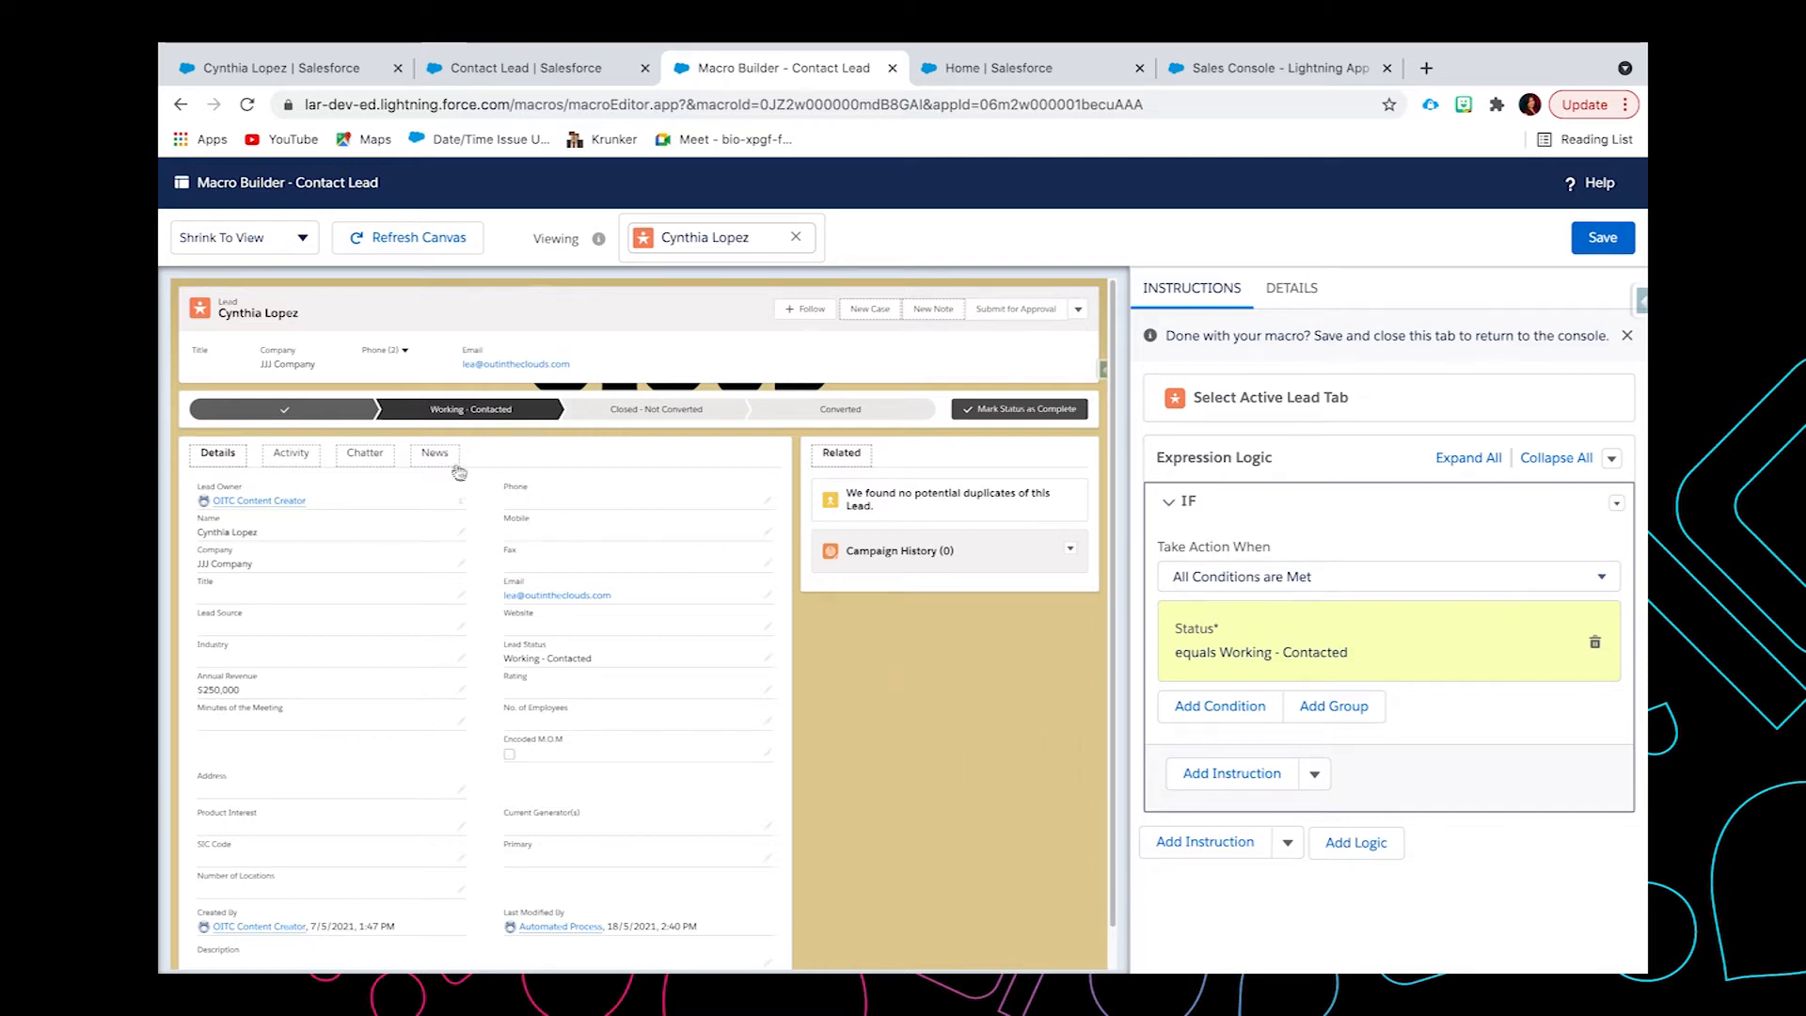
- Add an email action for the Subject field inside the IF block and set the subject to Test Macro
click(289, 461)
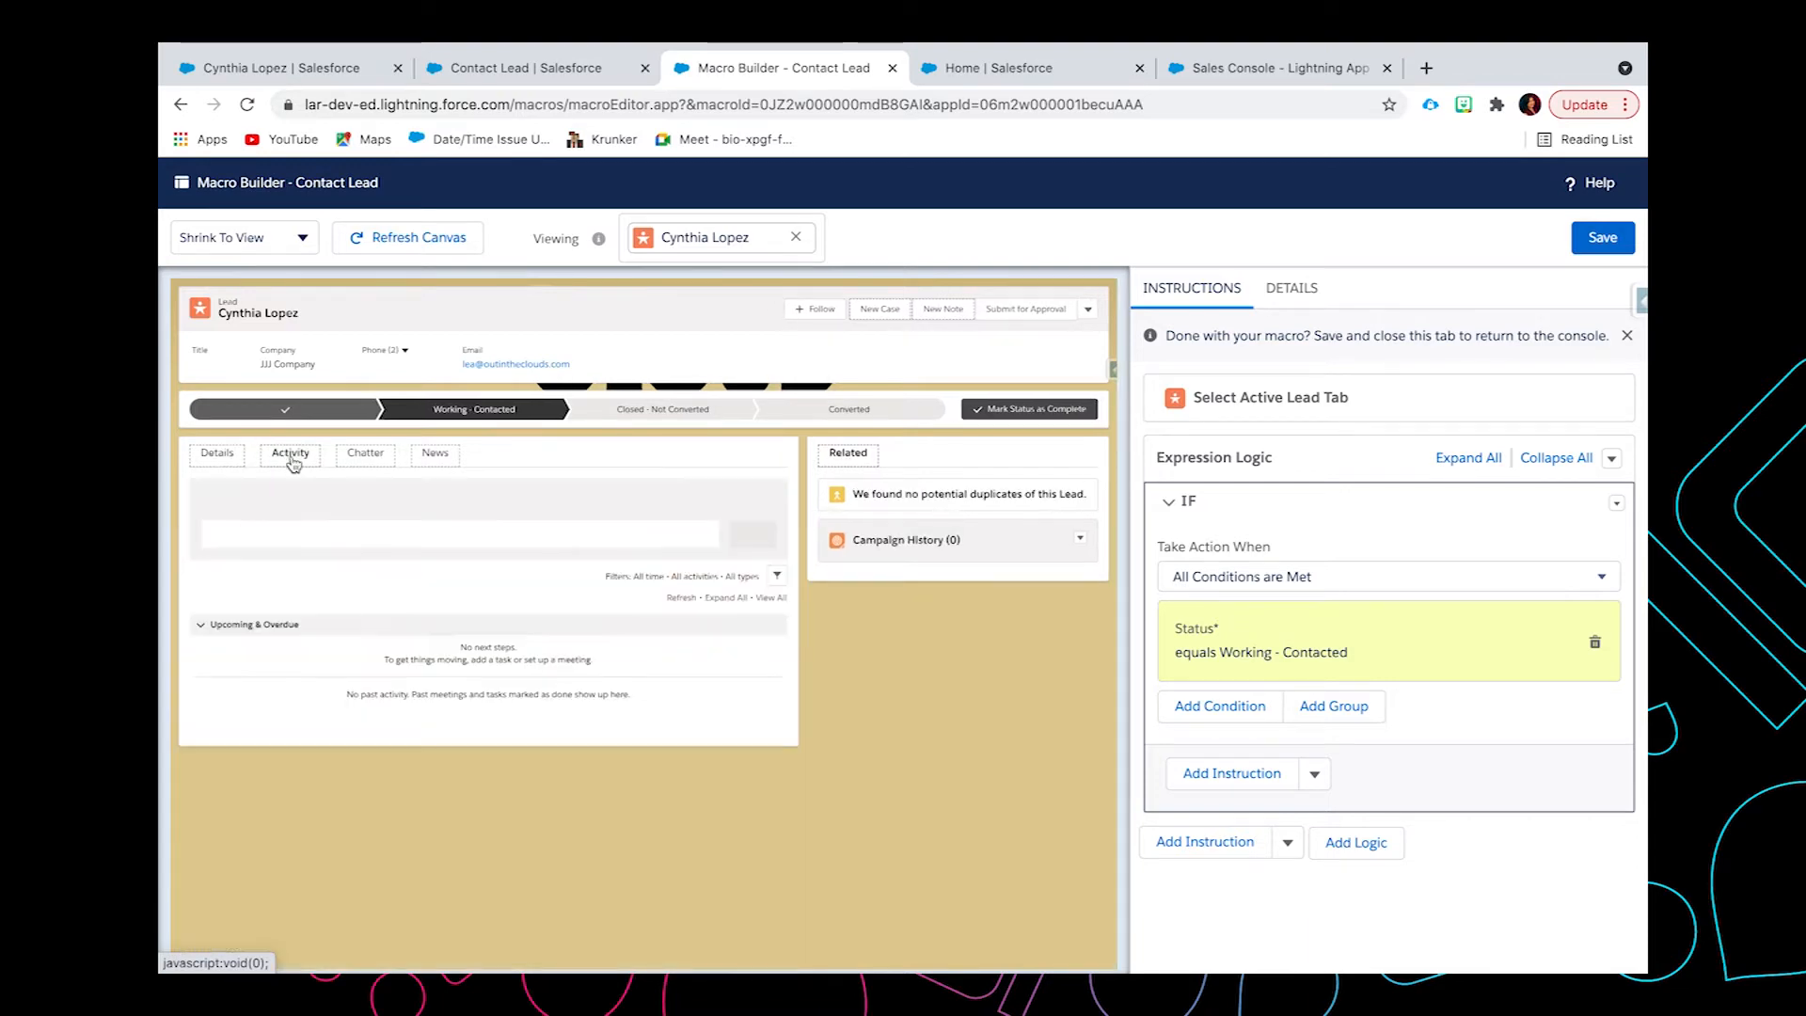
click(410, 498)
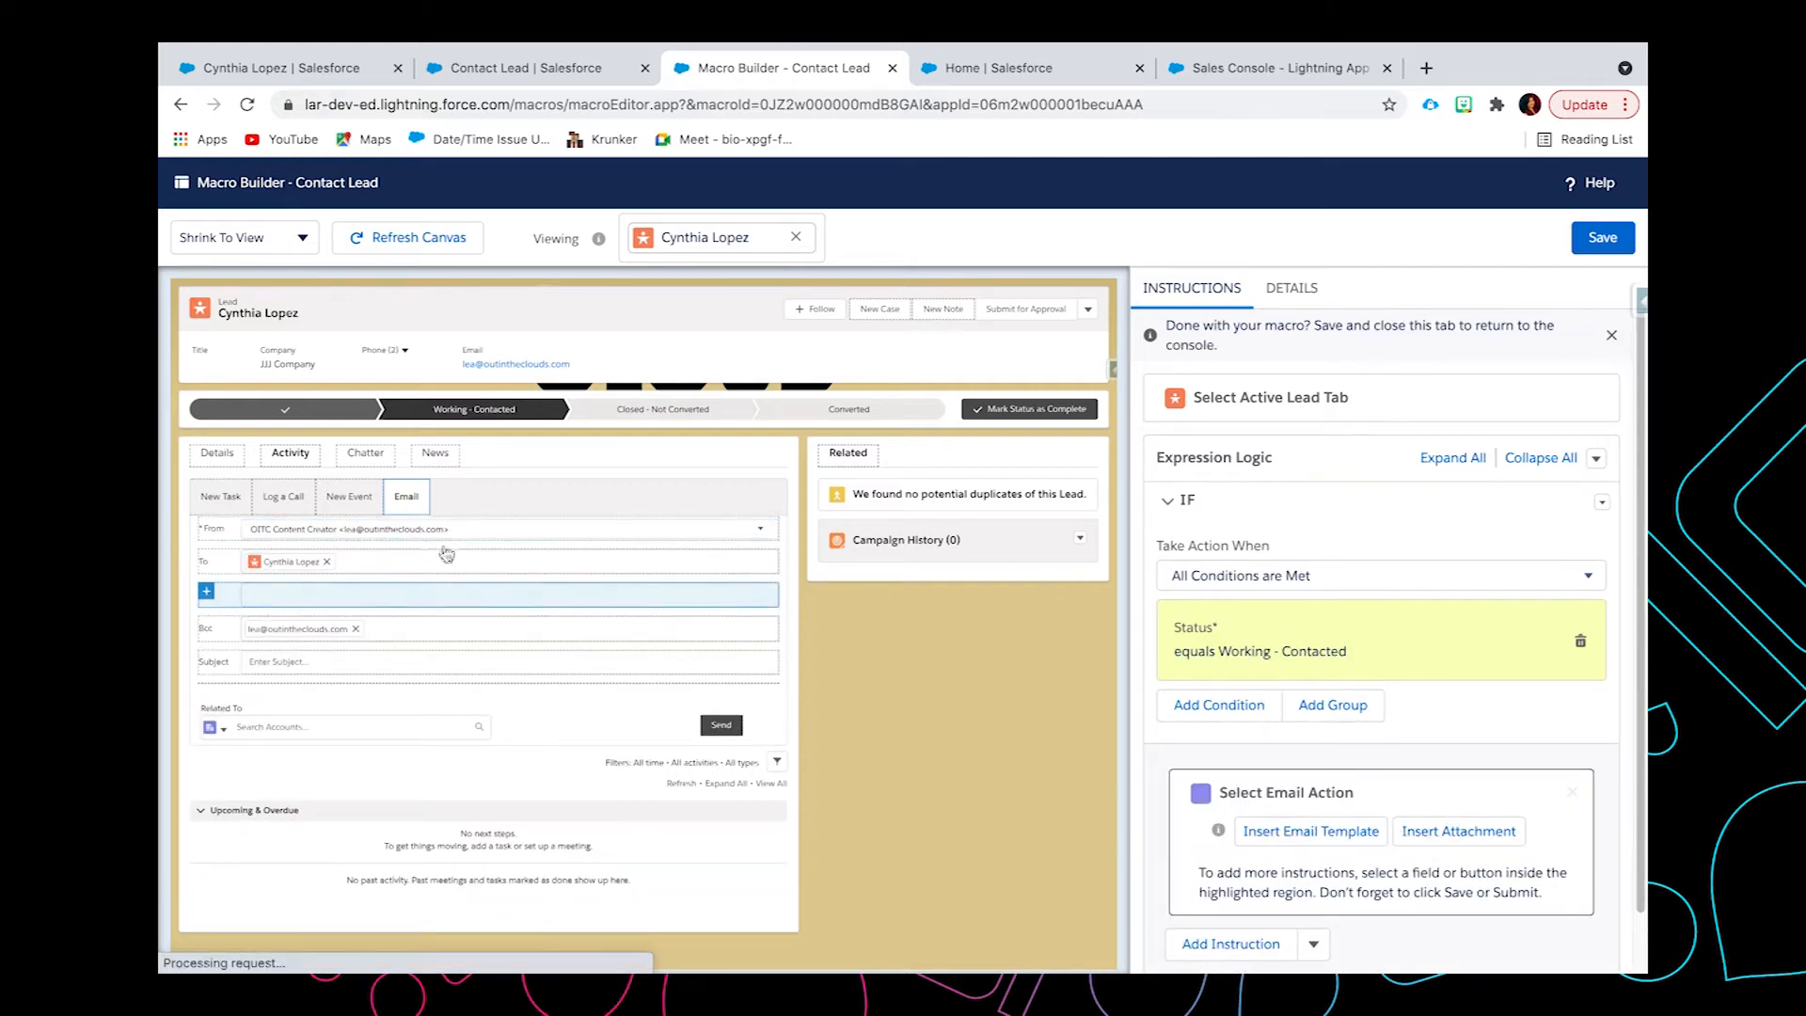
click(353, 663)
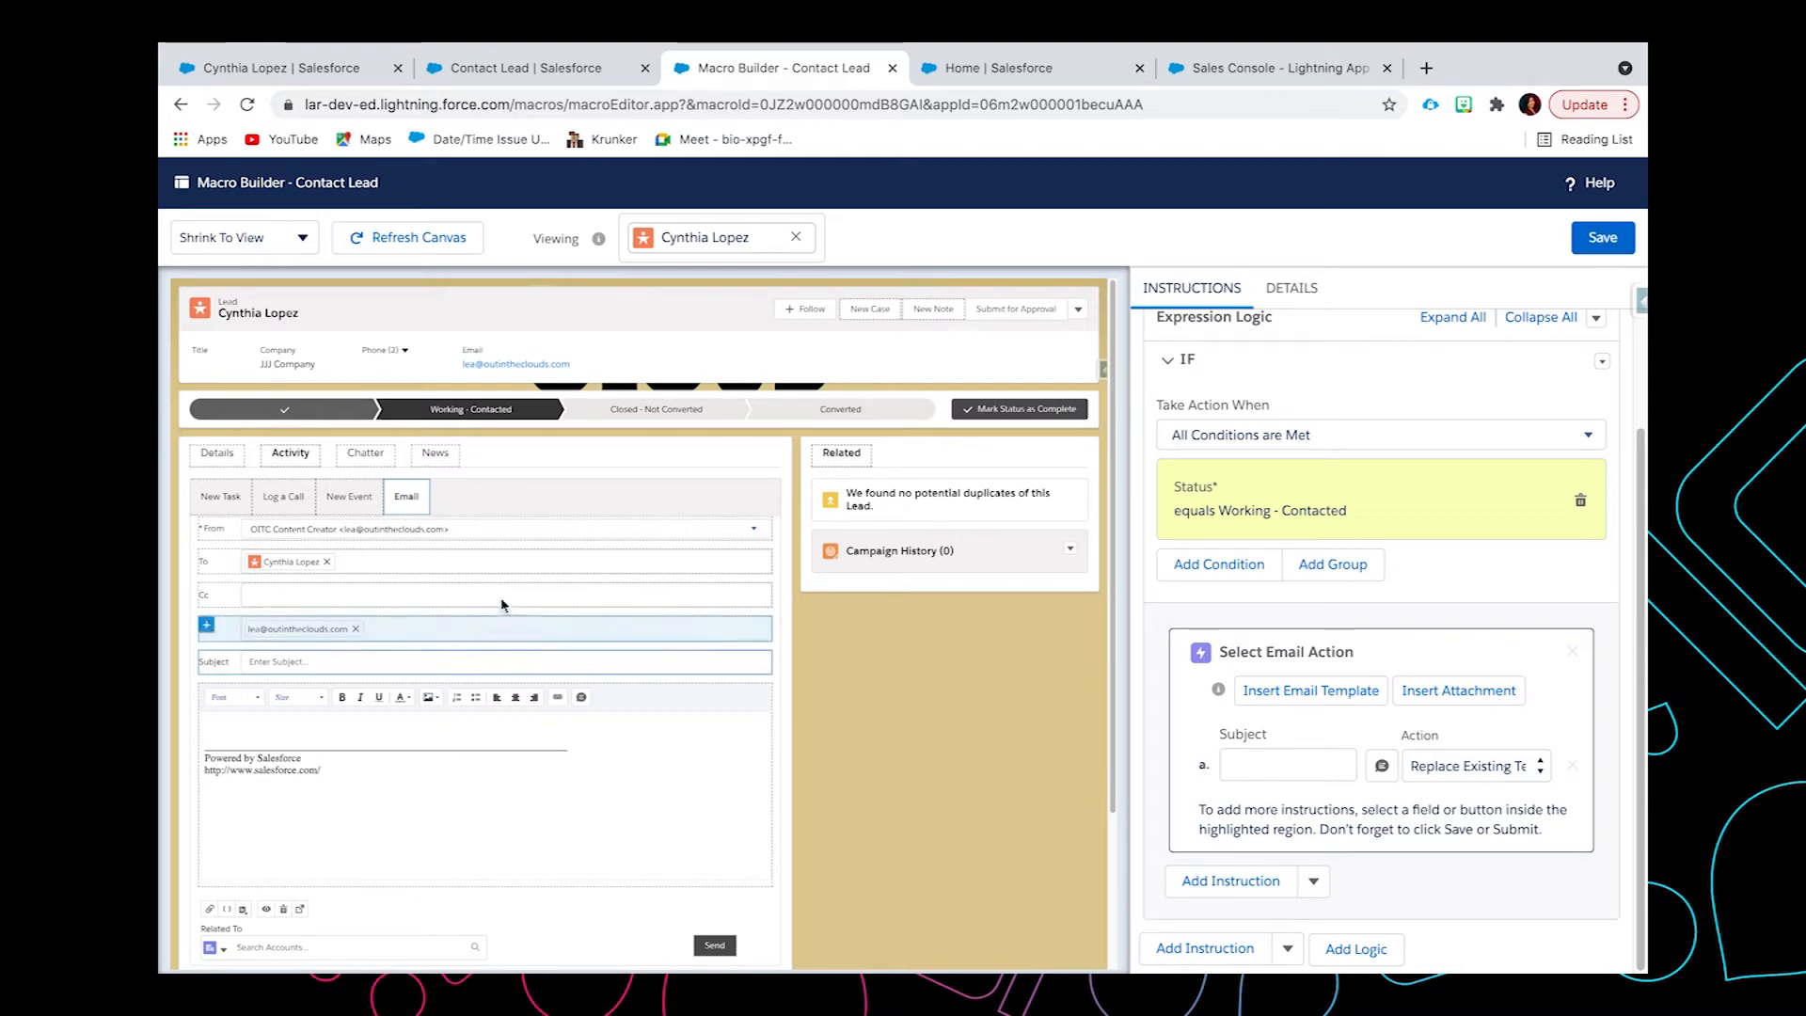
click(1296, 767)
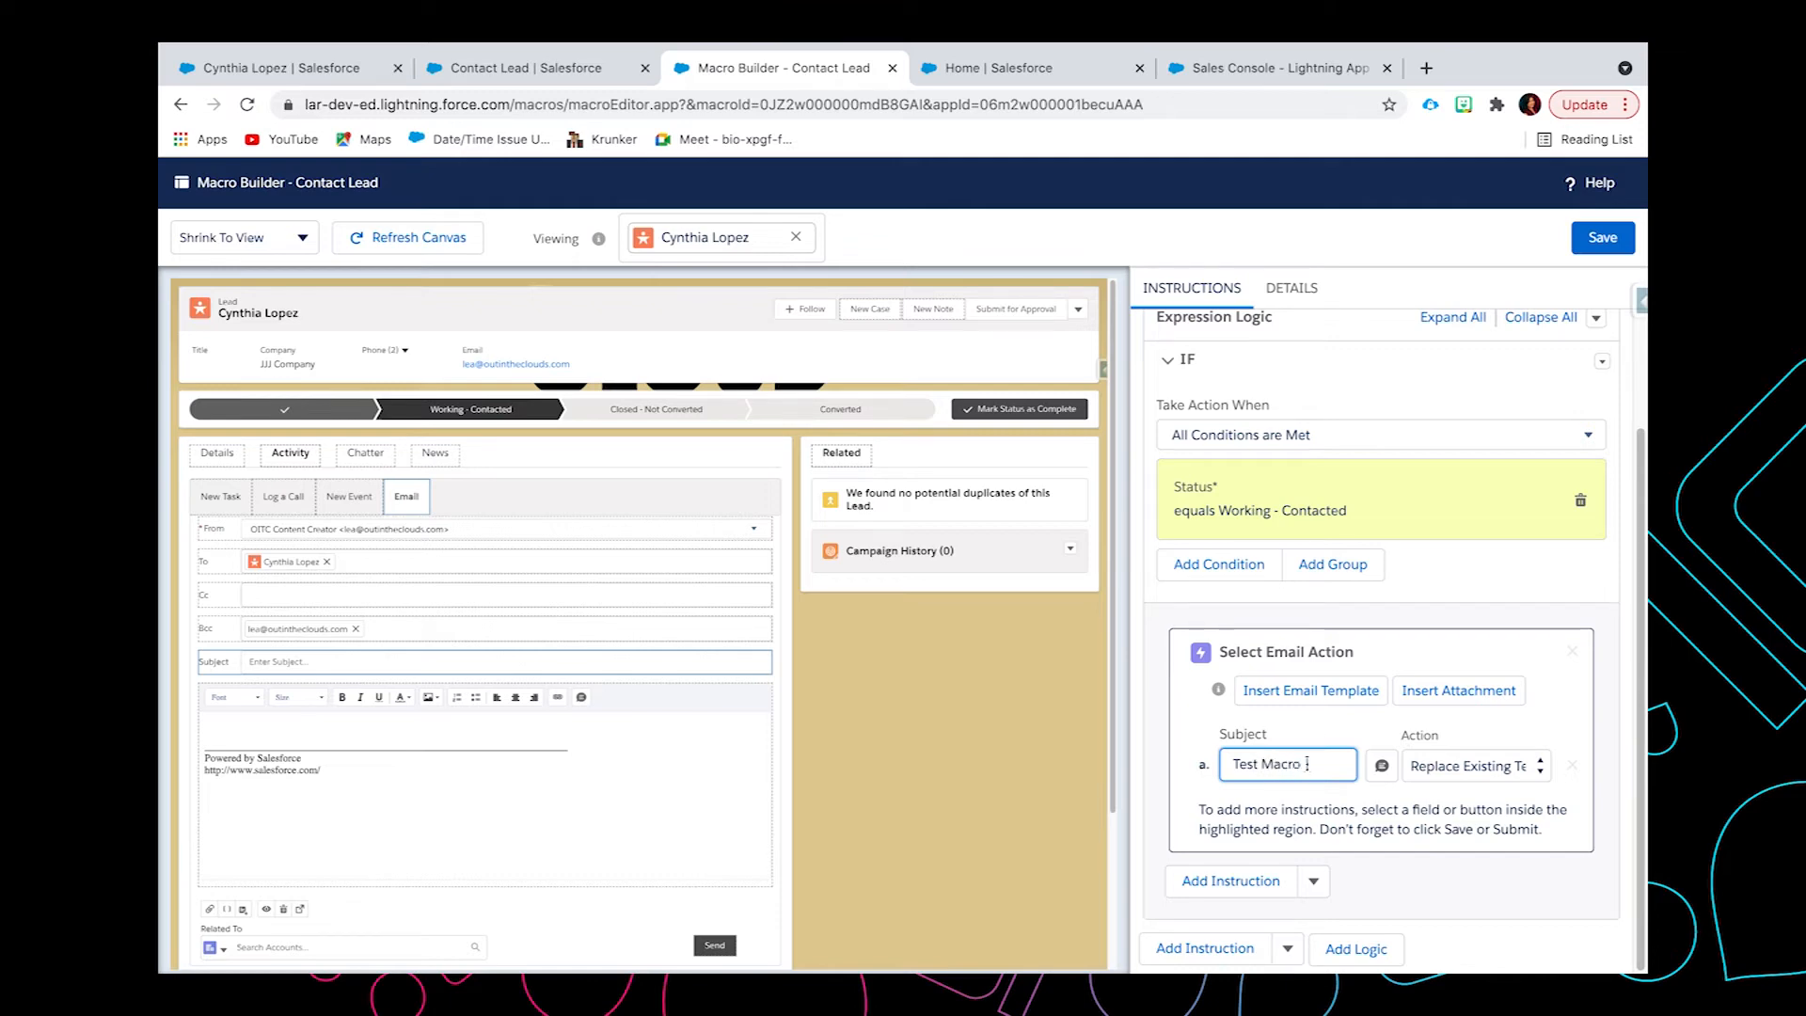
- Add an email action for the HTML Body inside the IF block and set the body to Test Macro Email
click(1239, 881)
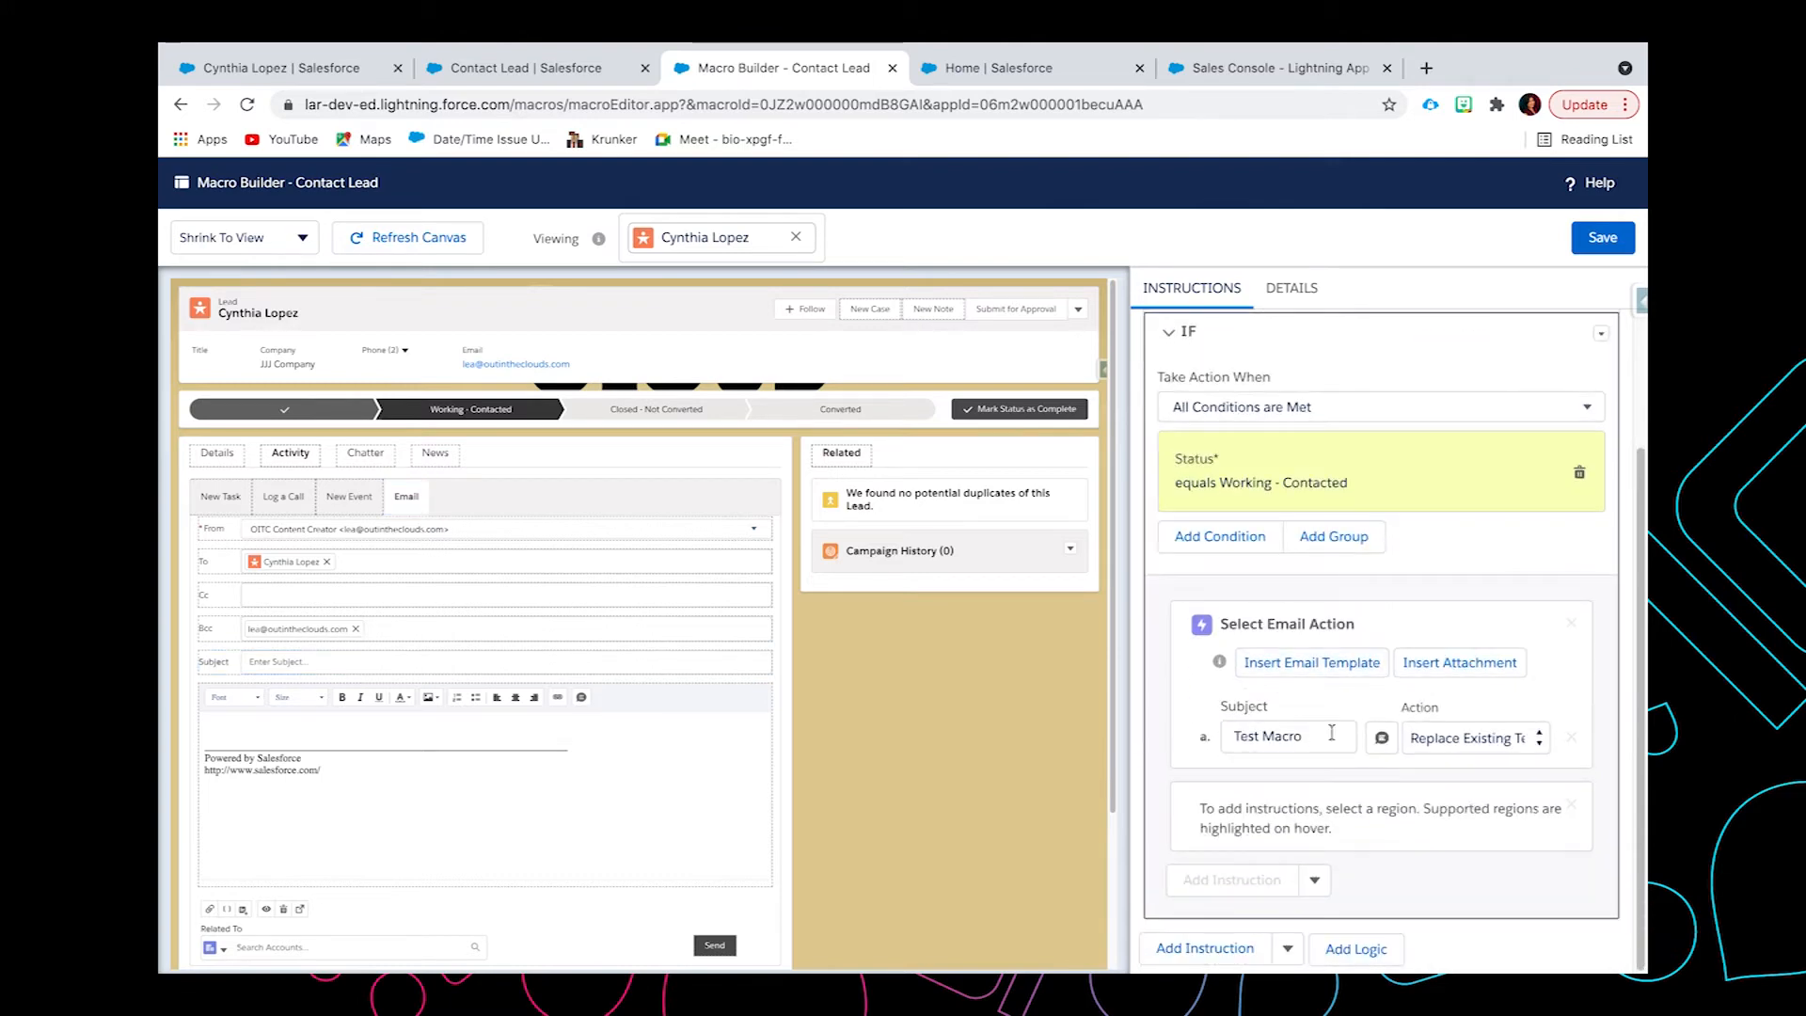
click(451, 740)
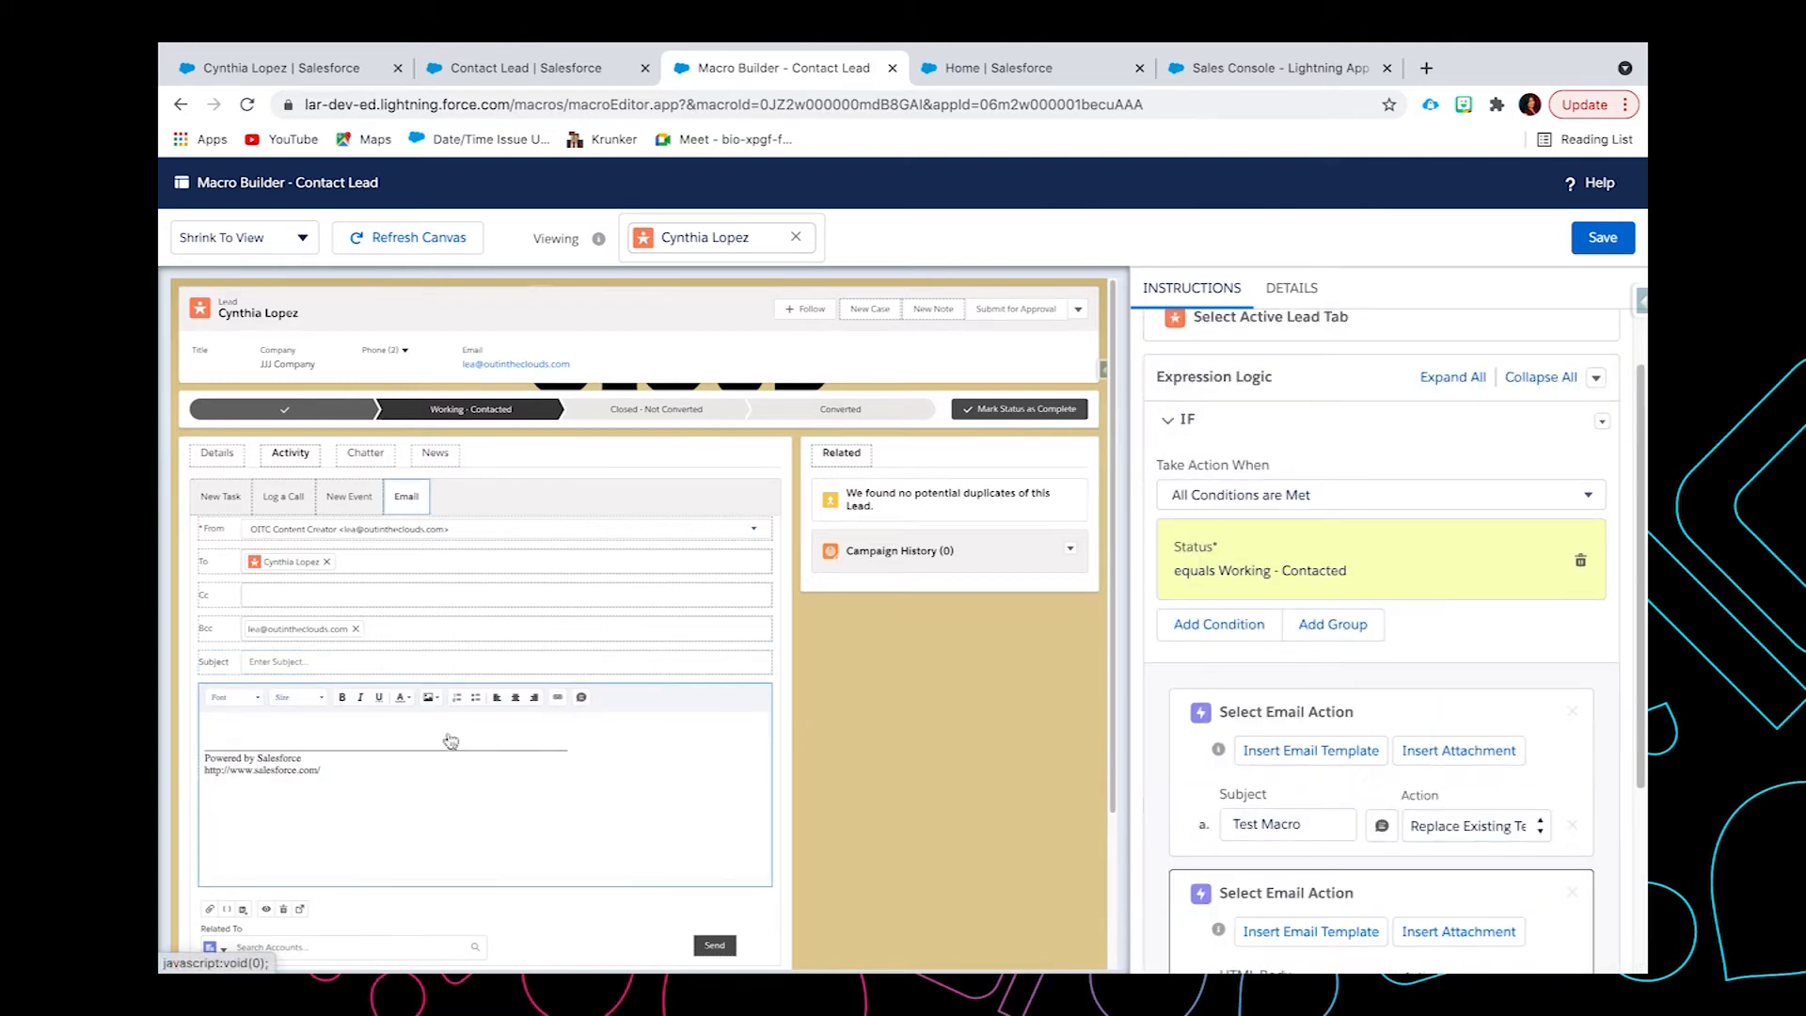
scroll(1317, 743, down, 3)
click(1288, 740)
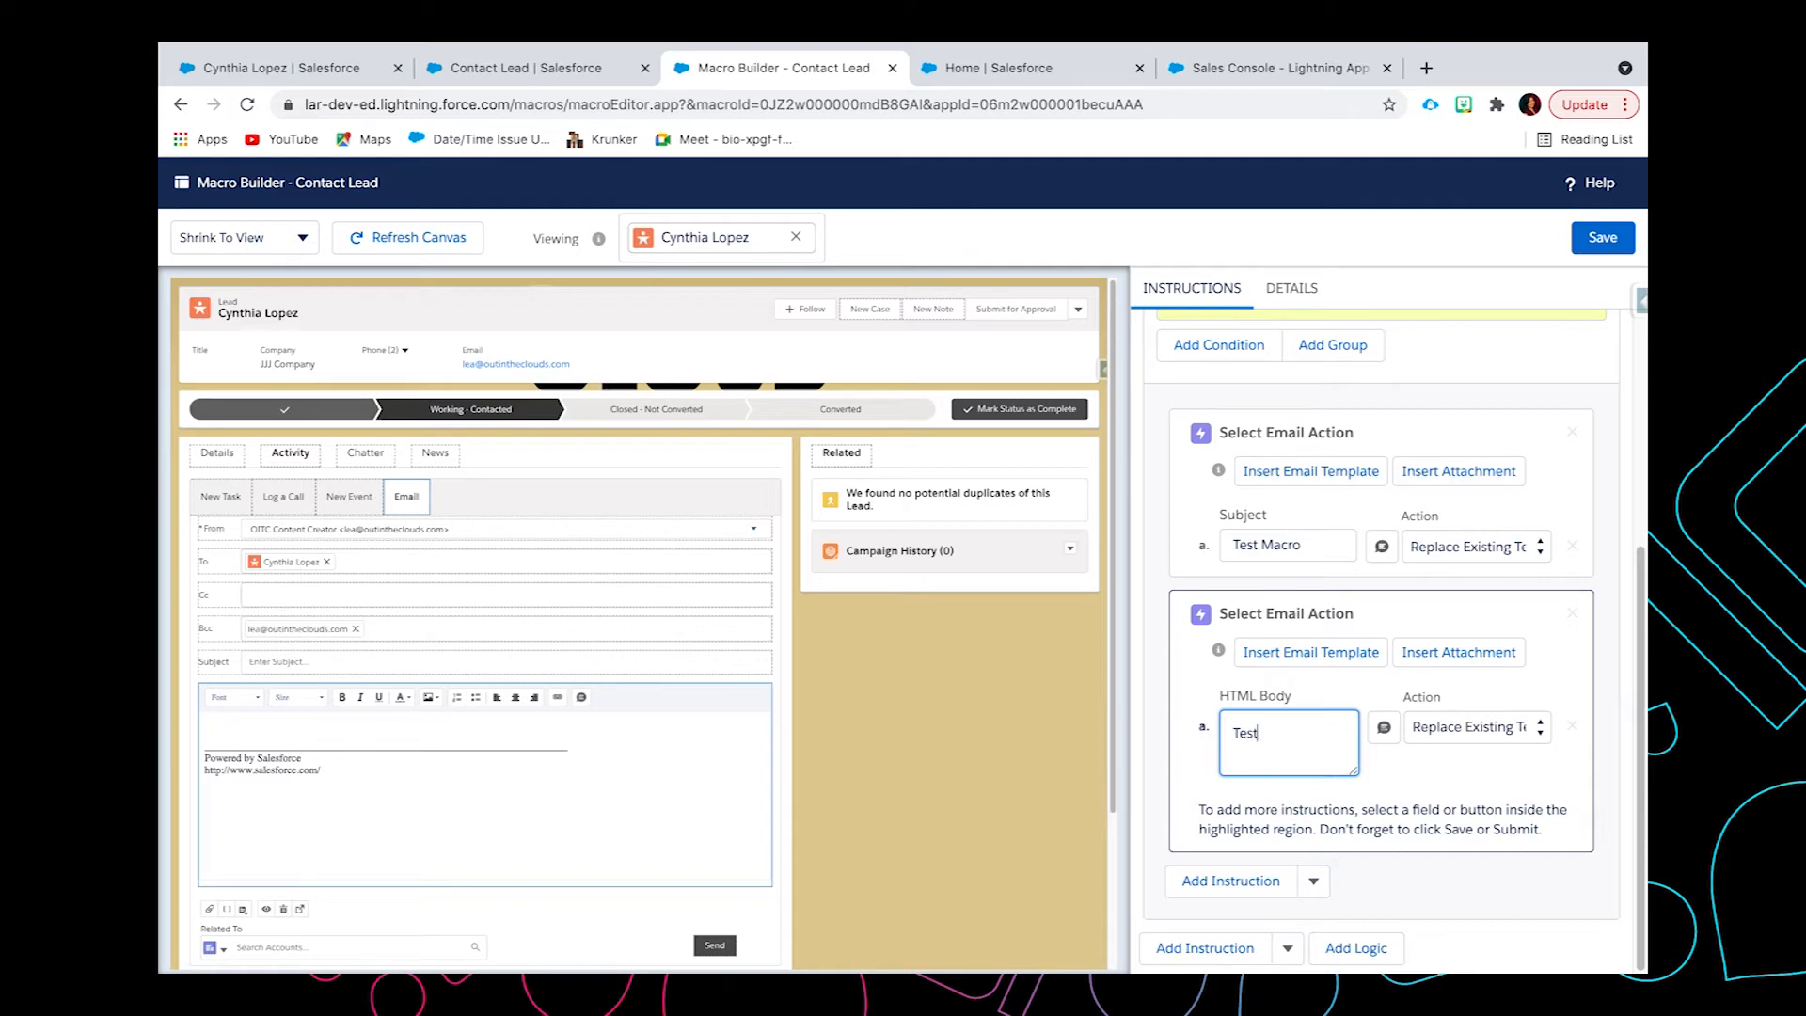
text(Test Macro Email)
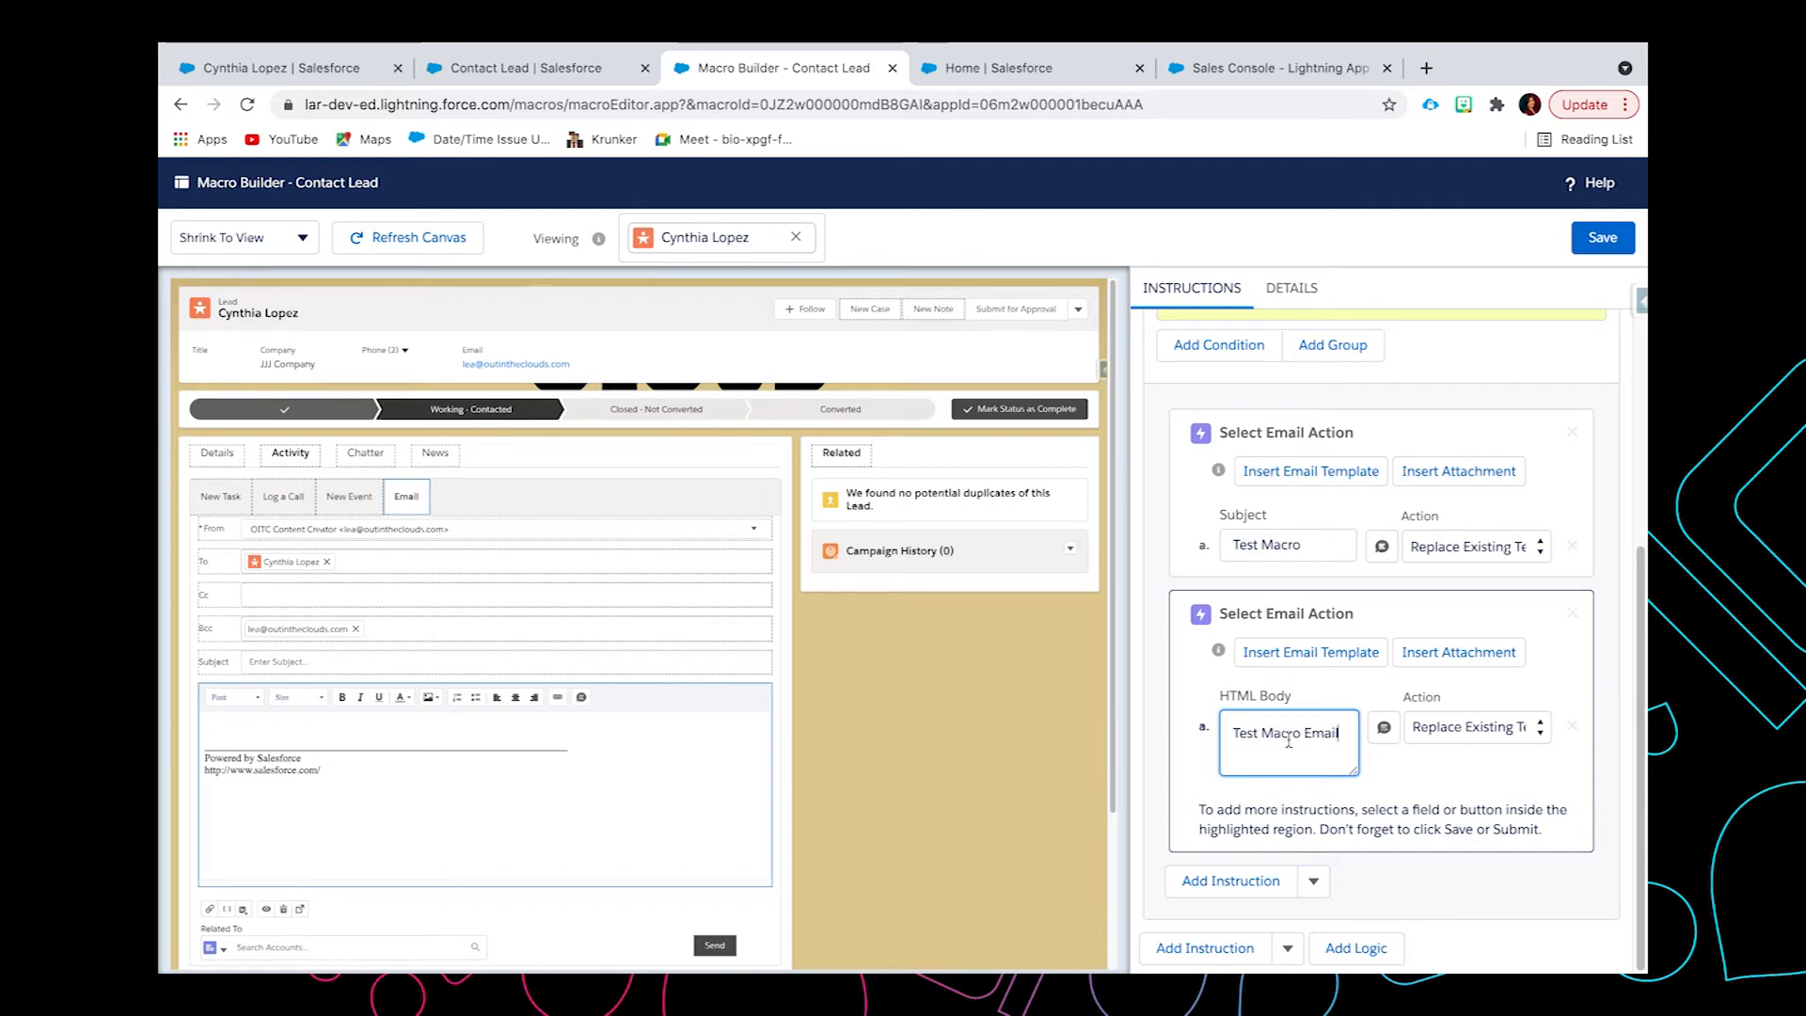
- Add an instruction inside the IF block that submits the email by targeting the composer's Send action
click(1222, 882)
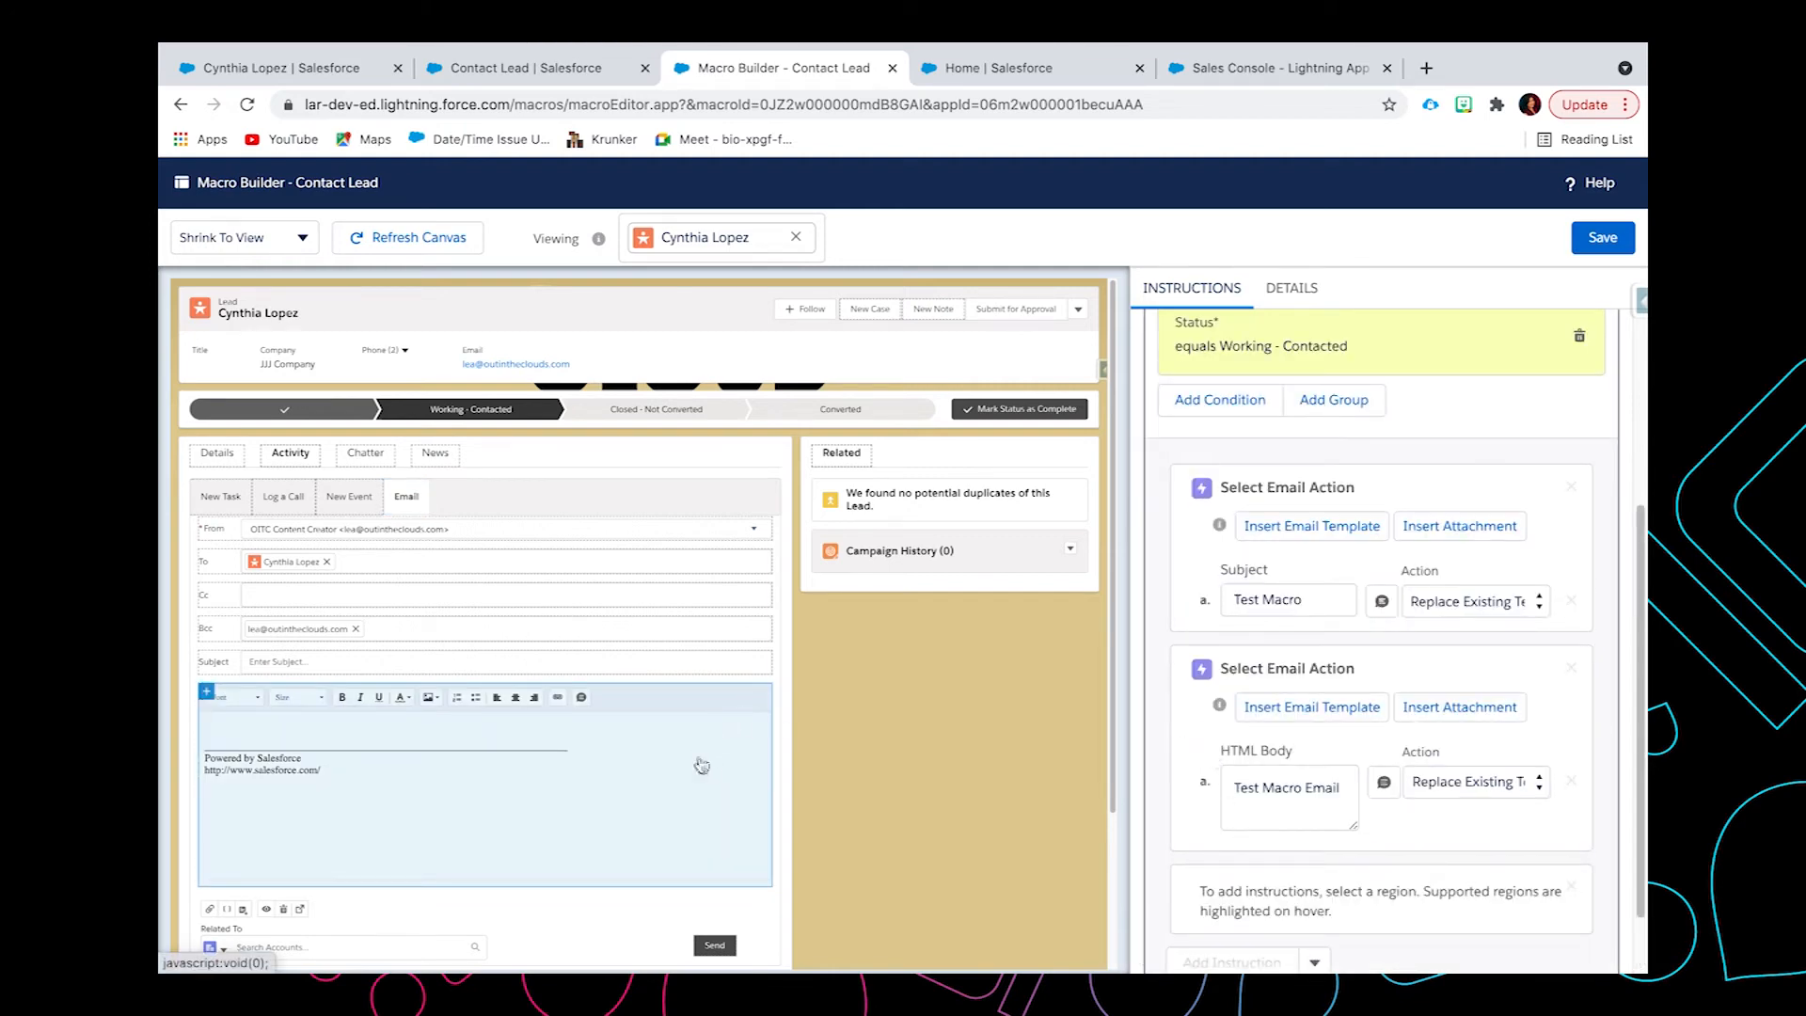
scroll(679, 748, down, 1)
scroll(670, 767, down, 1)
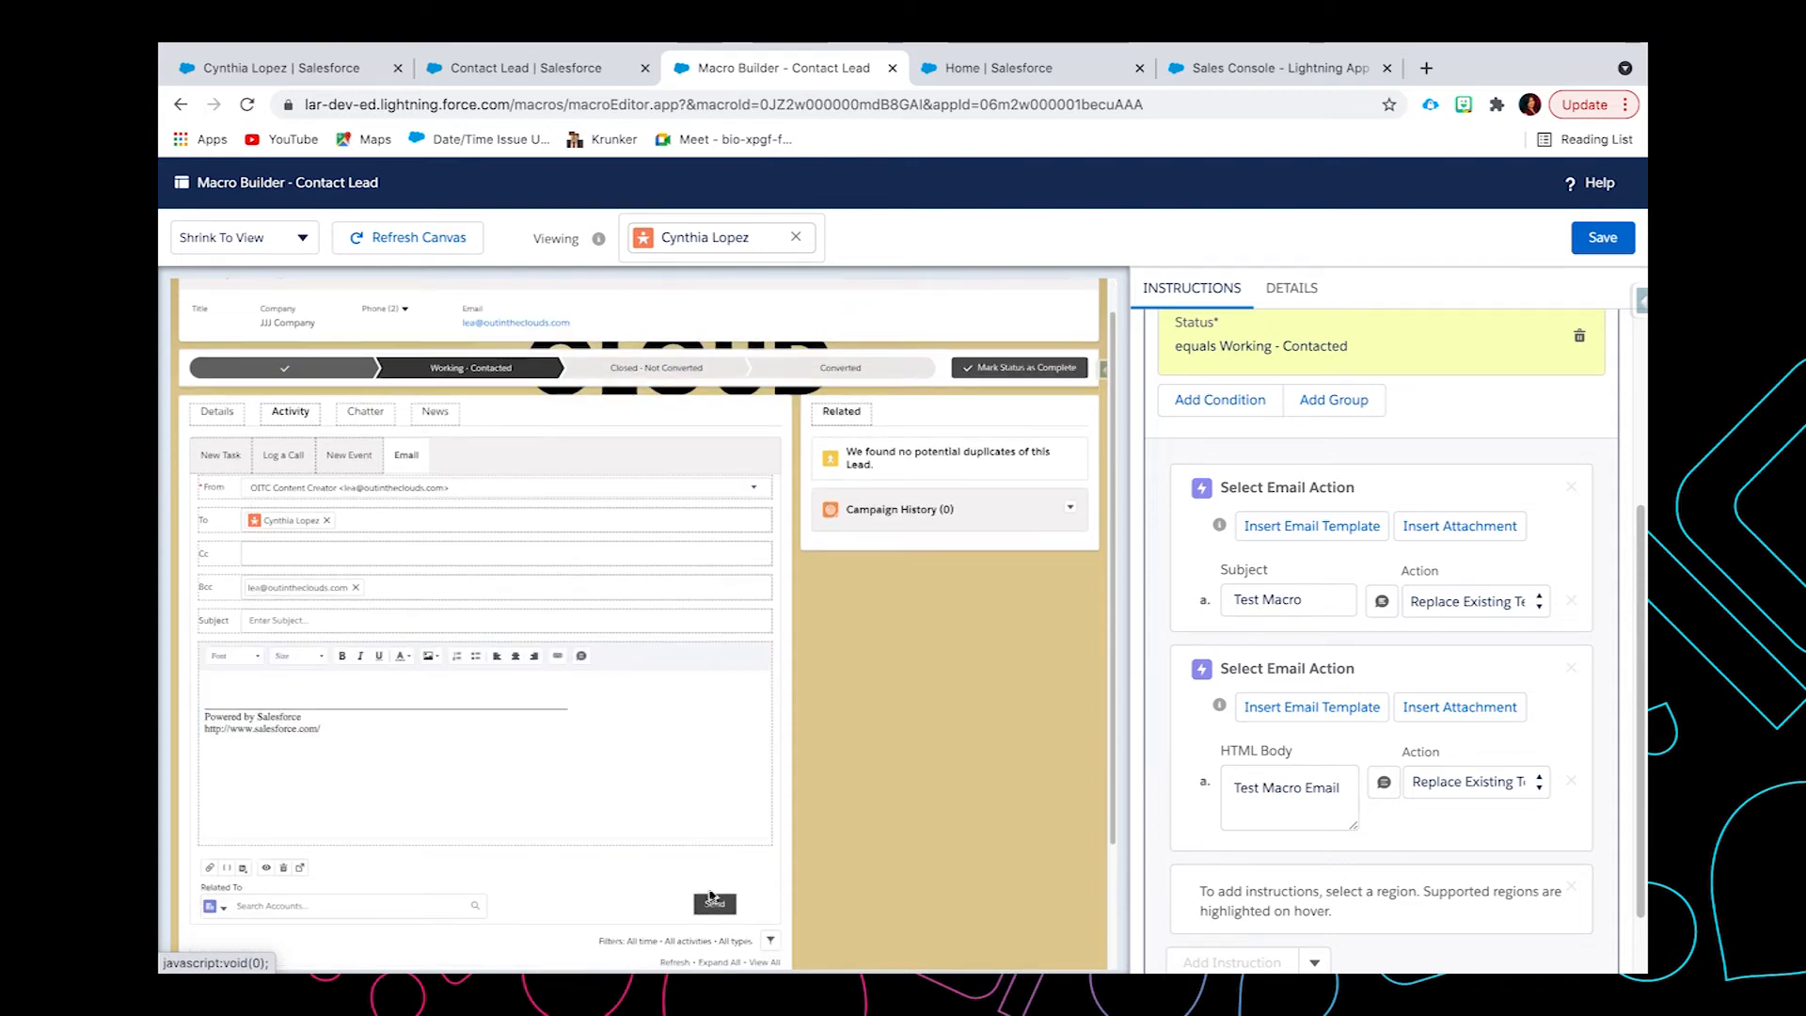
click(715, 907)
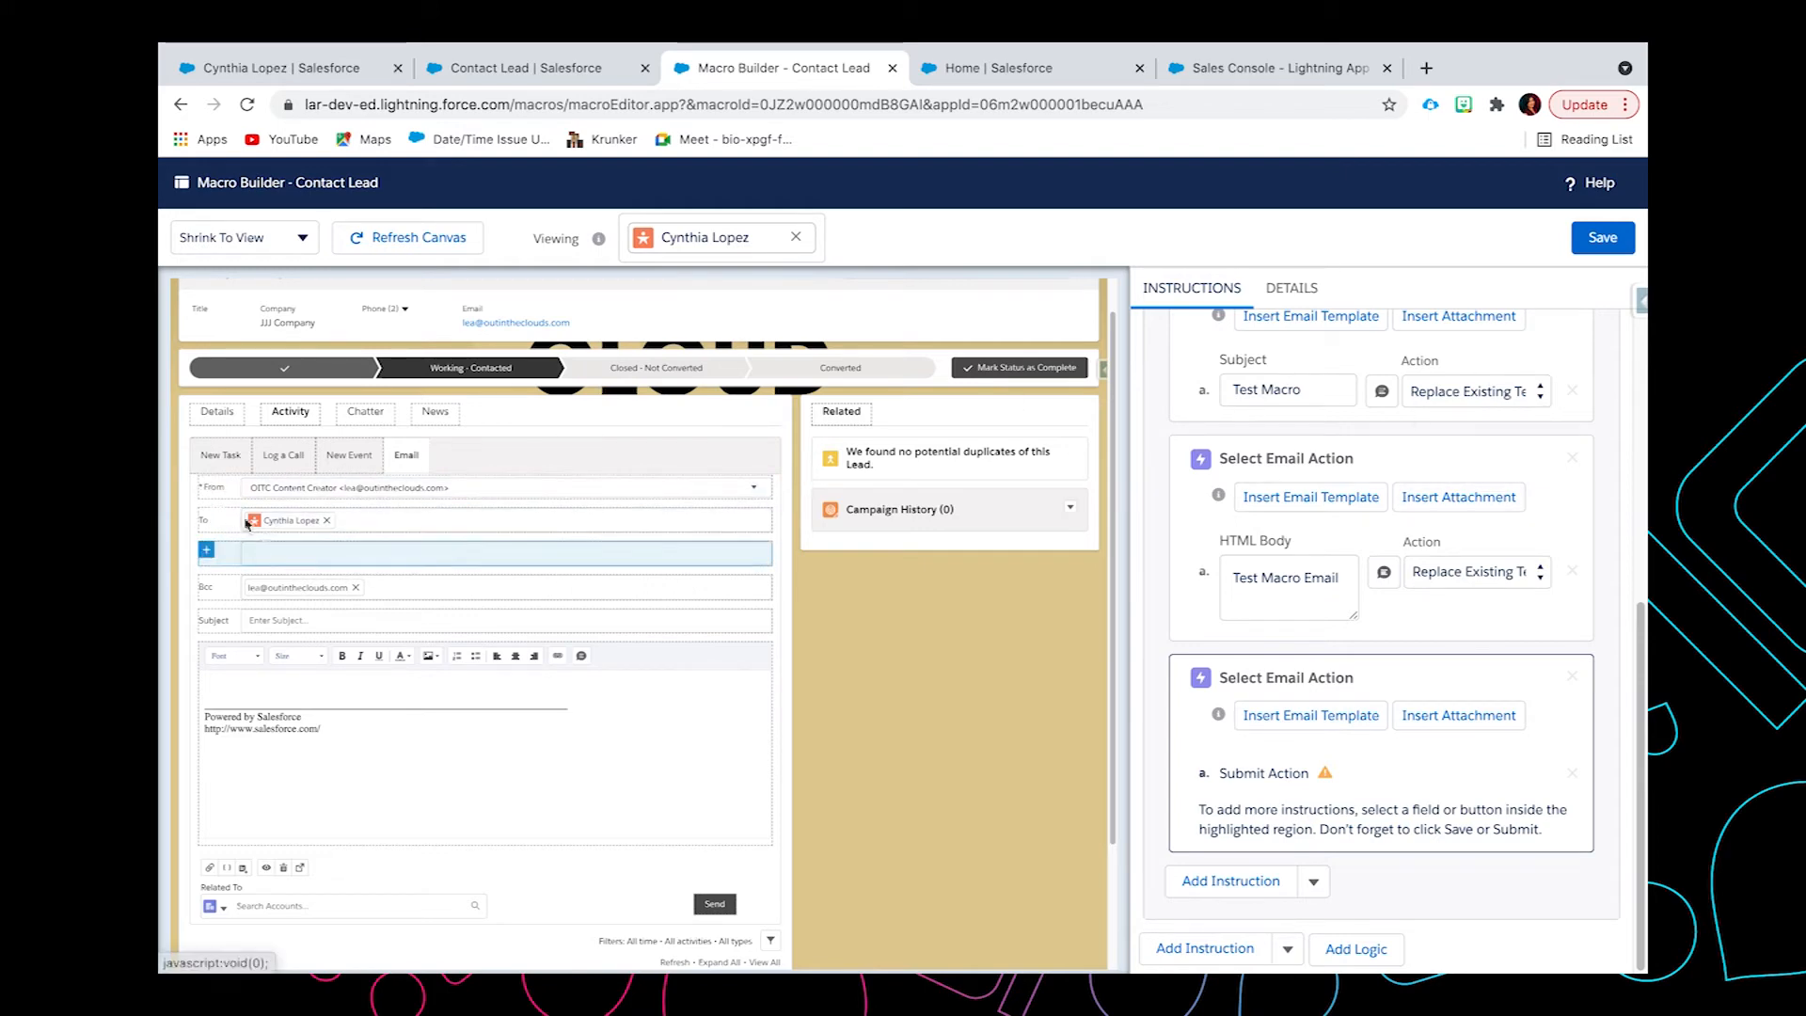
- Add a New Task action for the Subject field and set the task subject to Test Task Record
click(223, 461)
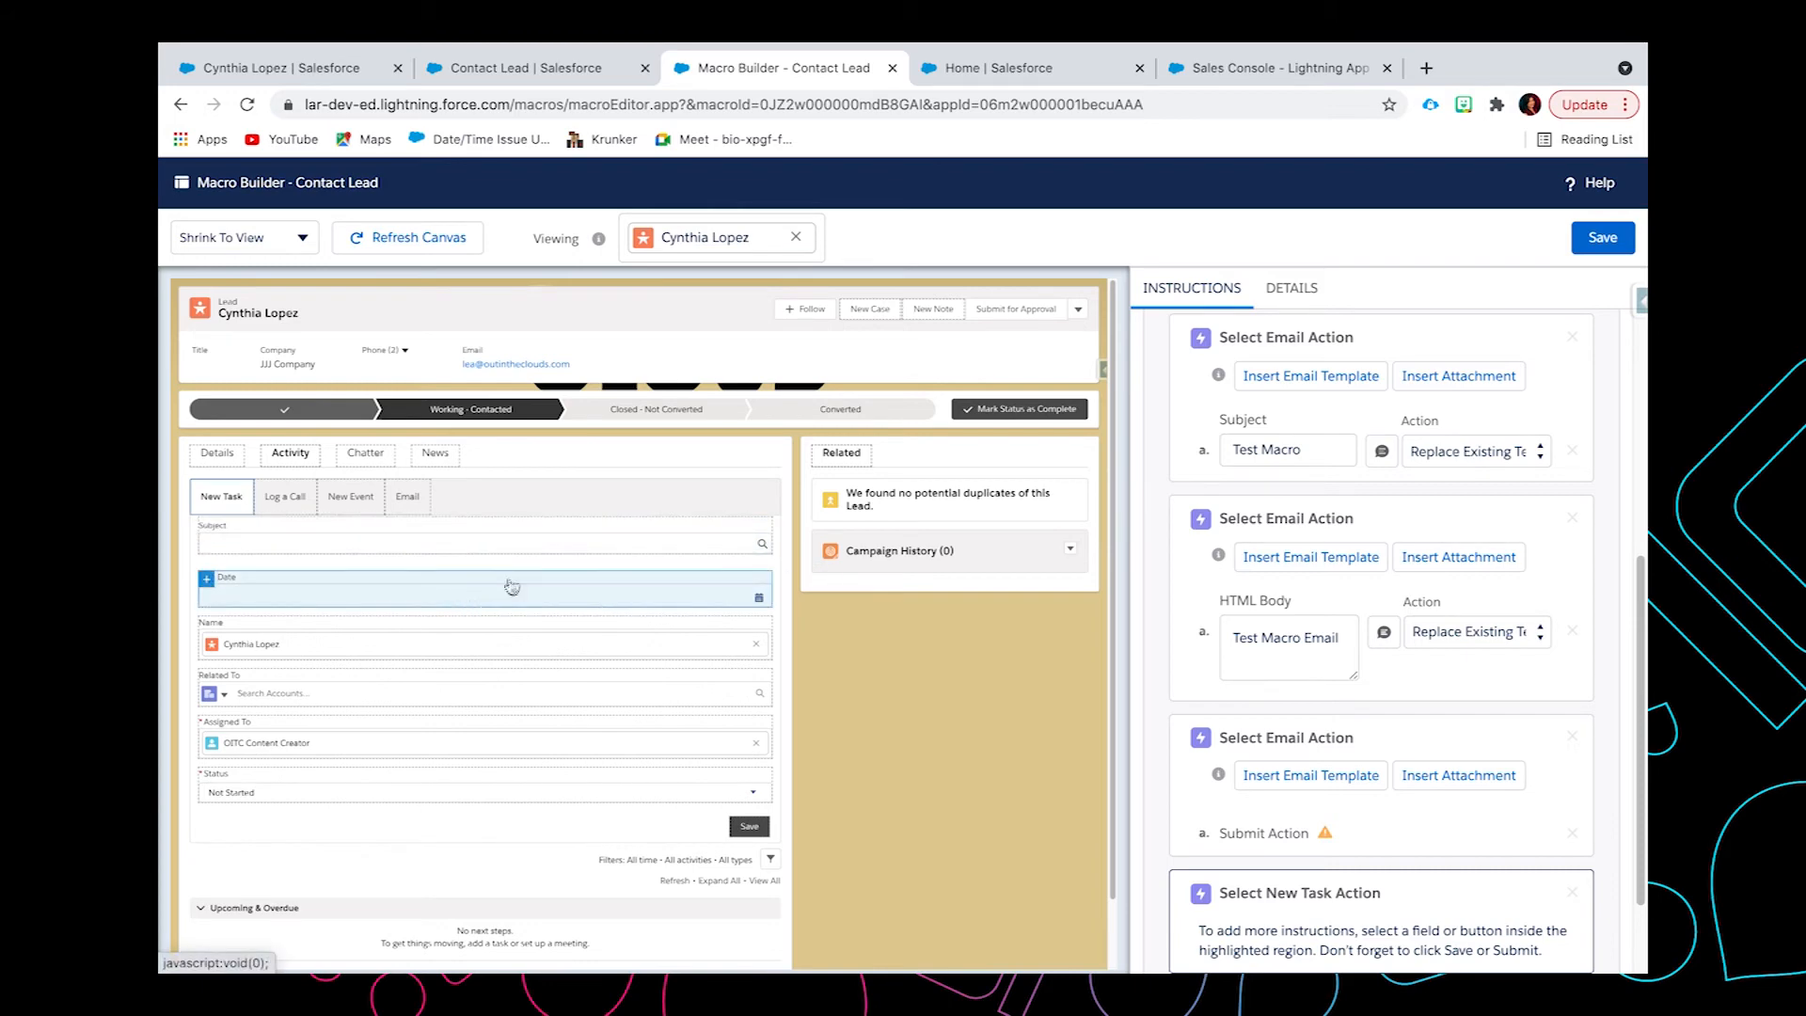
click(400, 551)
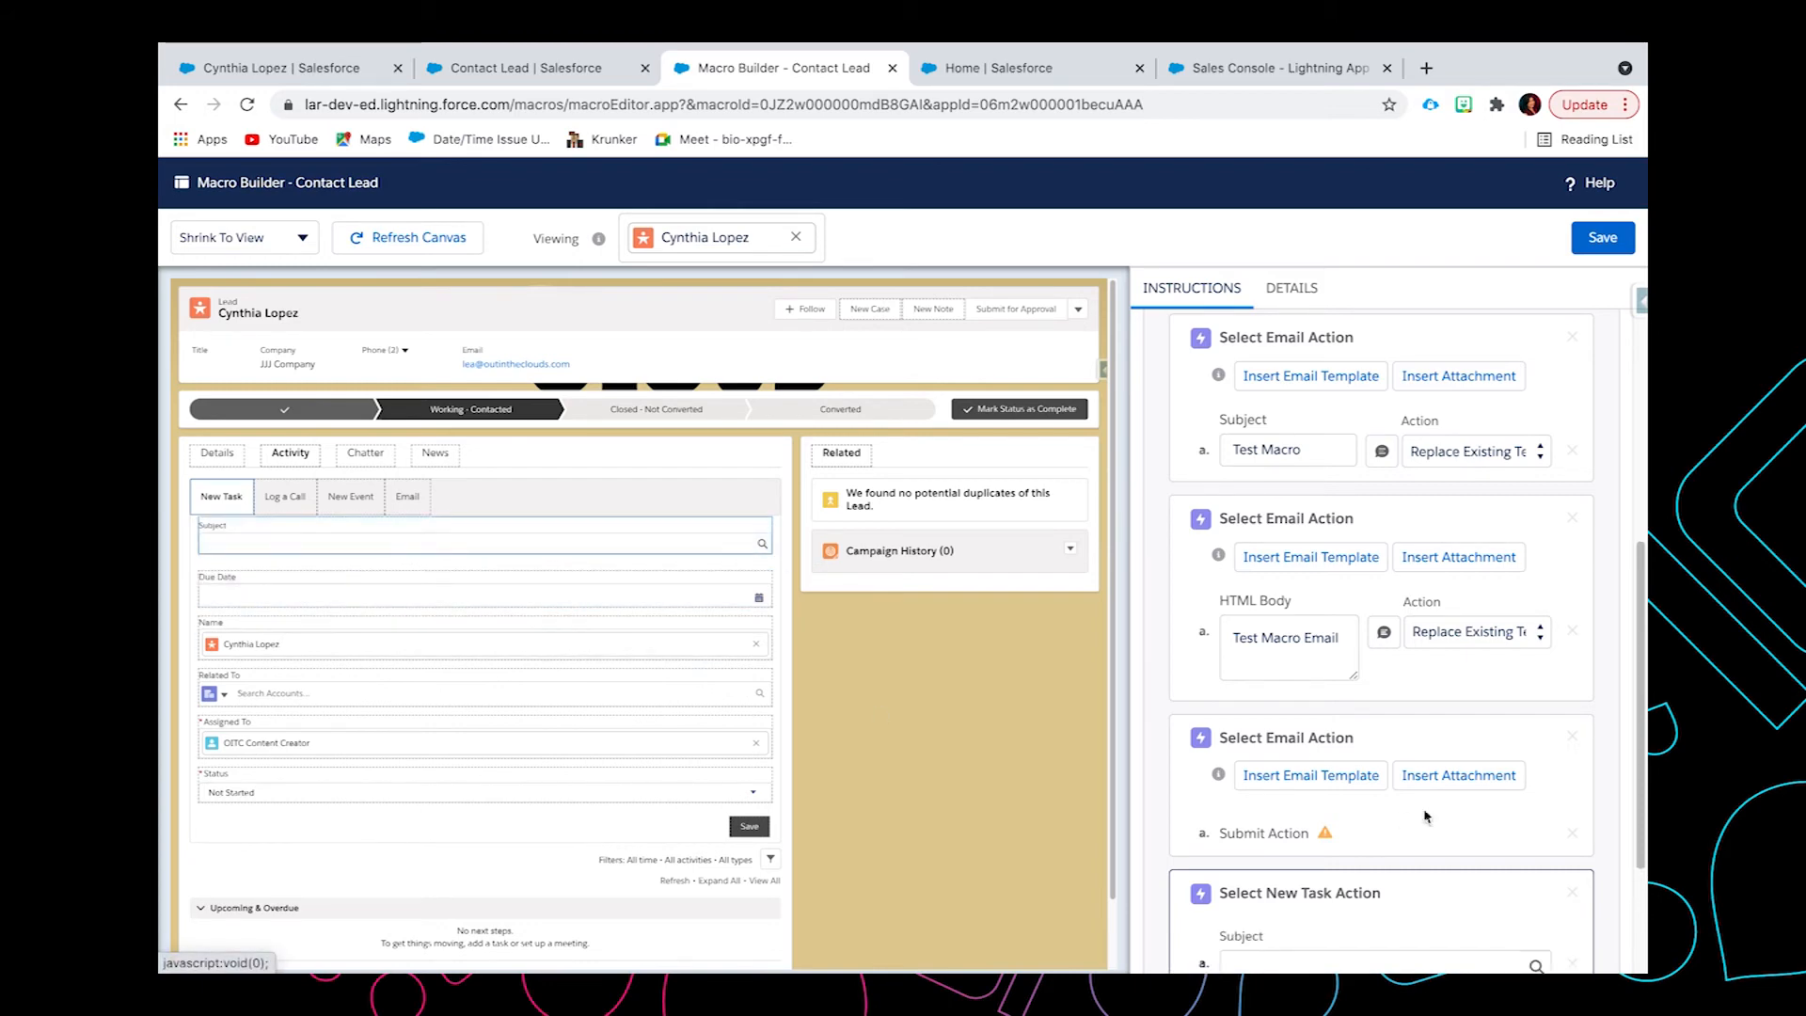
scroll(1415, 794, down, 1)
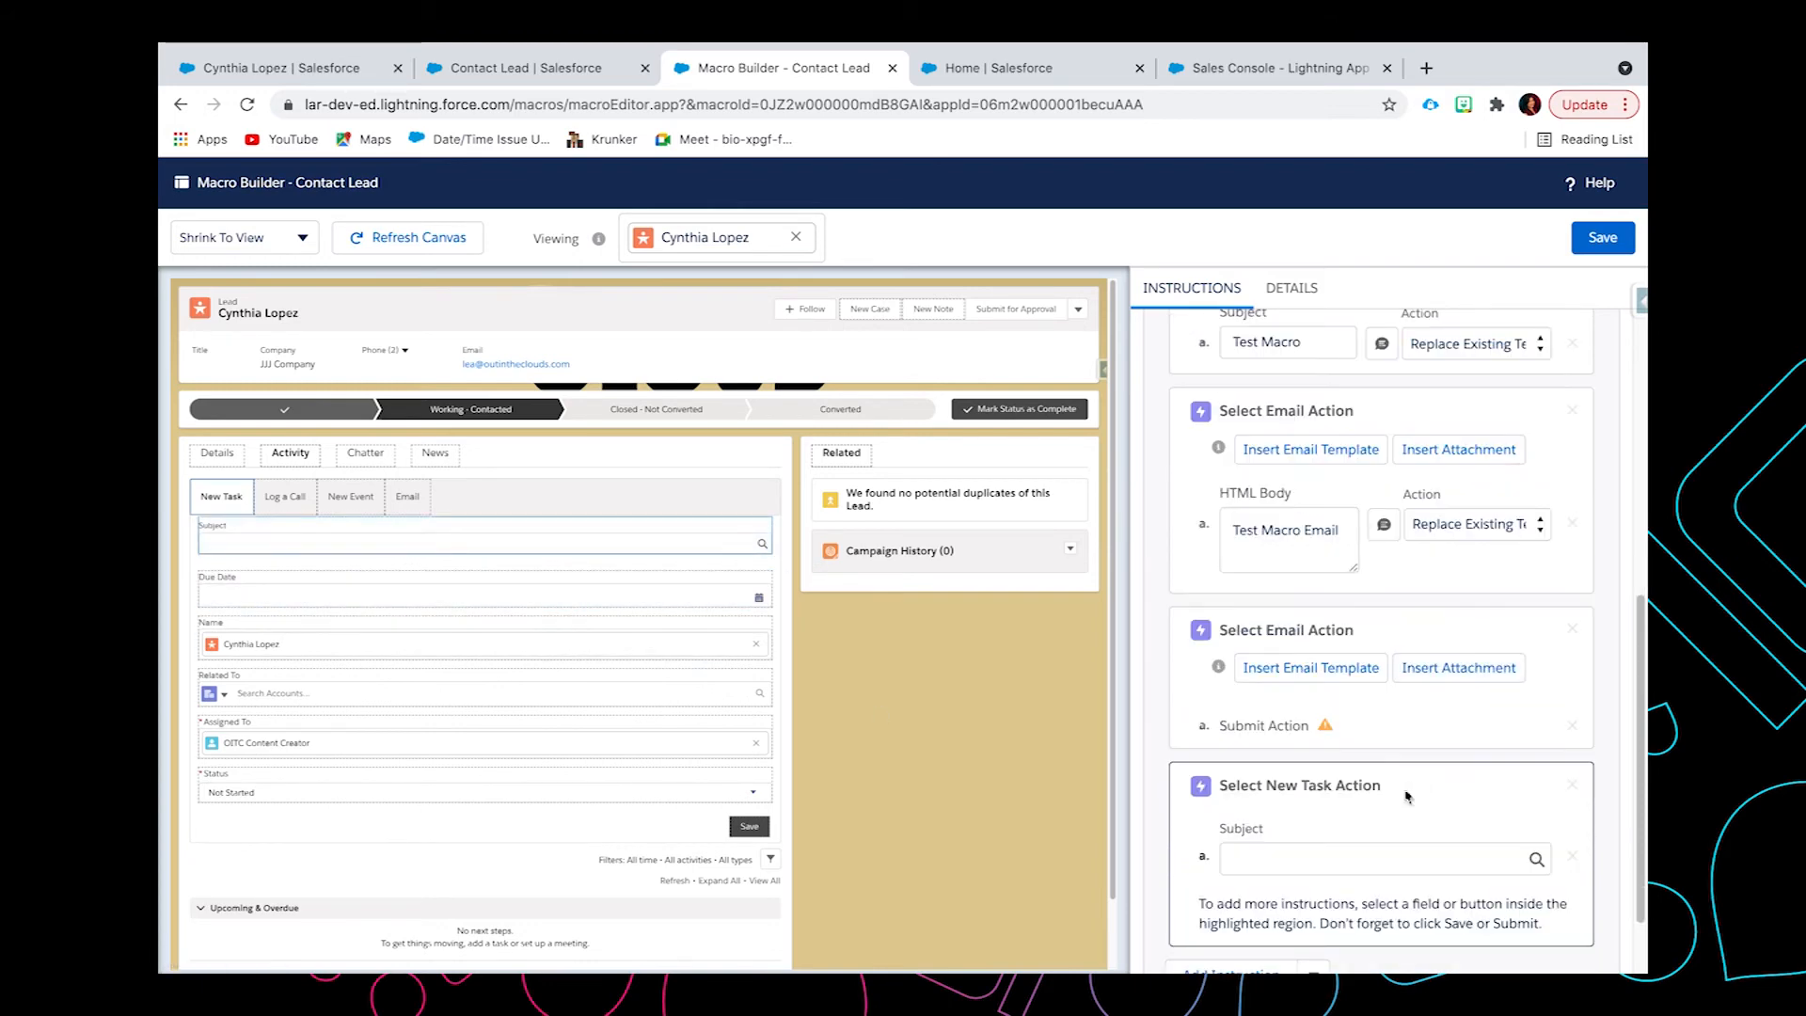
click(1314, 859)
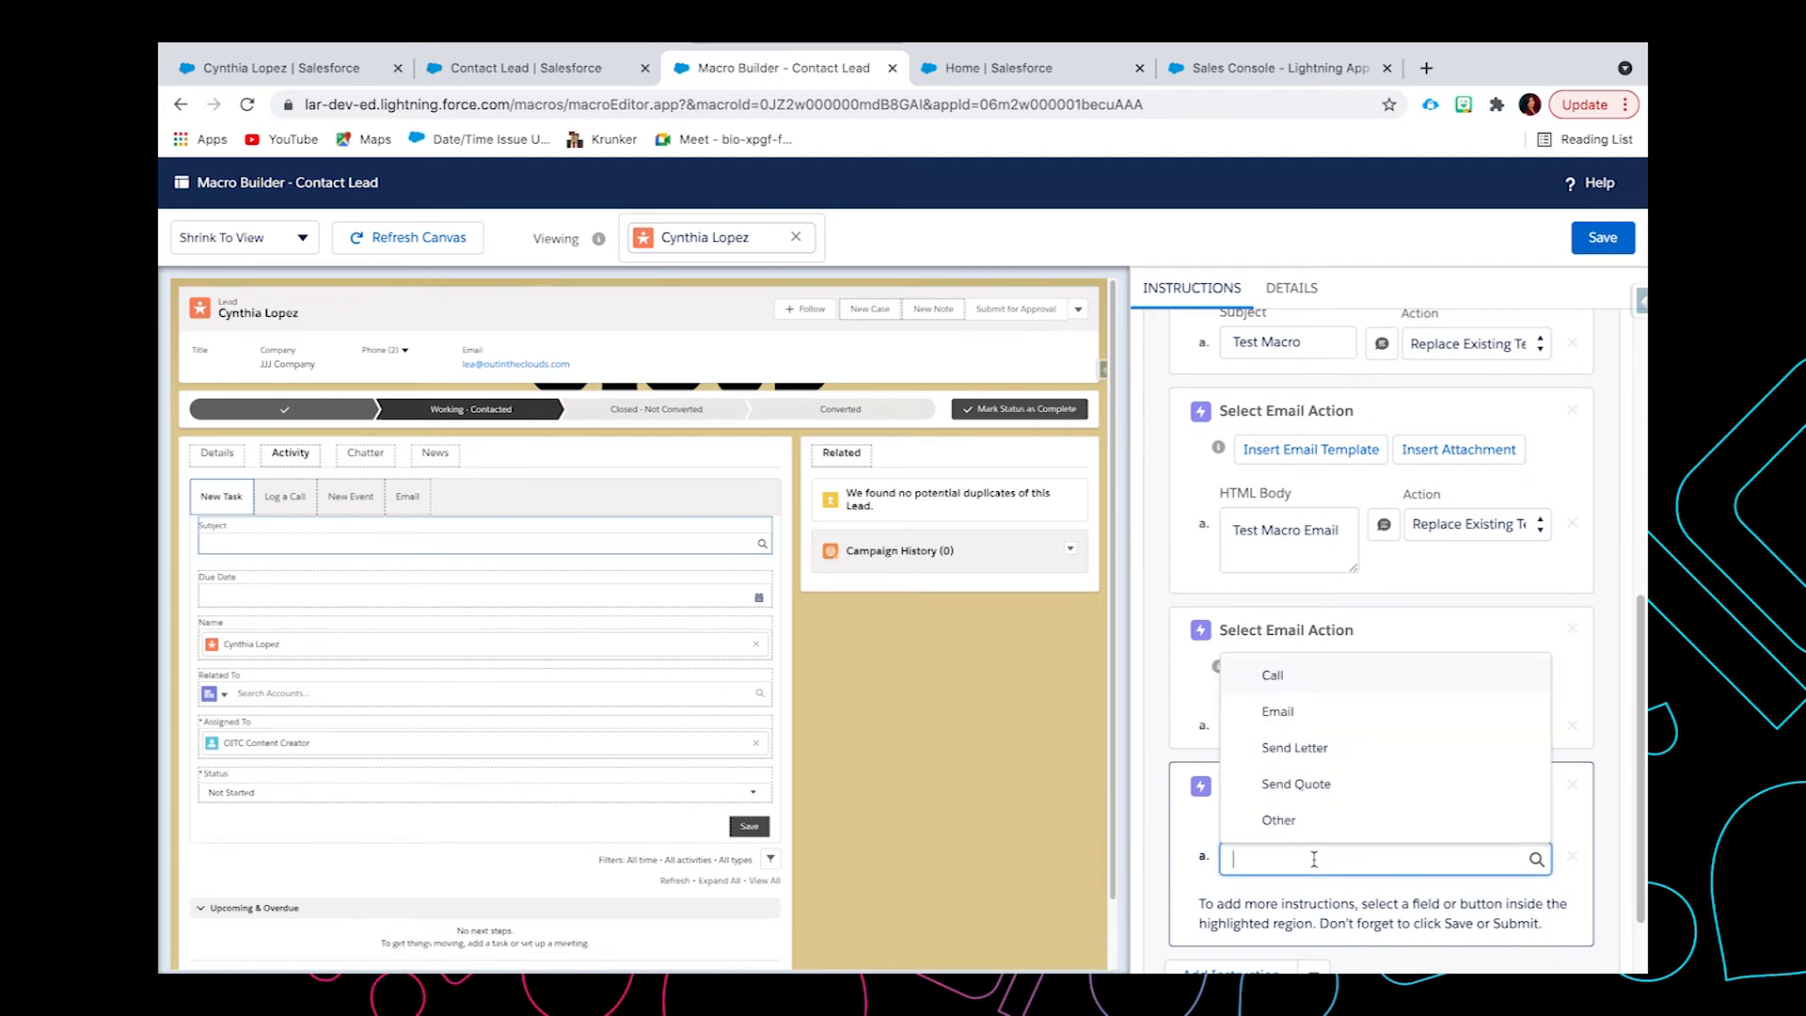
text(Test Task)
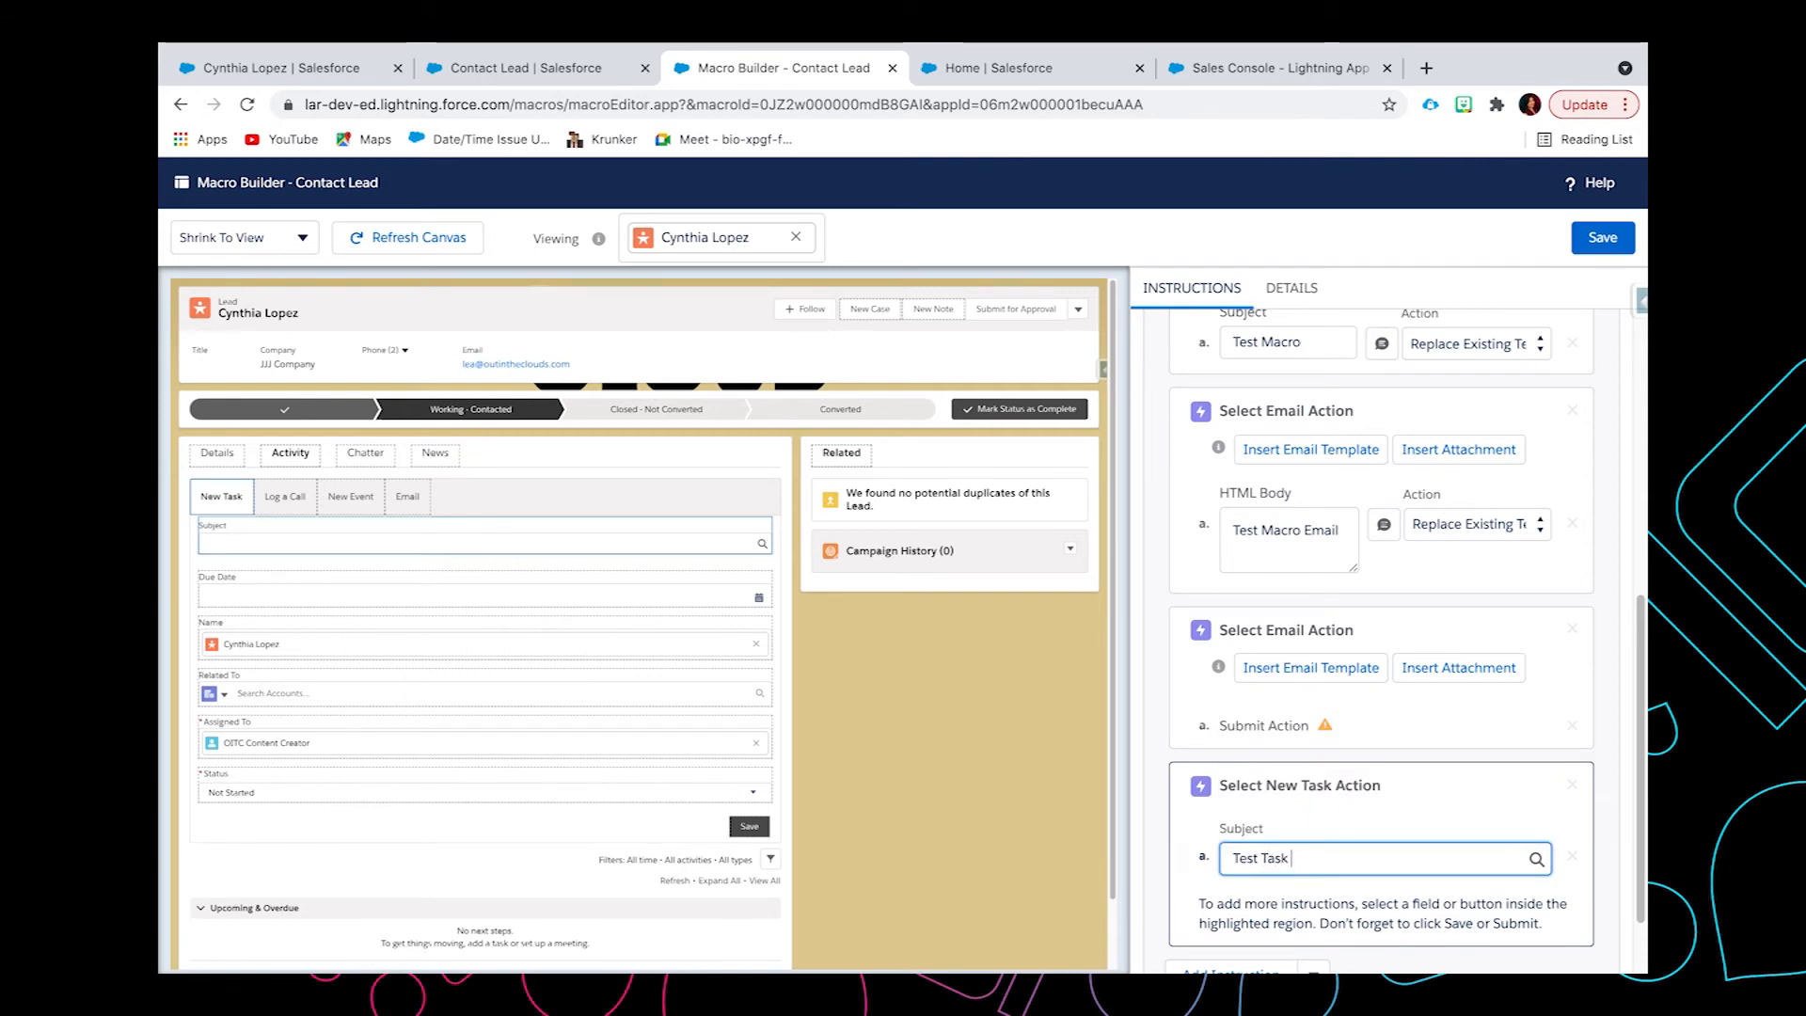
text( Record)
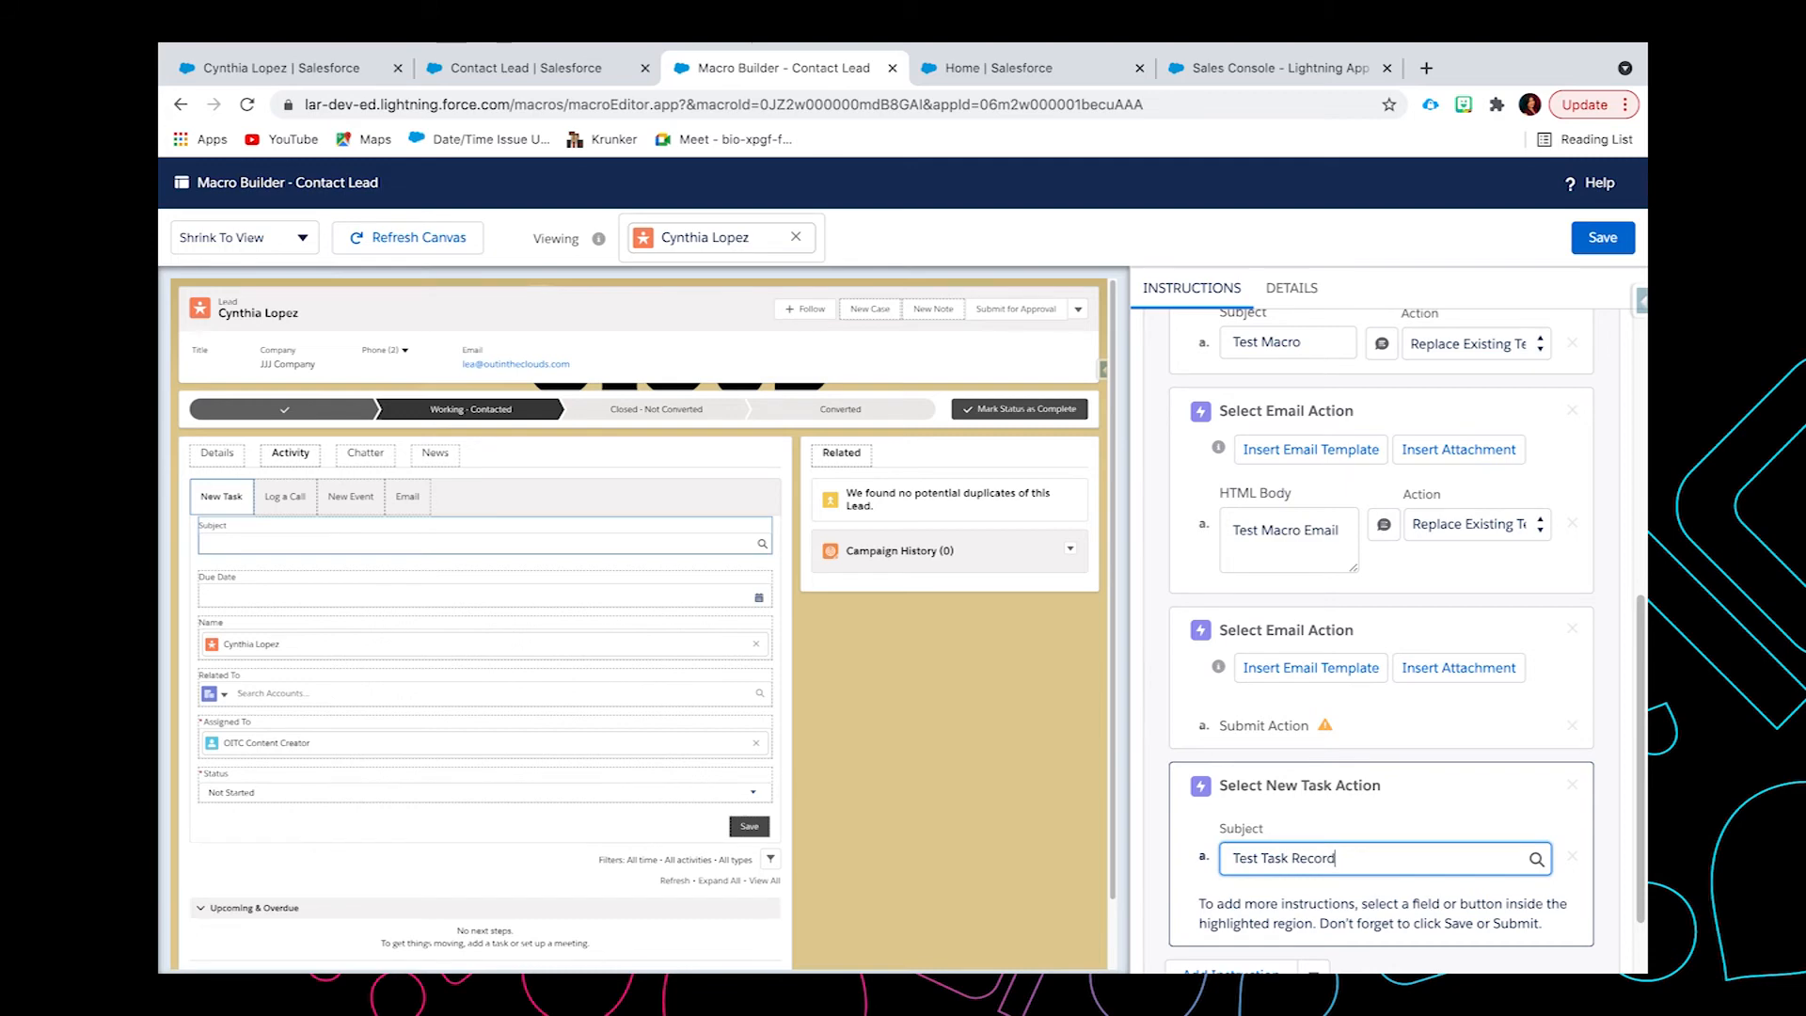
- Add a New Task instruction for the Due Date field with a relative date of 3 days from today
scroll(1383, 658, down, 1)
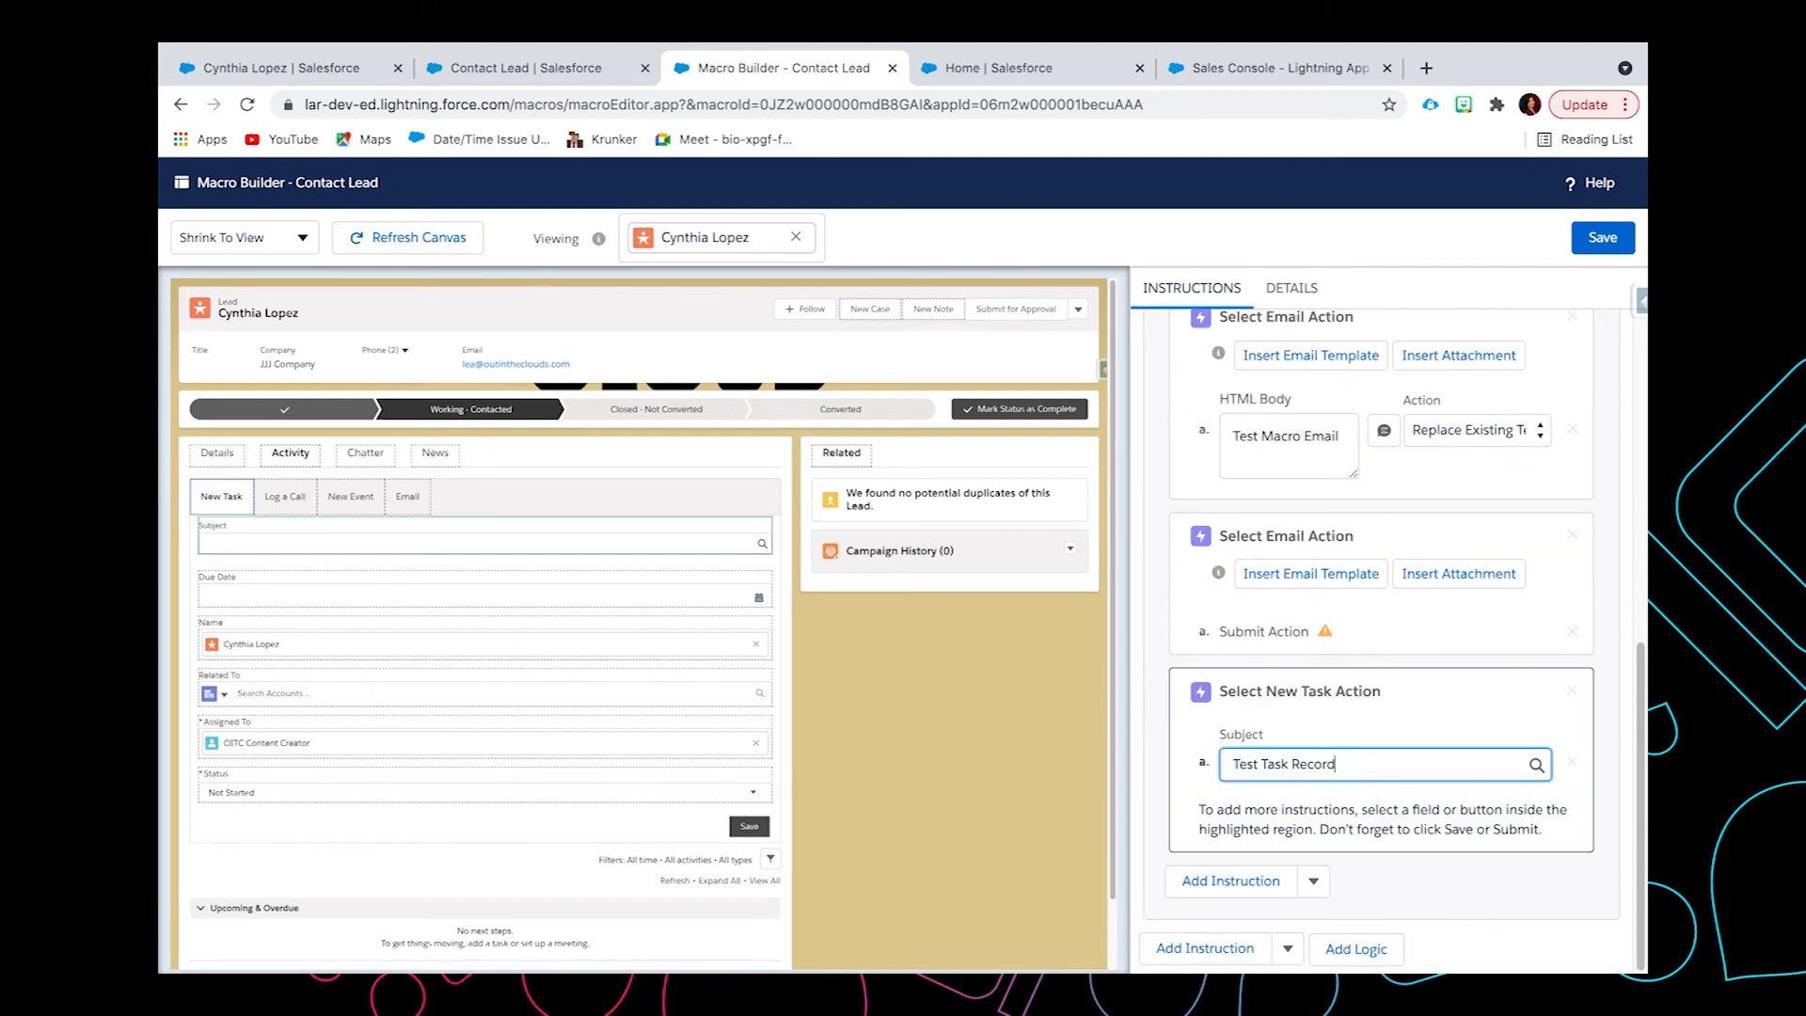
click(1232, 881)
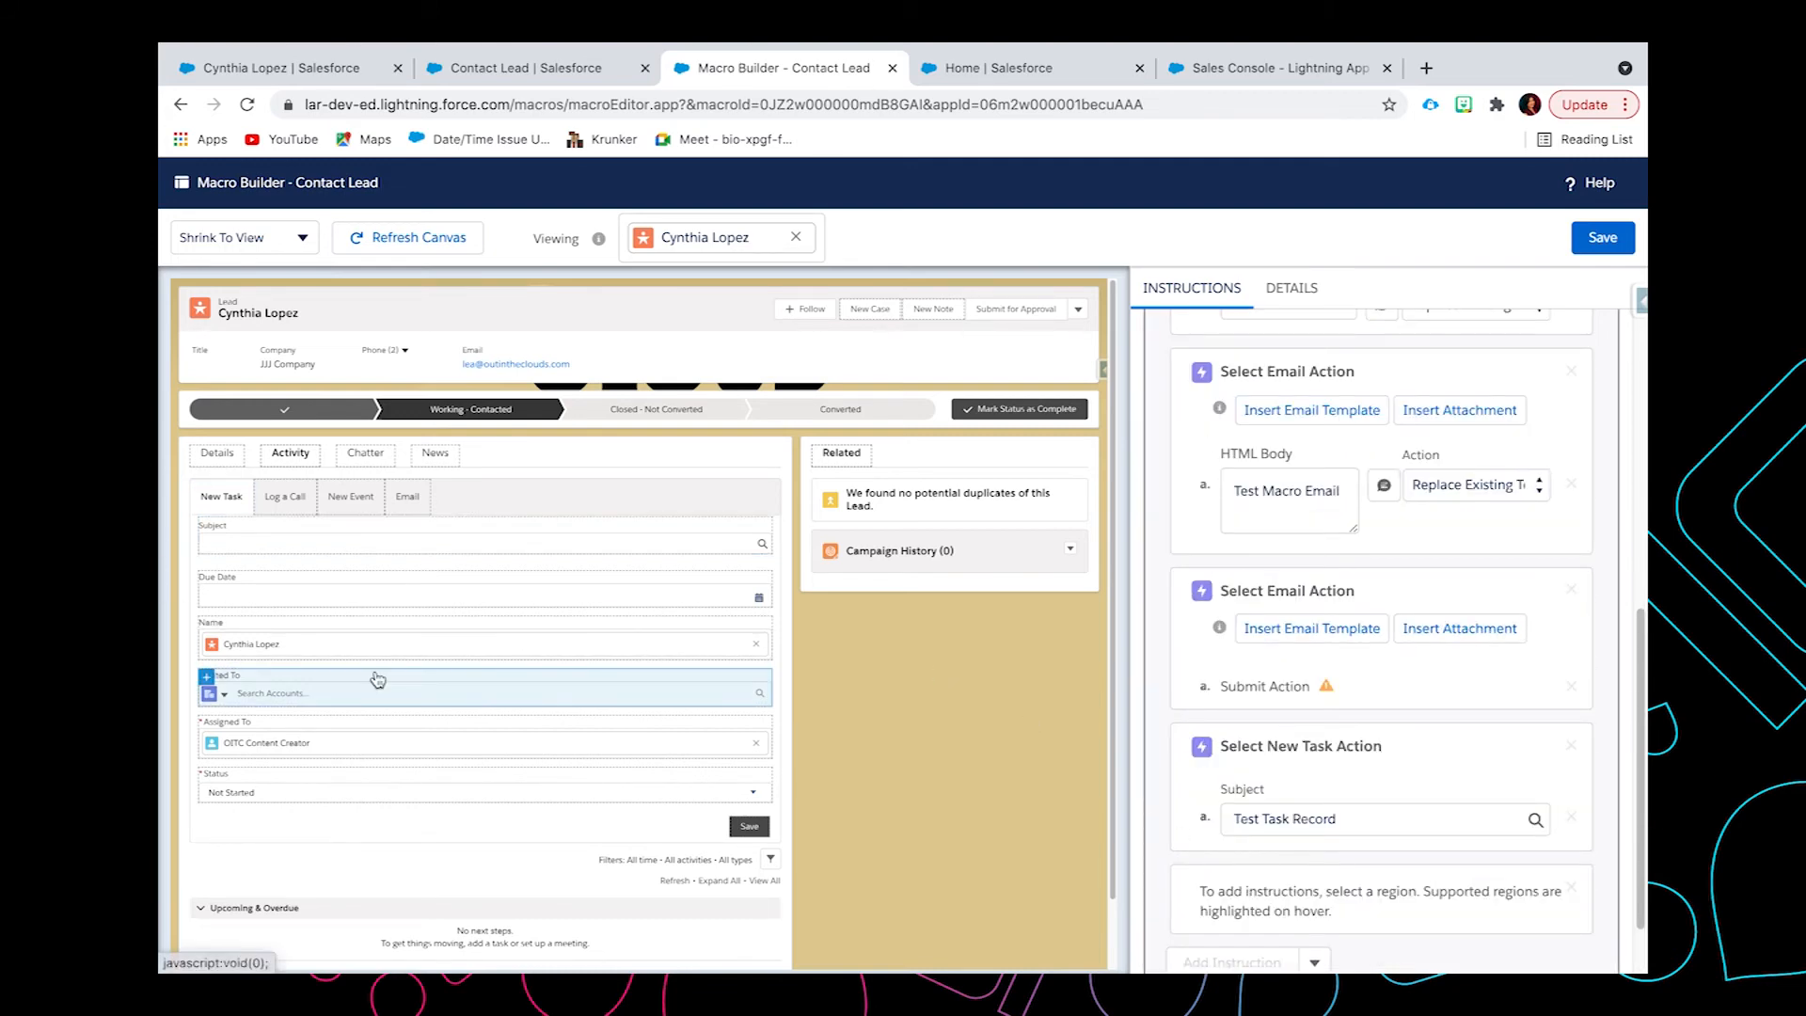
click(347, 600)
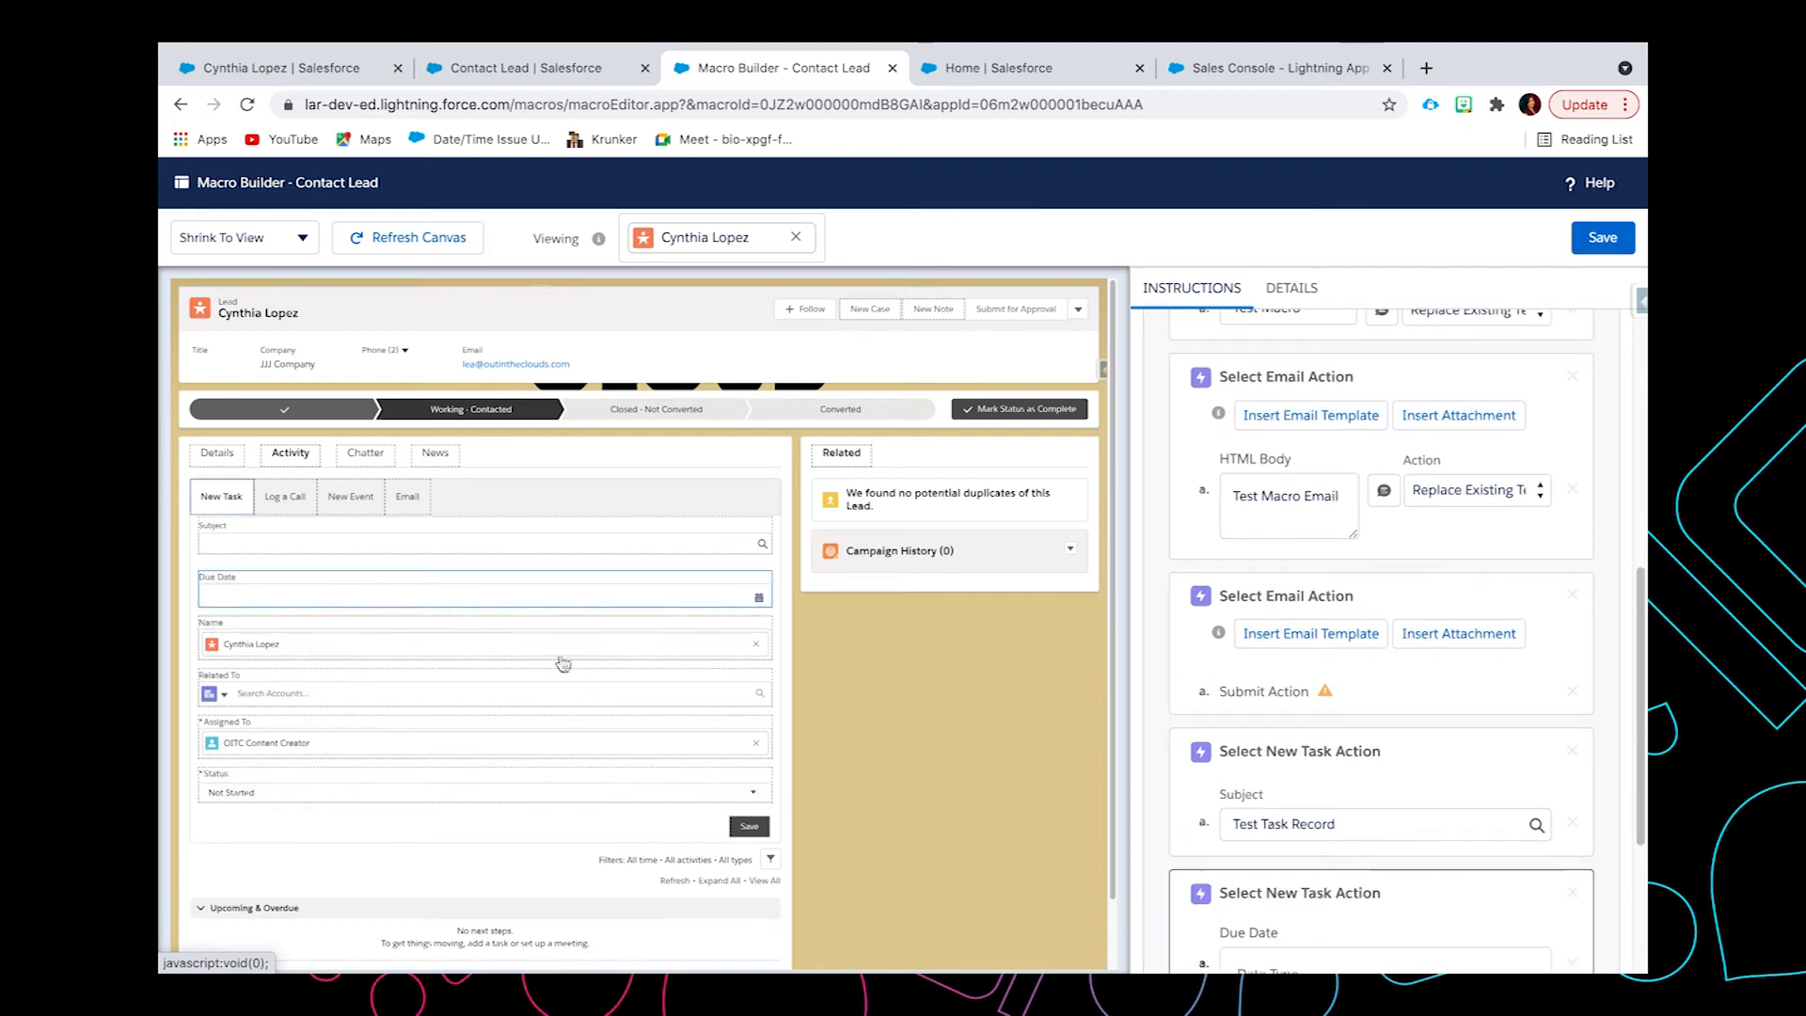
scroll(1350, 753, down, 3)
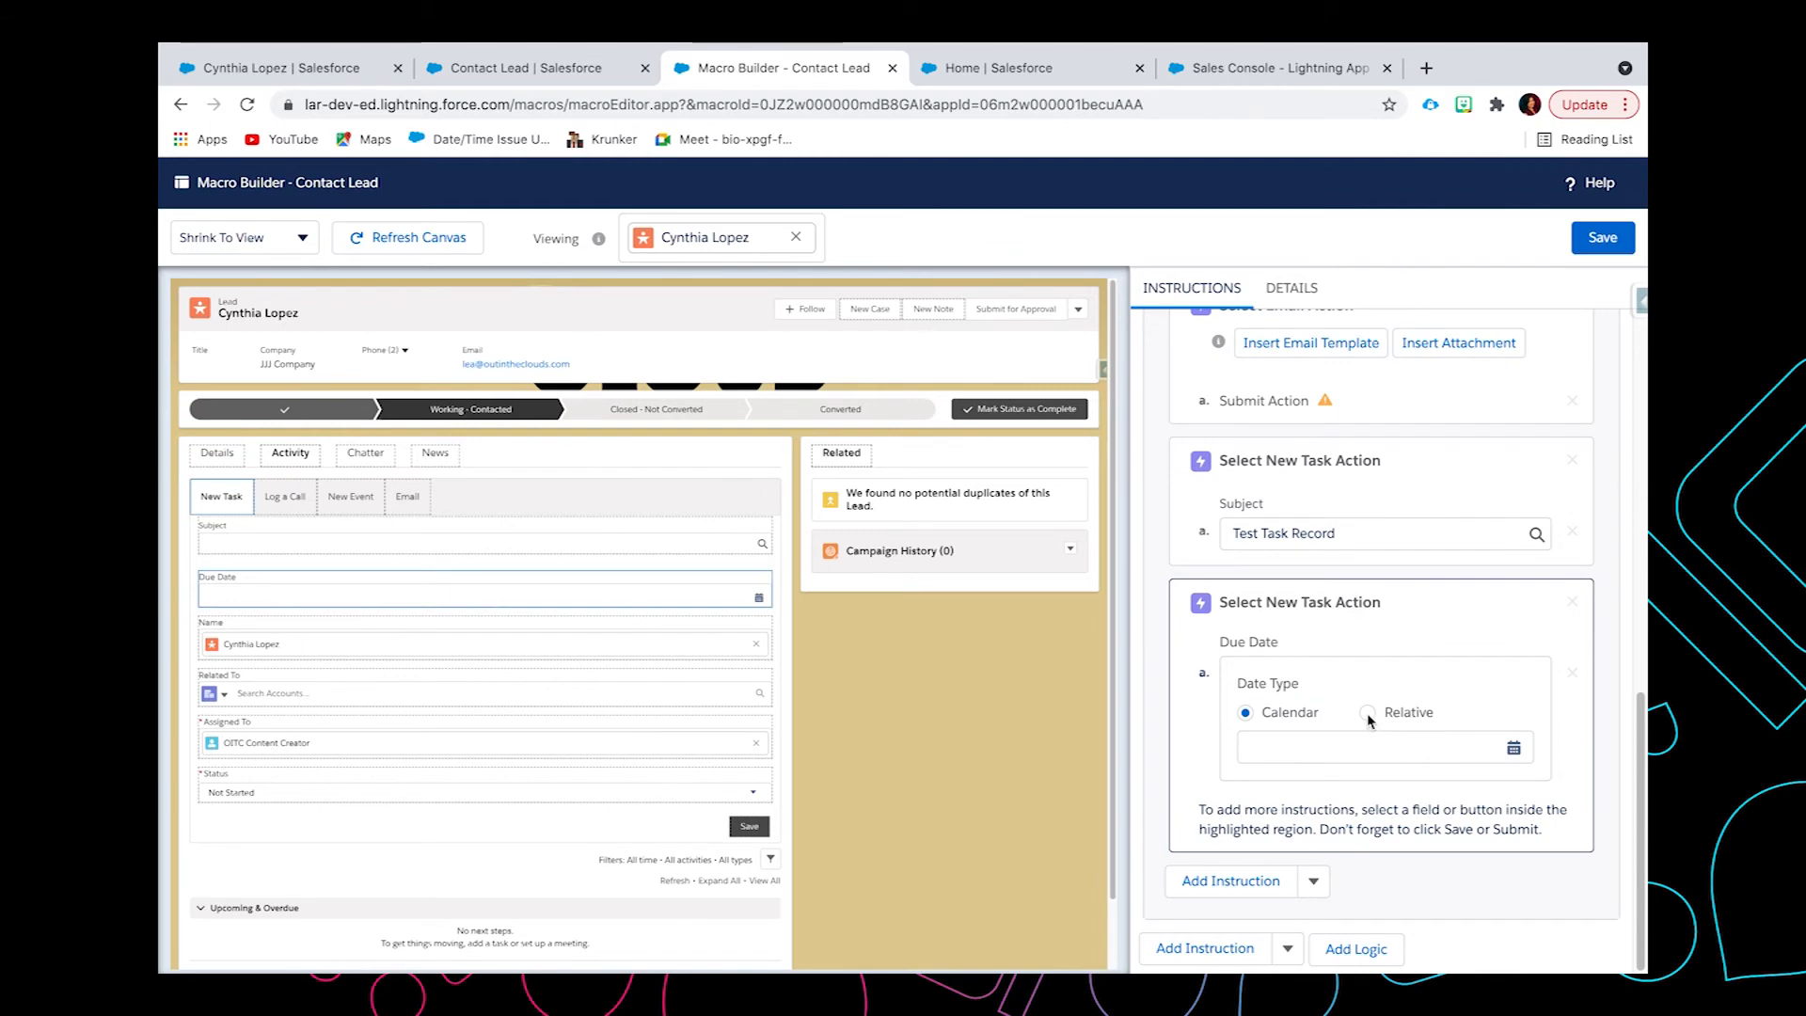
click(1366, 714)
click(1266, 770)
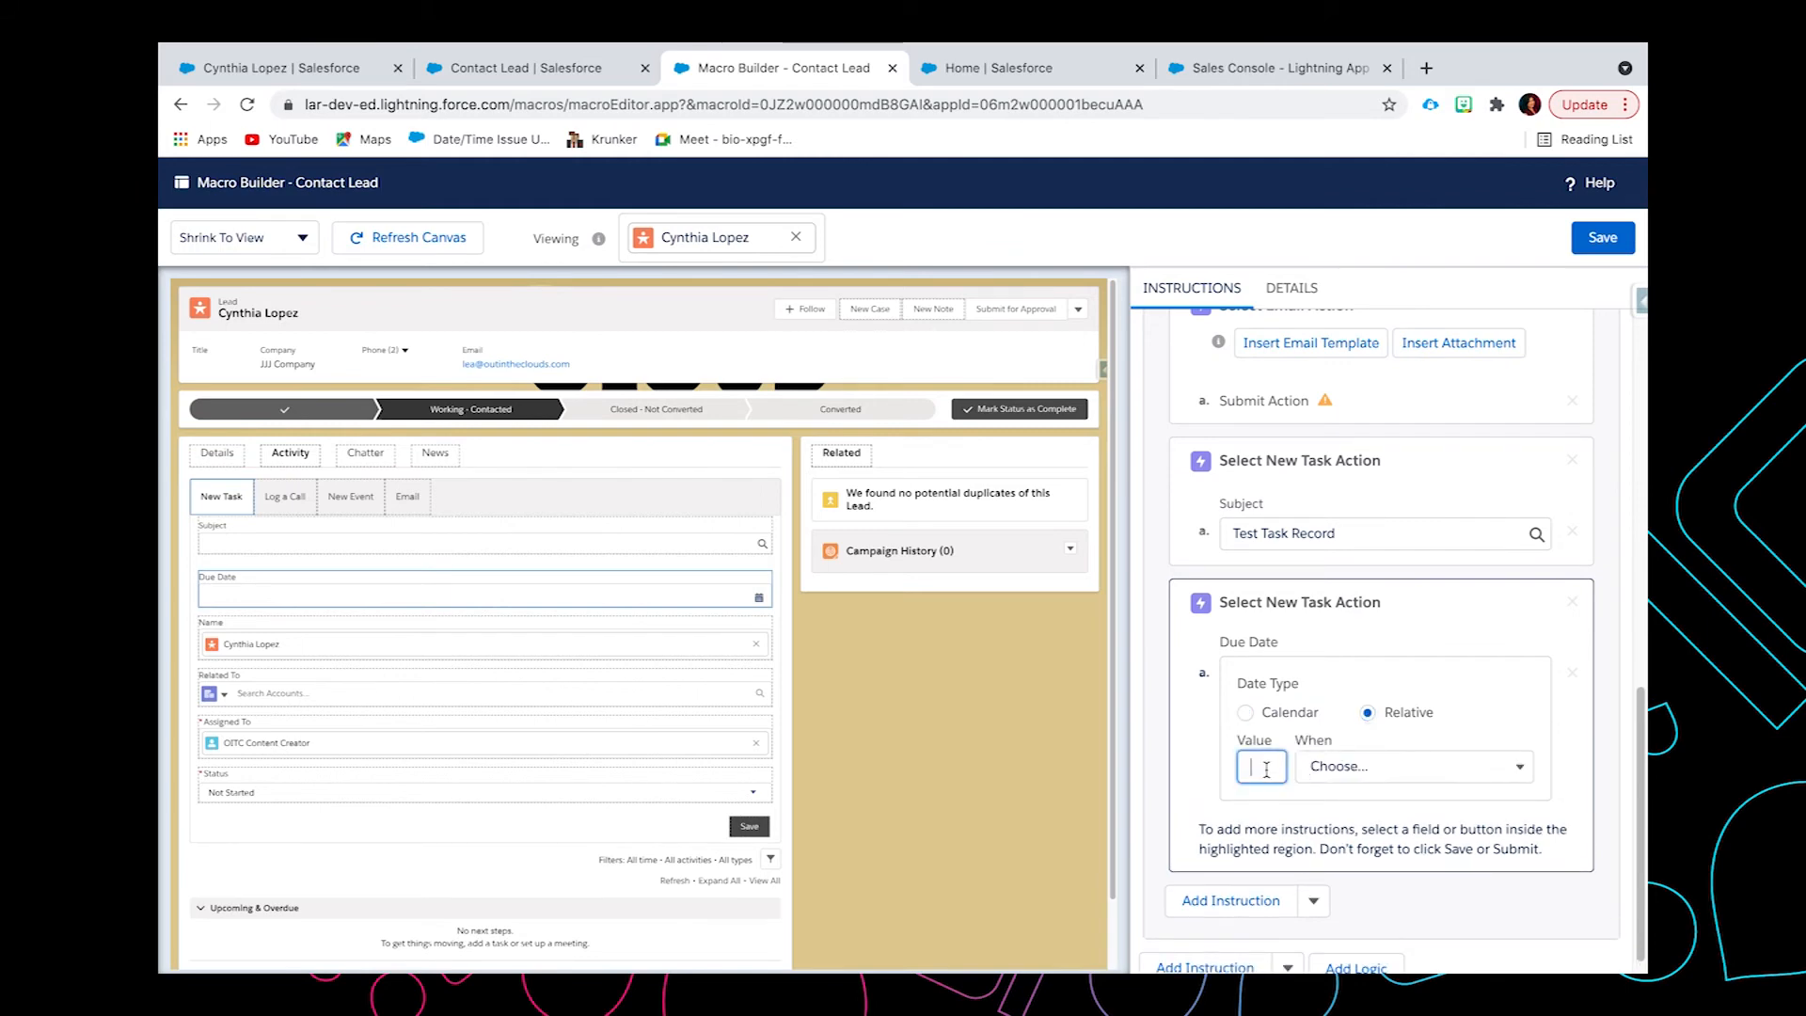
text(3)
click(1355, 777)
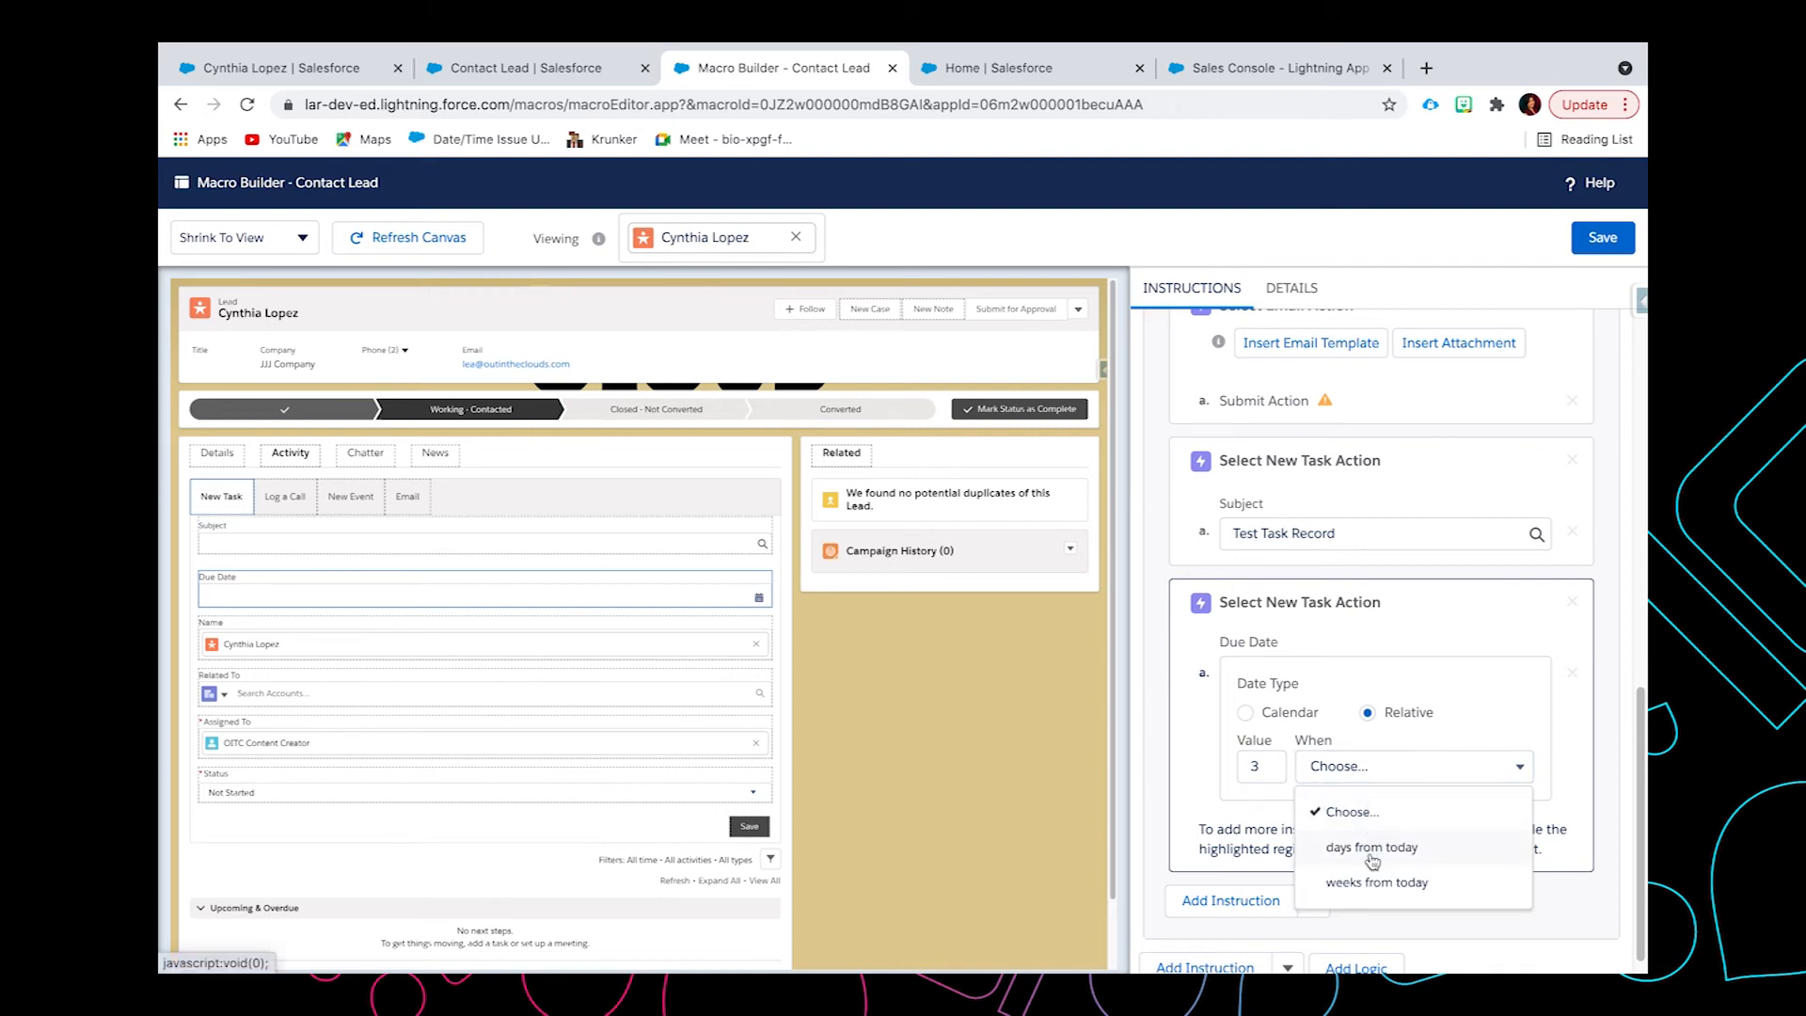
click(1373, 847)
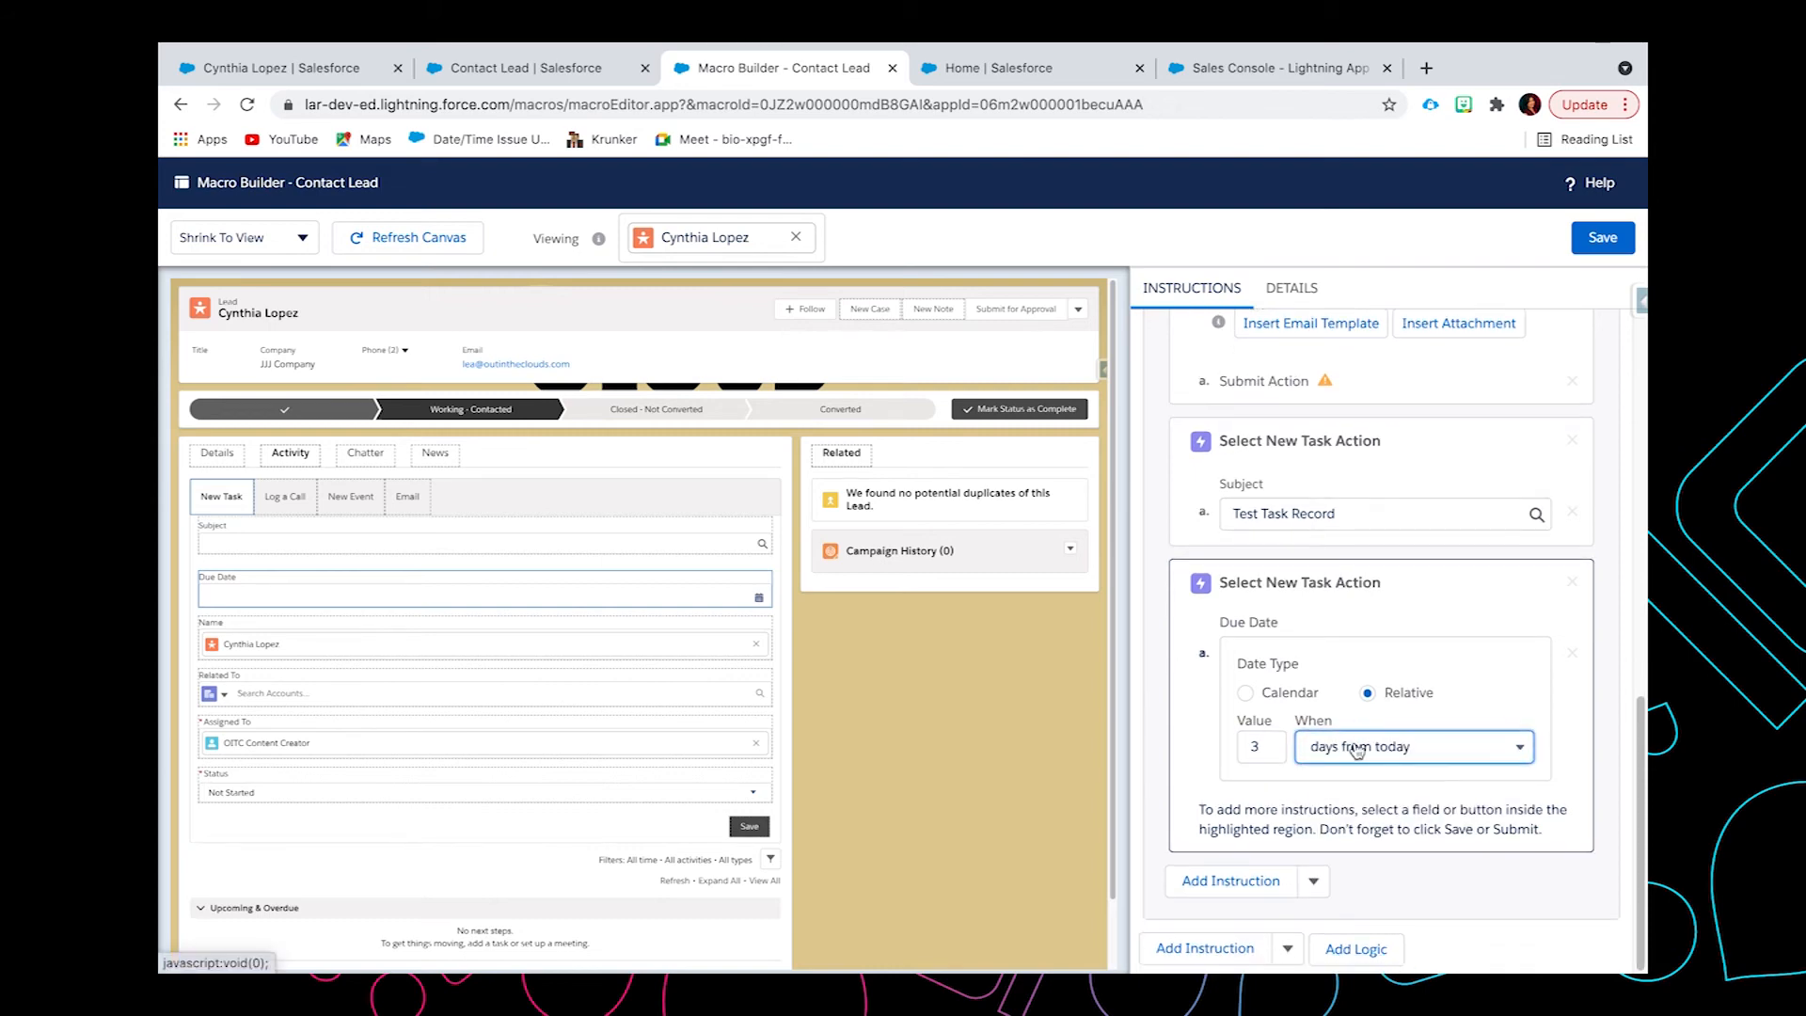
- Add a New Task instruction for the Status field and set the status to In Progress
click(1247, 878)
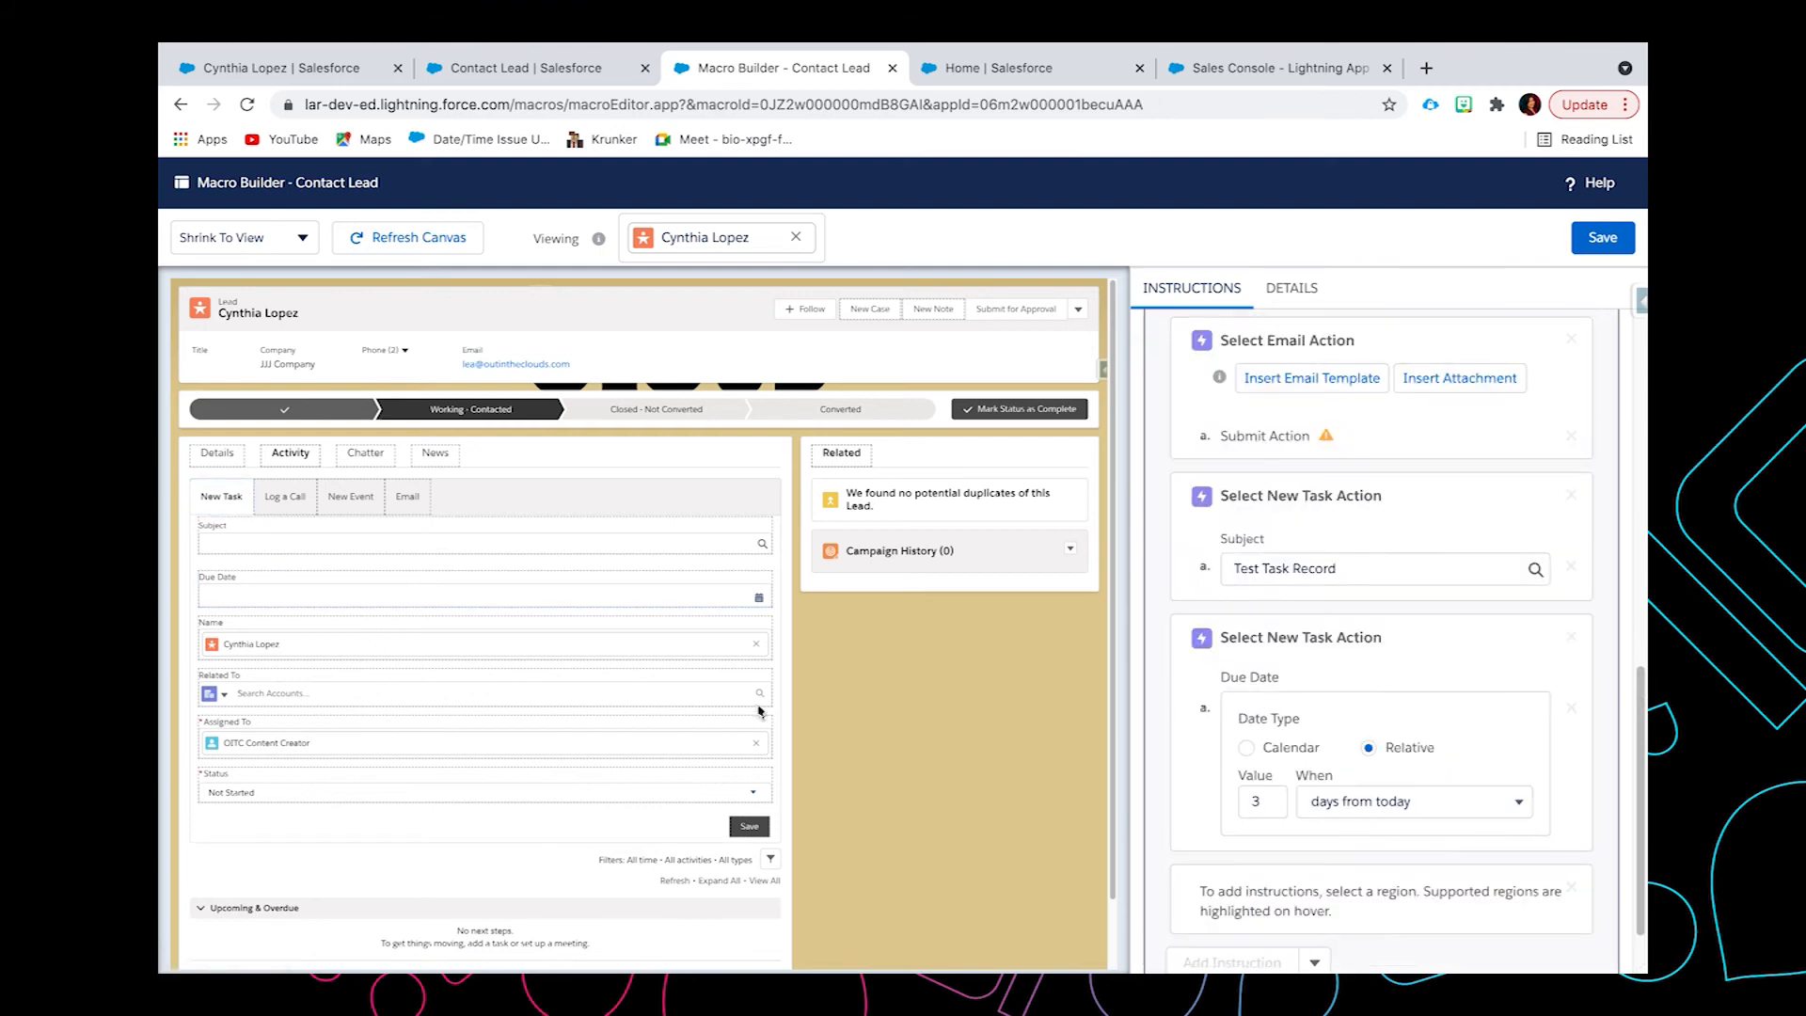
click(330, 799)
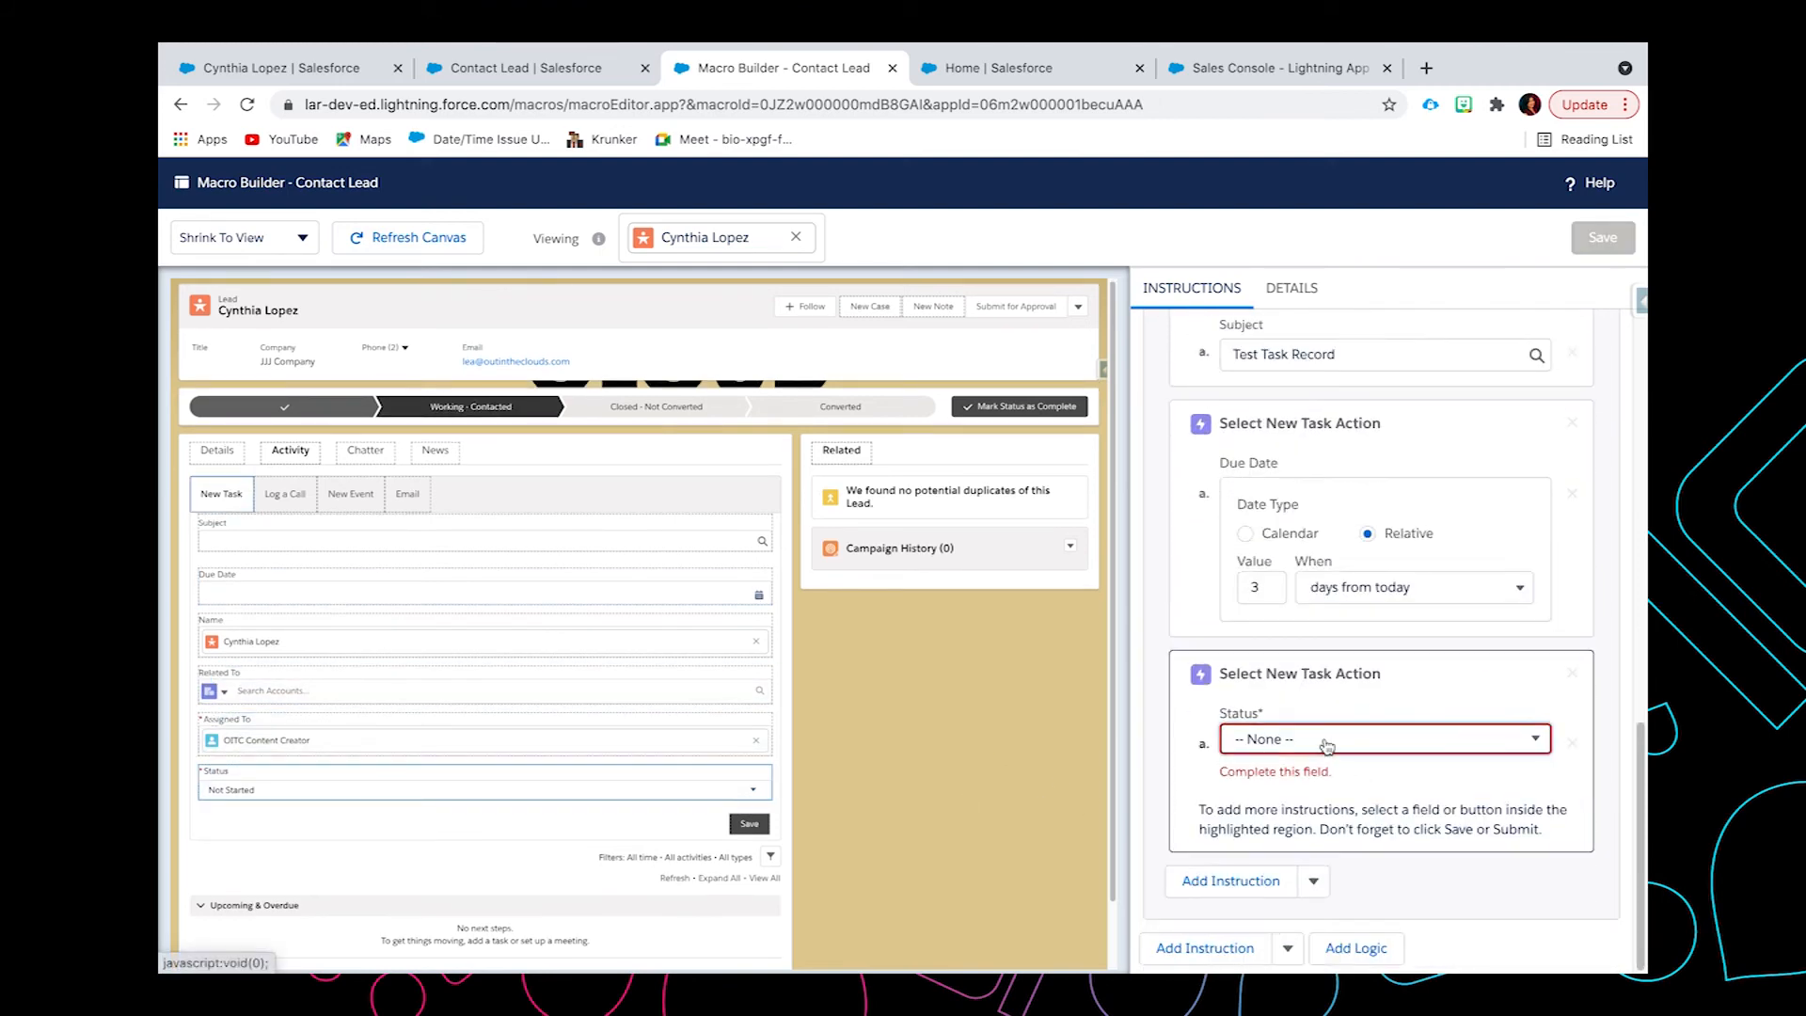
click(1321, 742)
click(1315, 591)
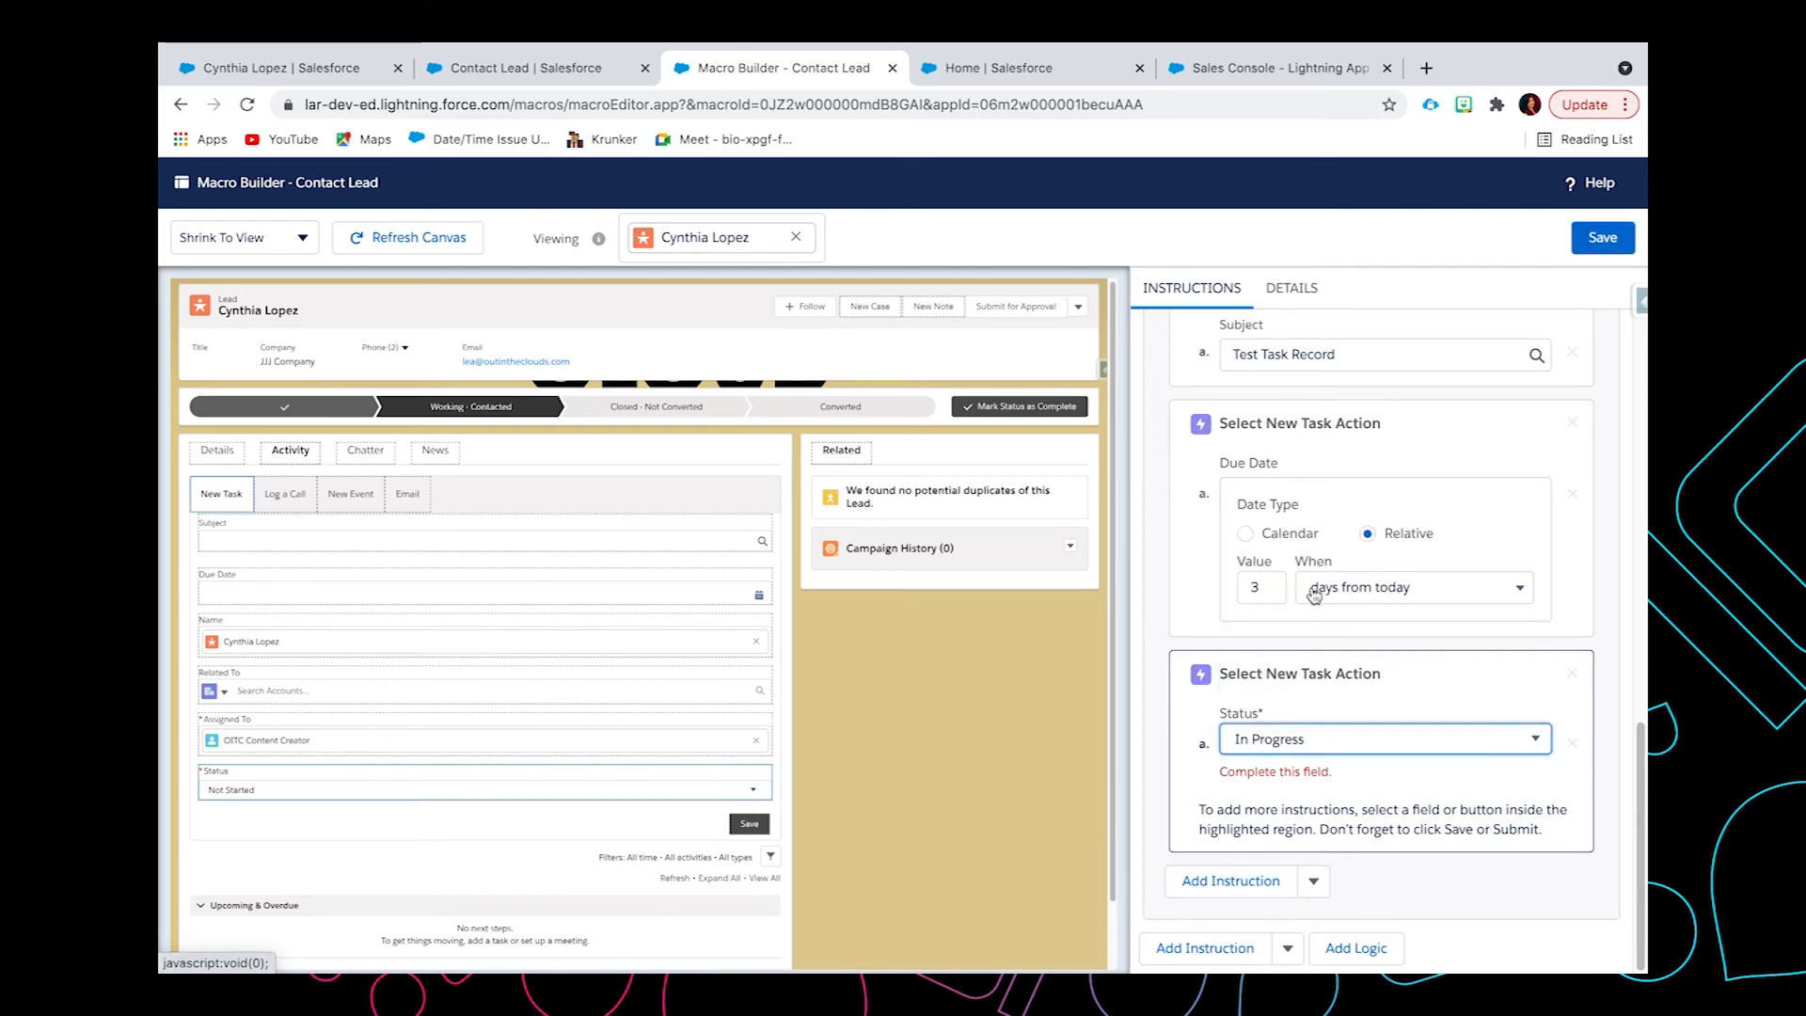
- Add the submit action that saves the new task, and save the Contact Lead macro
click(749, 823)
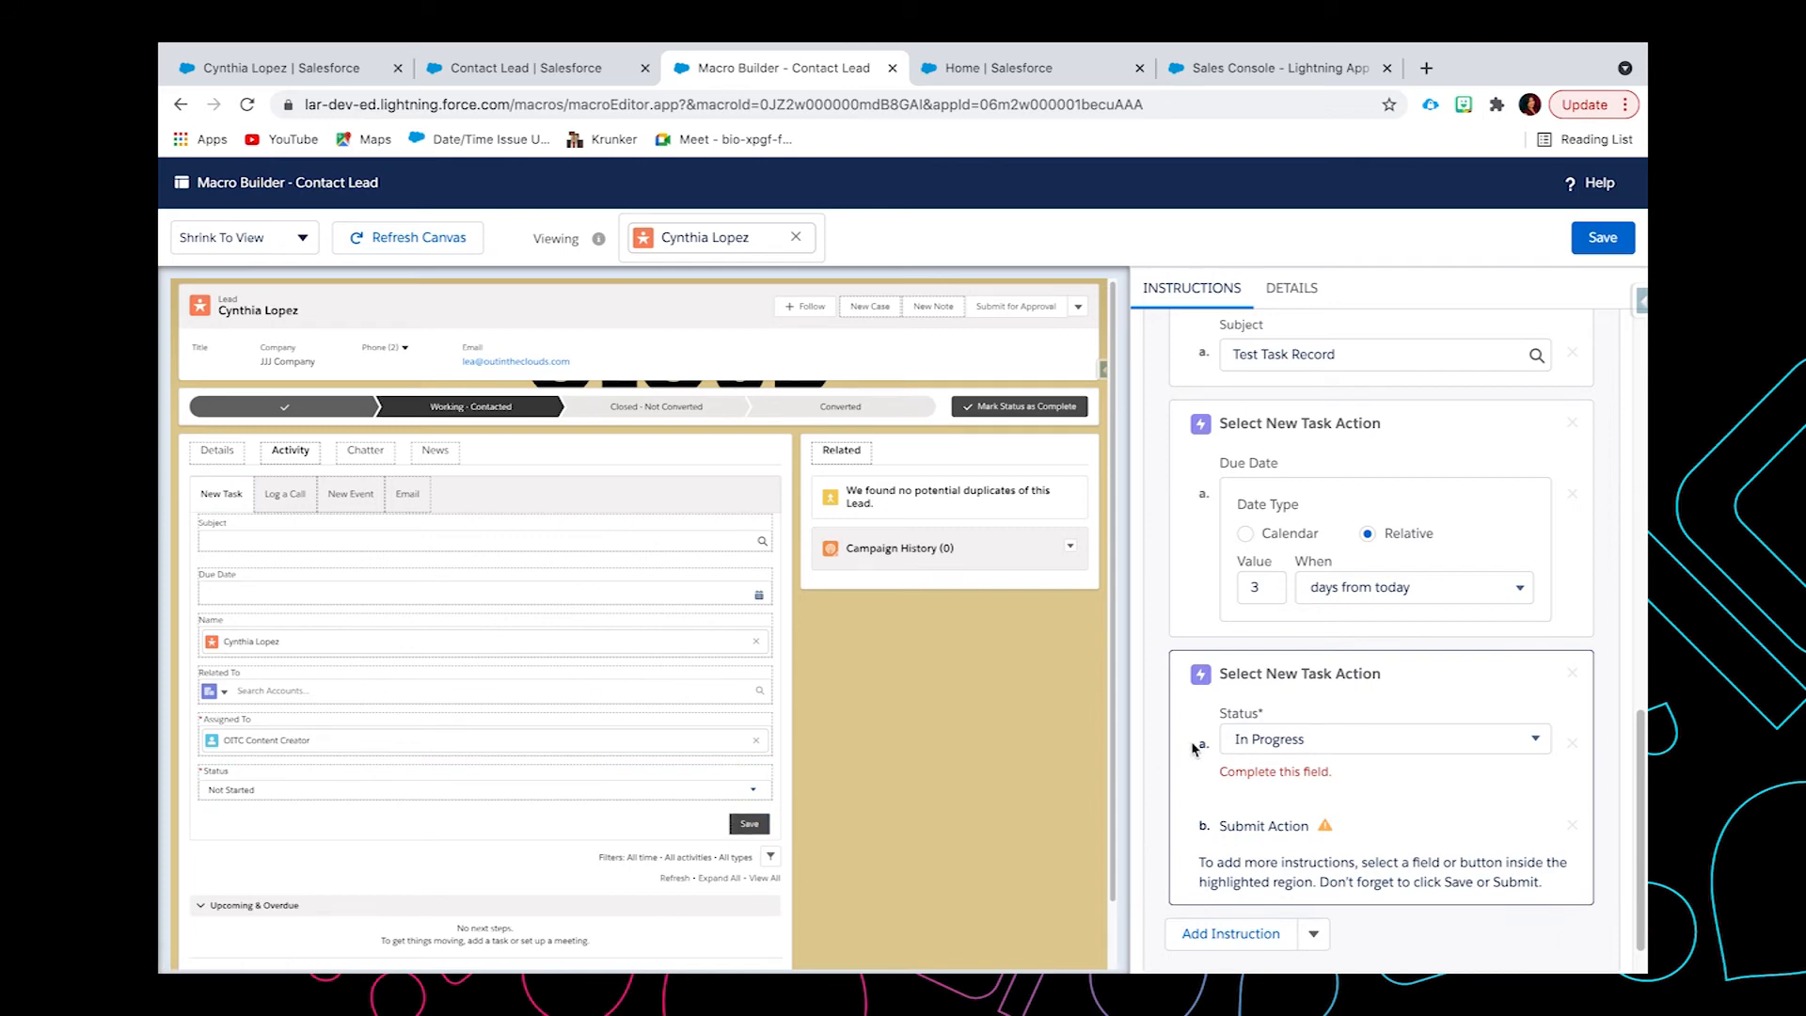
scroll(1187, 743, down, 1)
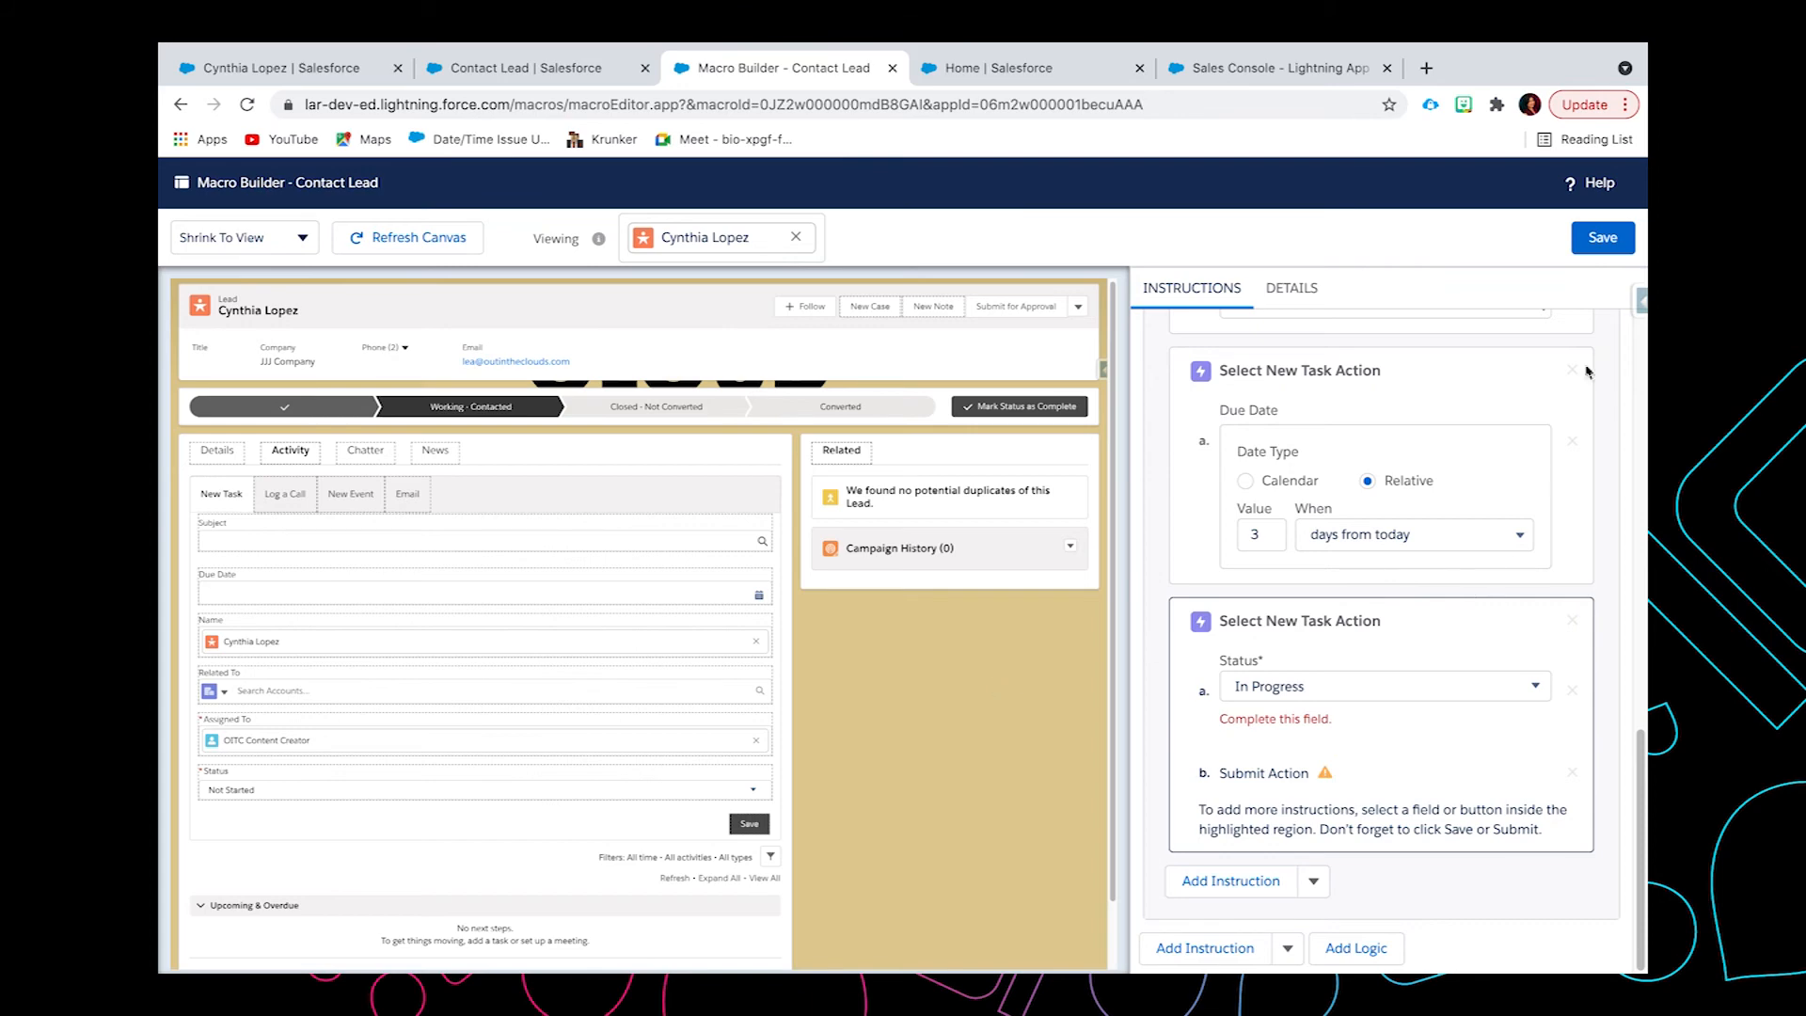
click(1602, 239)
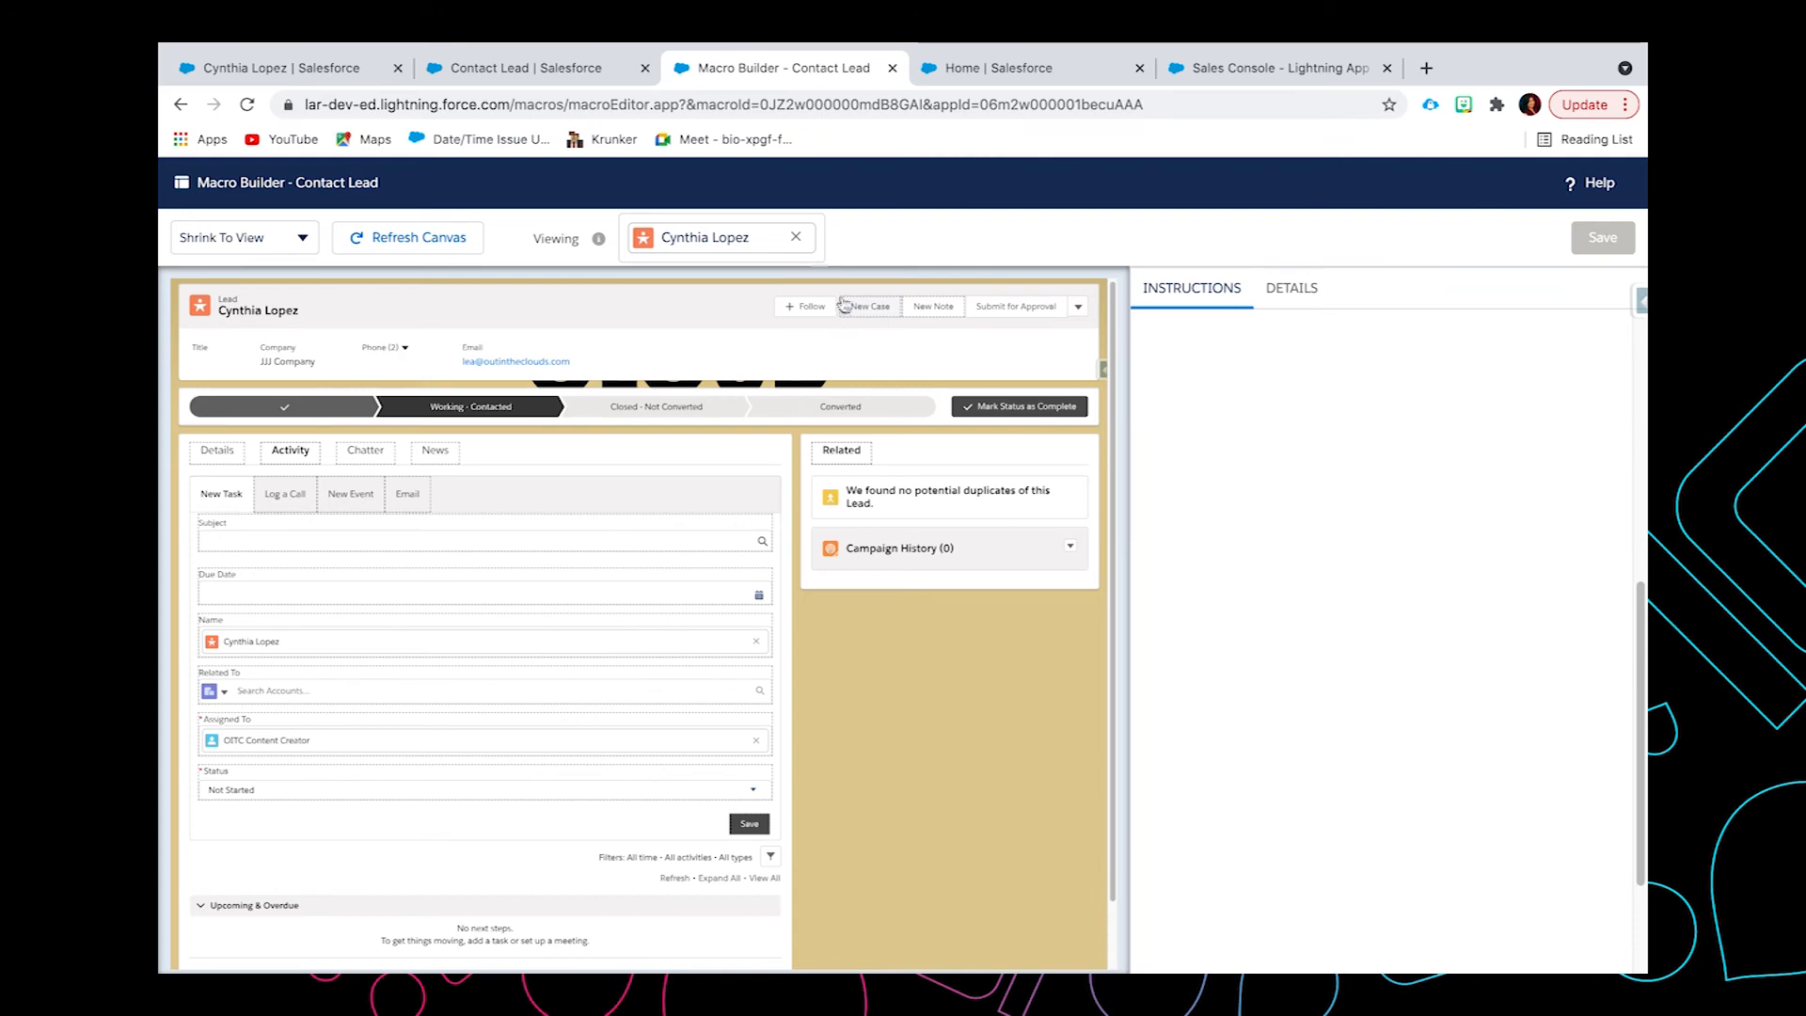
- Return to the lead record in the Sales Console, reload it and check its status in the record details
click(335, 66)
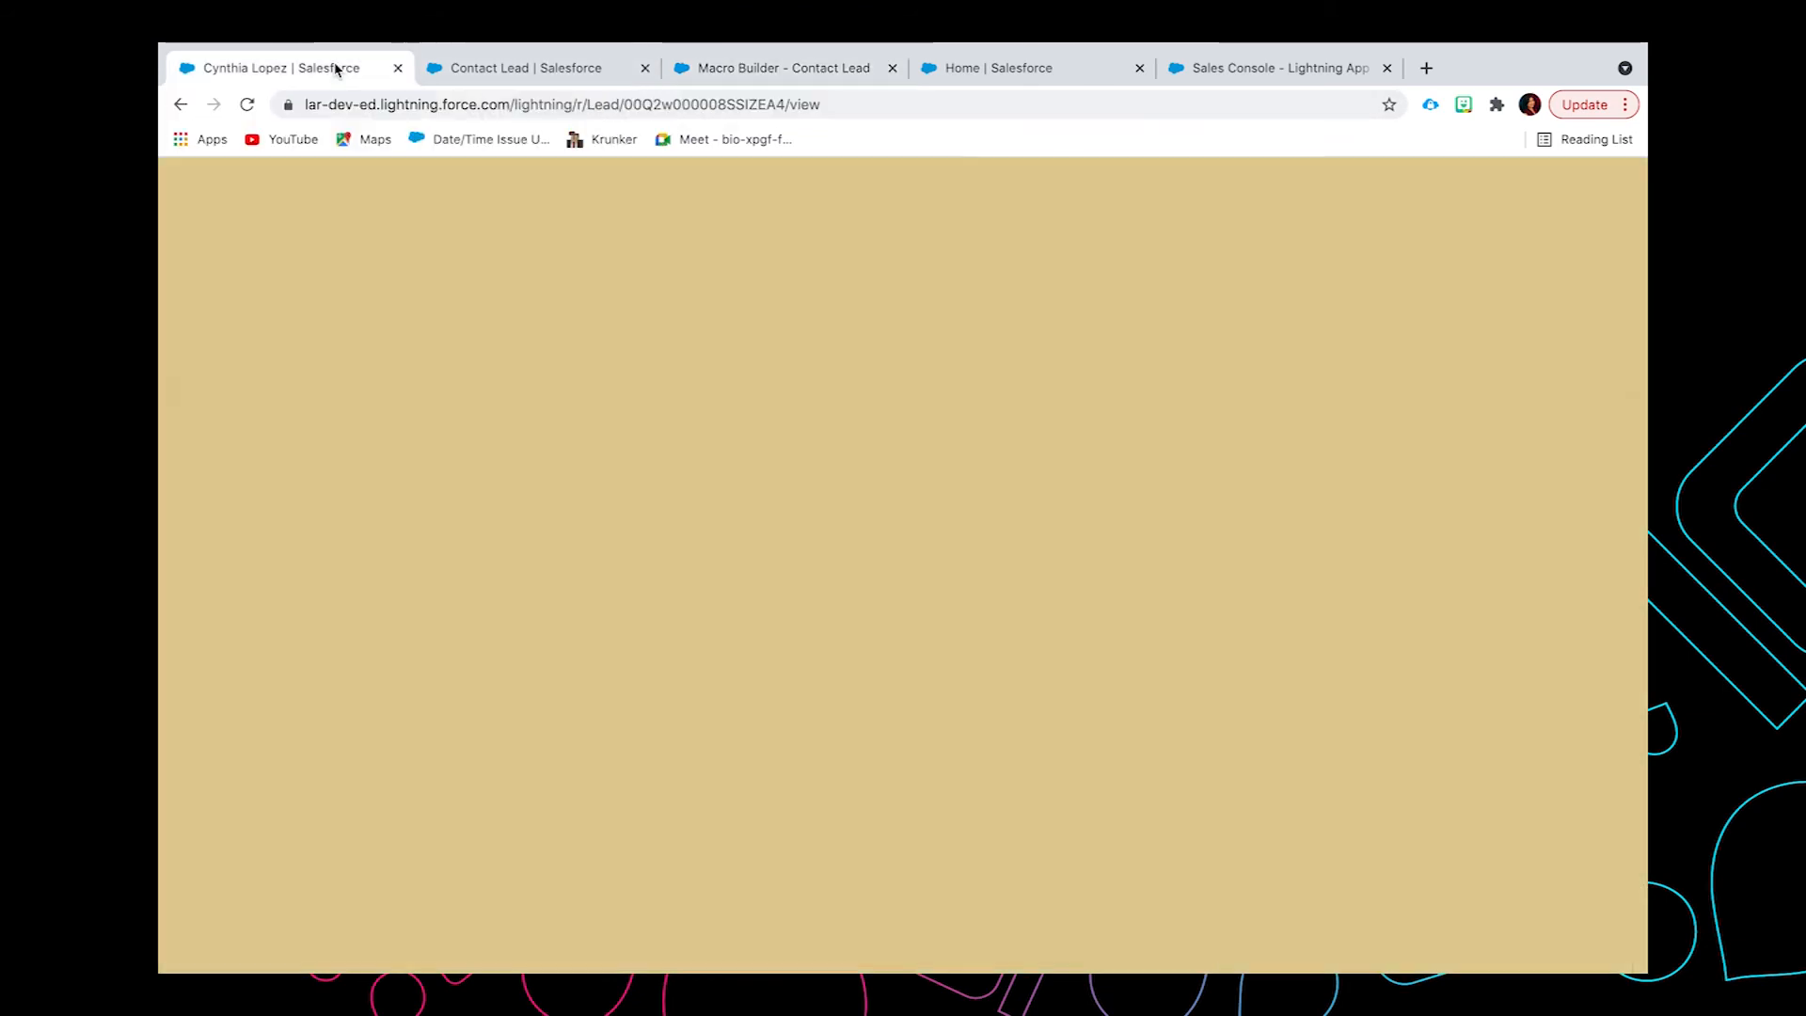
click(248, 106)
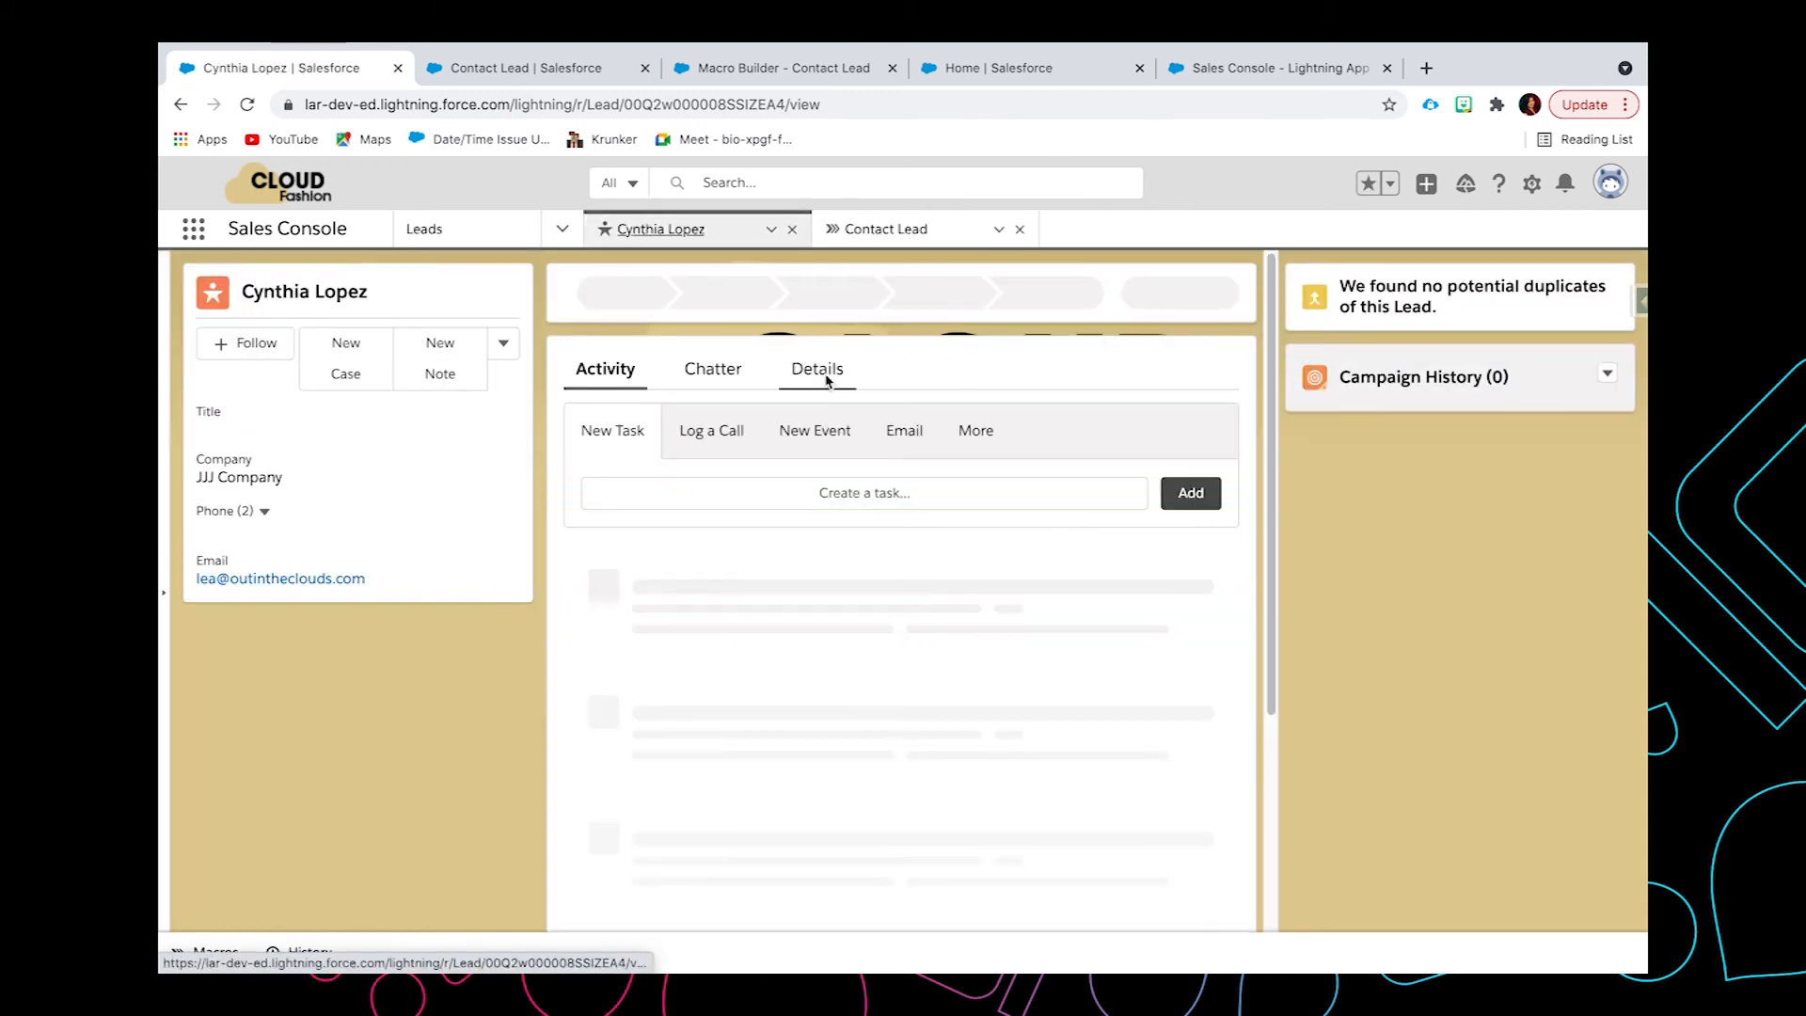
click(817, 420)
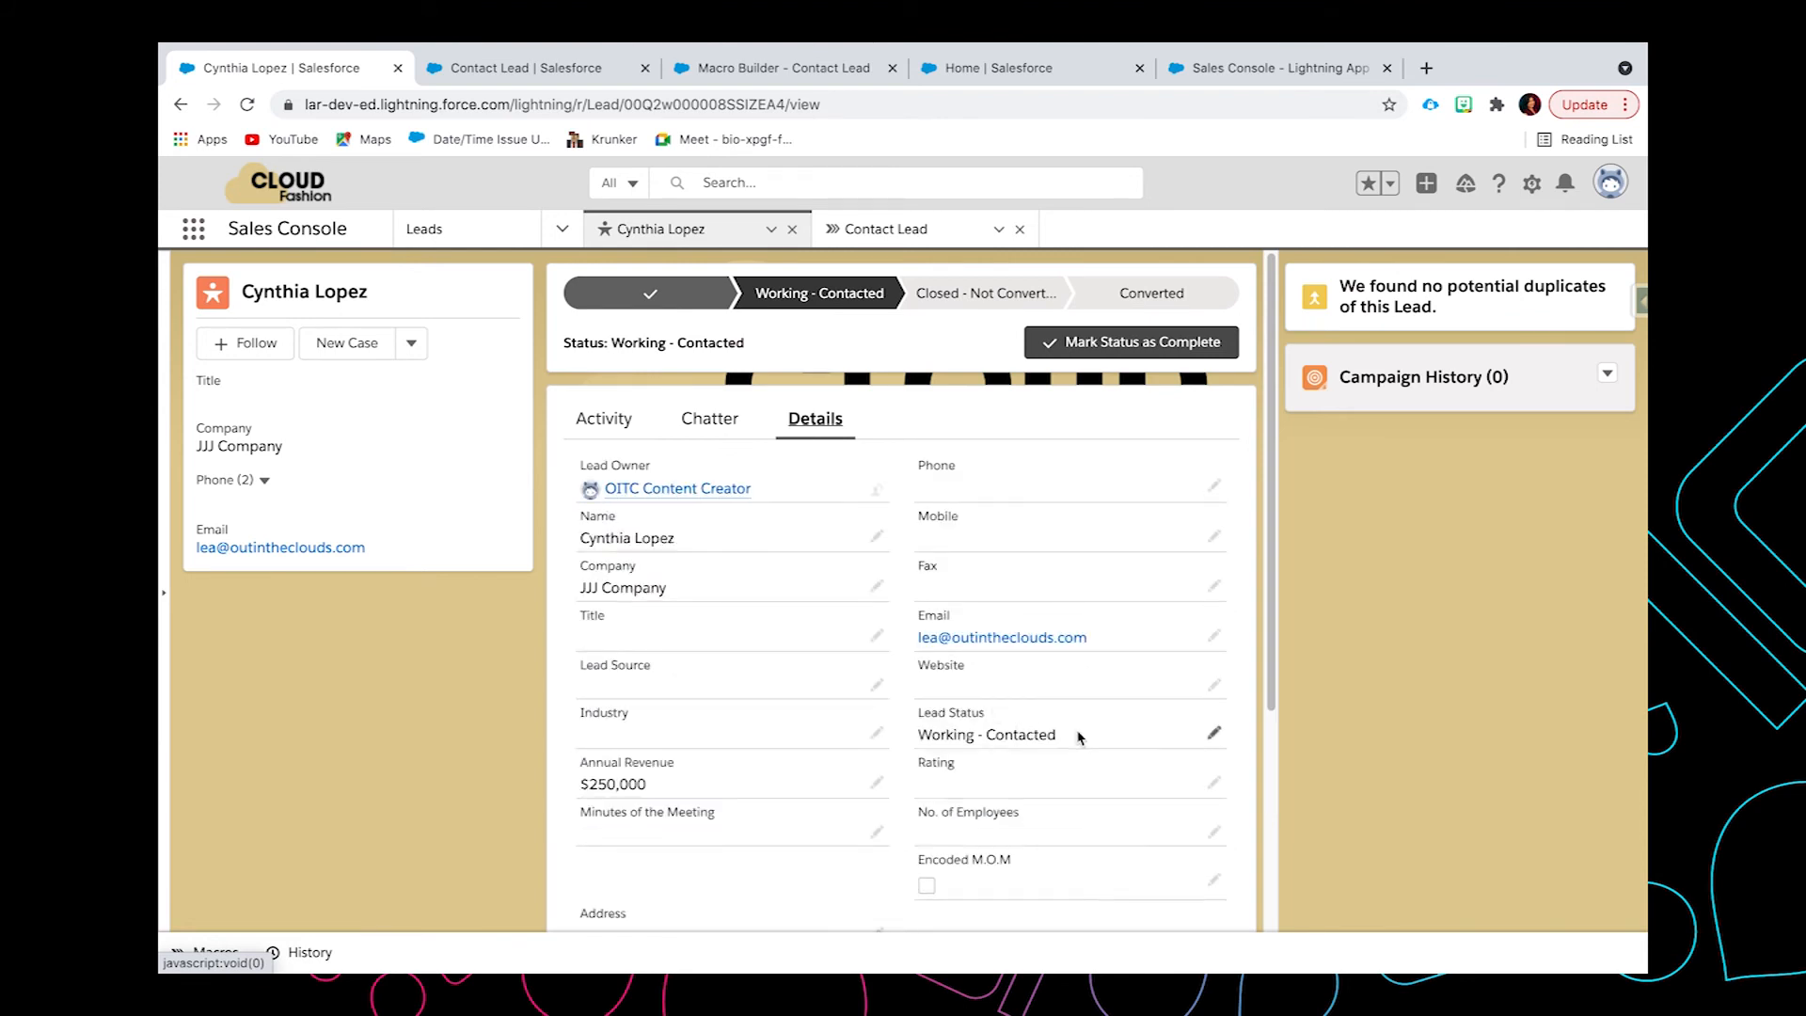
- Run the Contact Lead macro on the open lead from the Macros utility and follow its progress
click(209, 953)
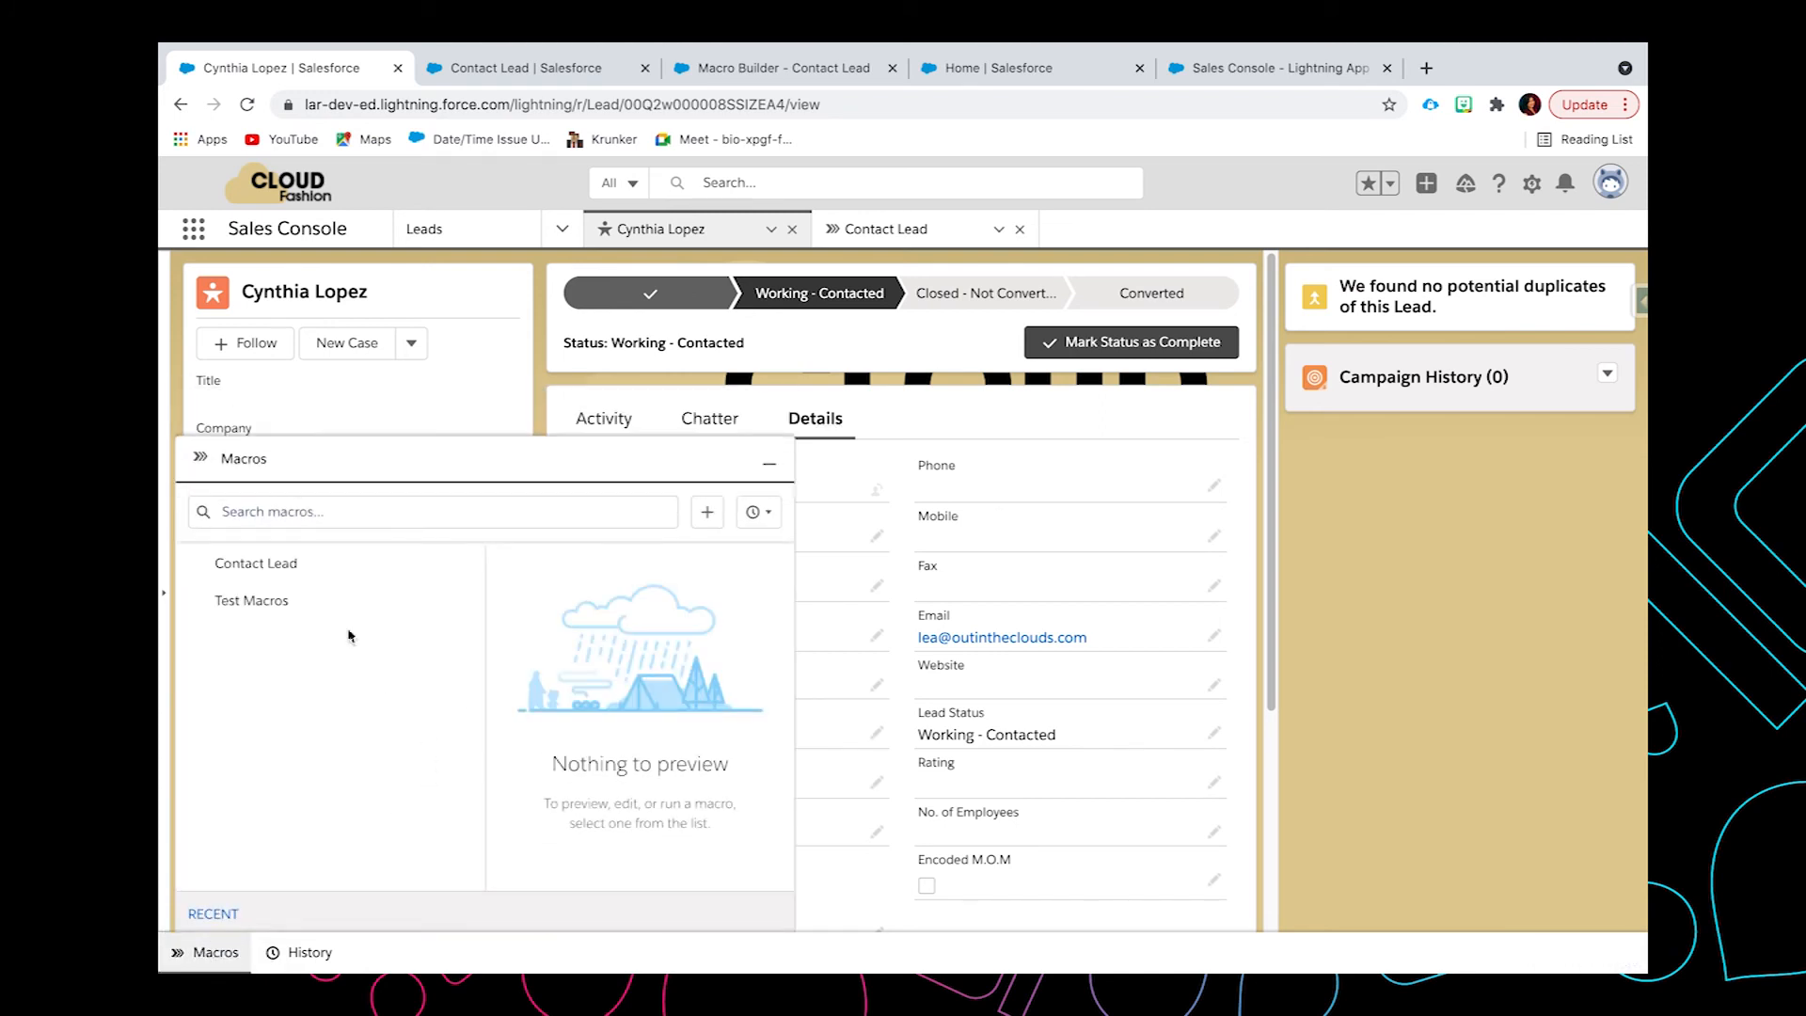
click(326, 567)
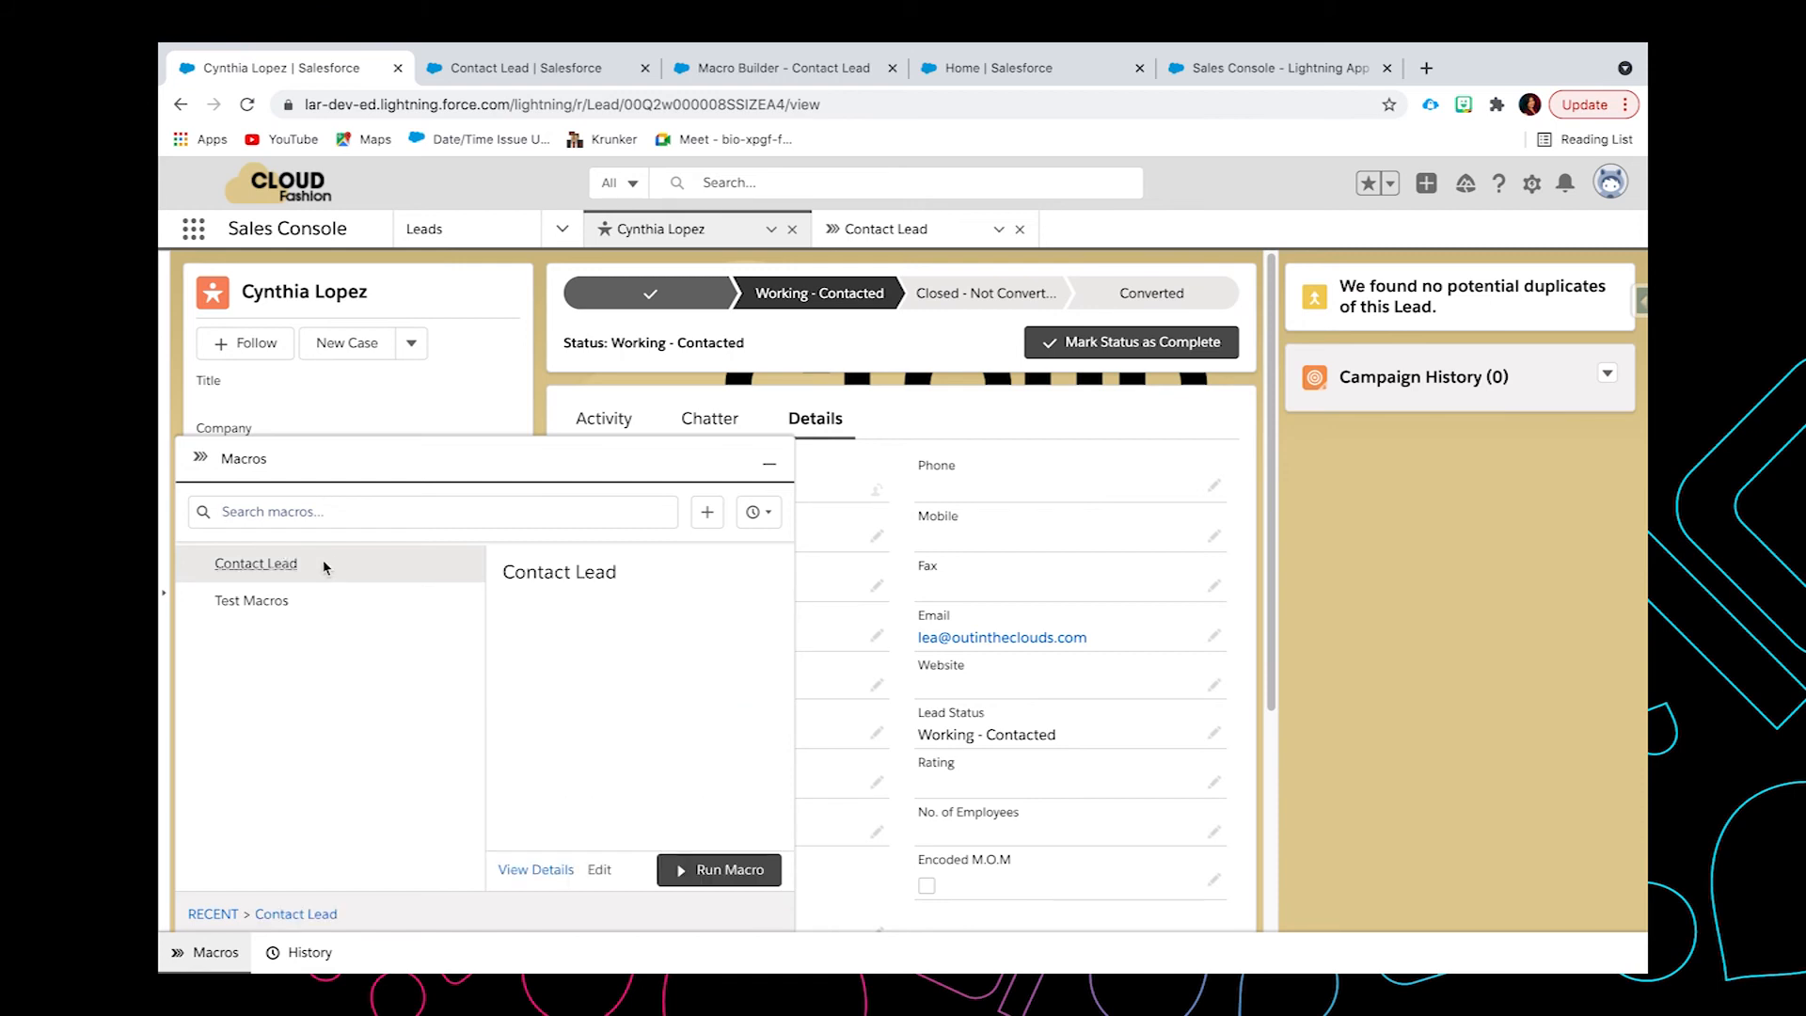
click(729, 875)
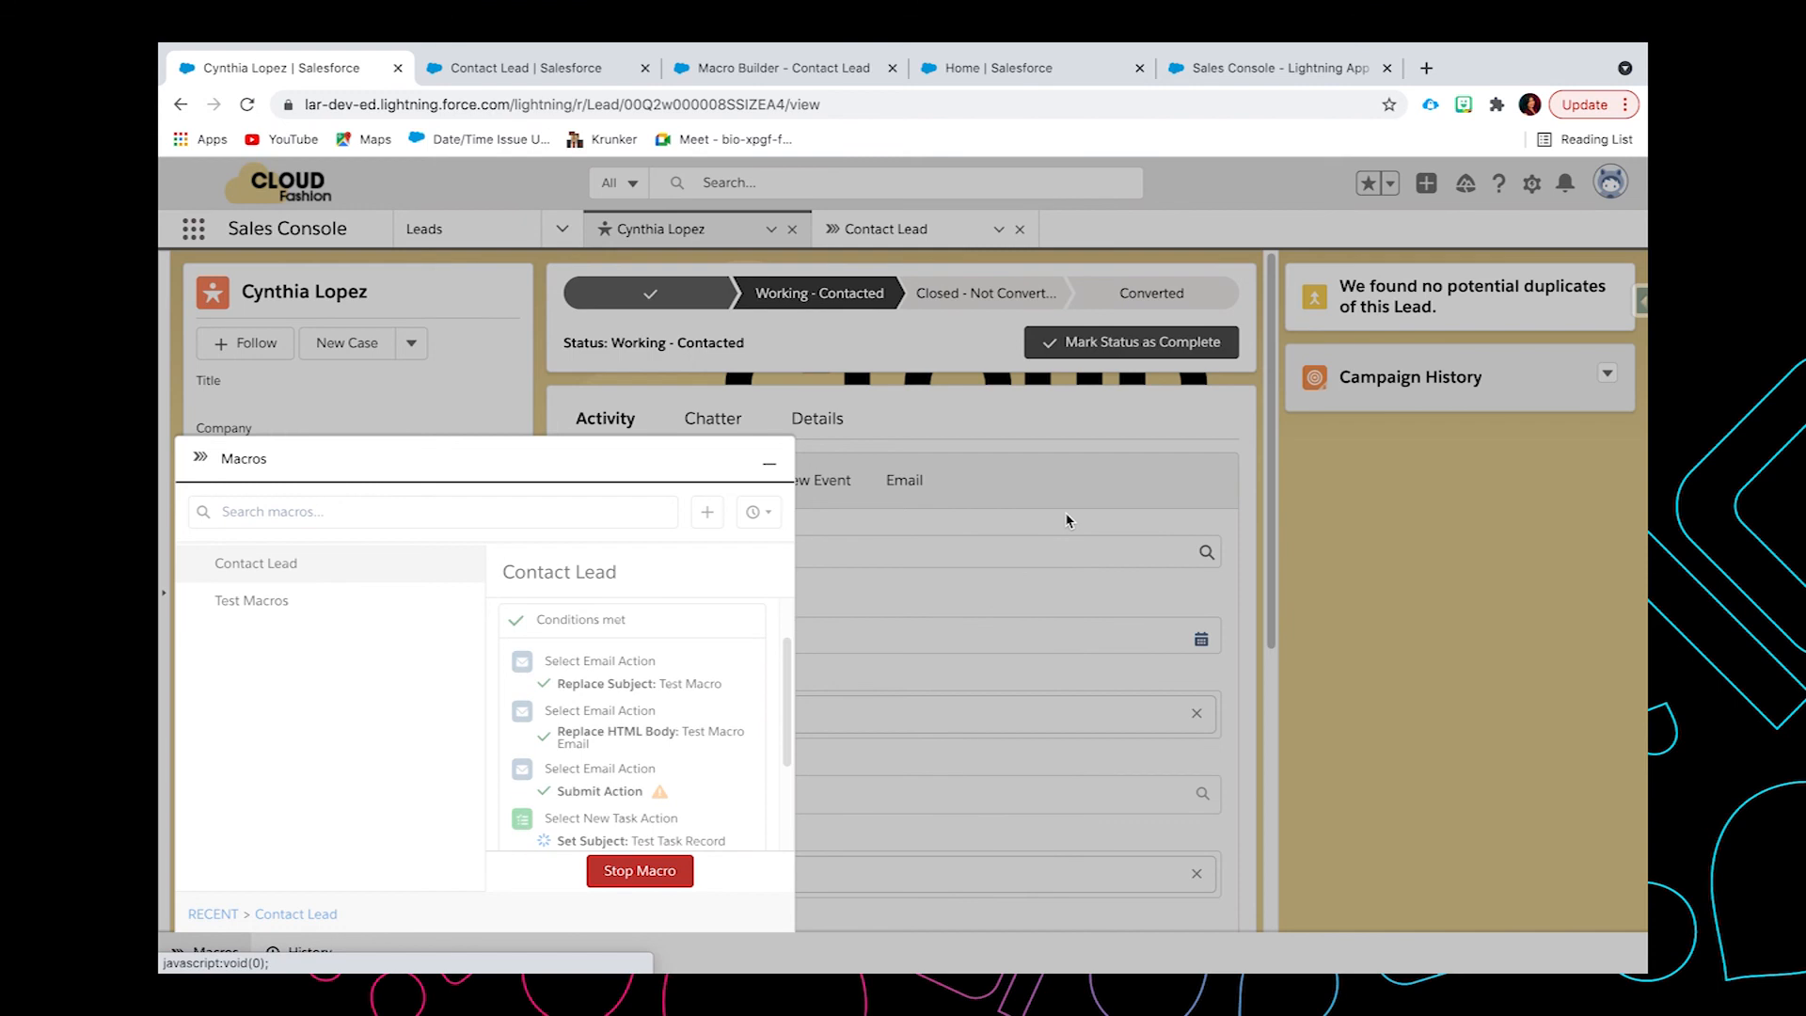
scroll(1066, 521, down, 1)
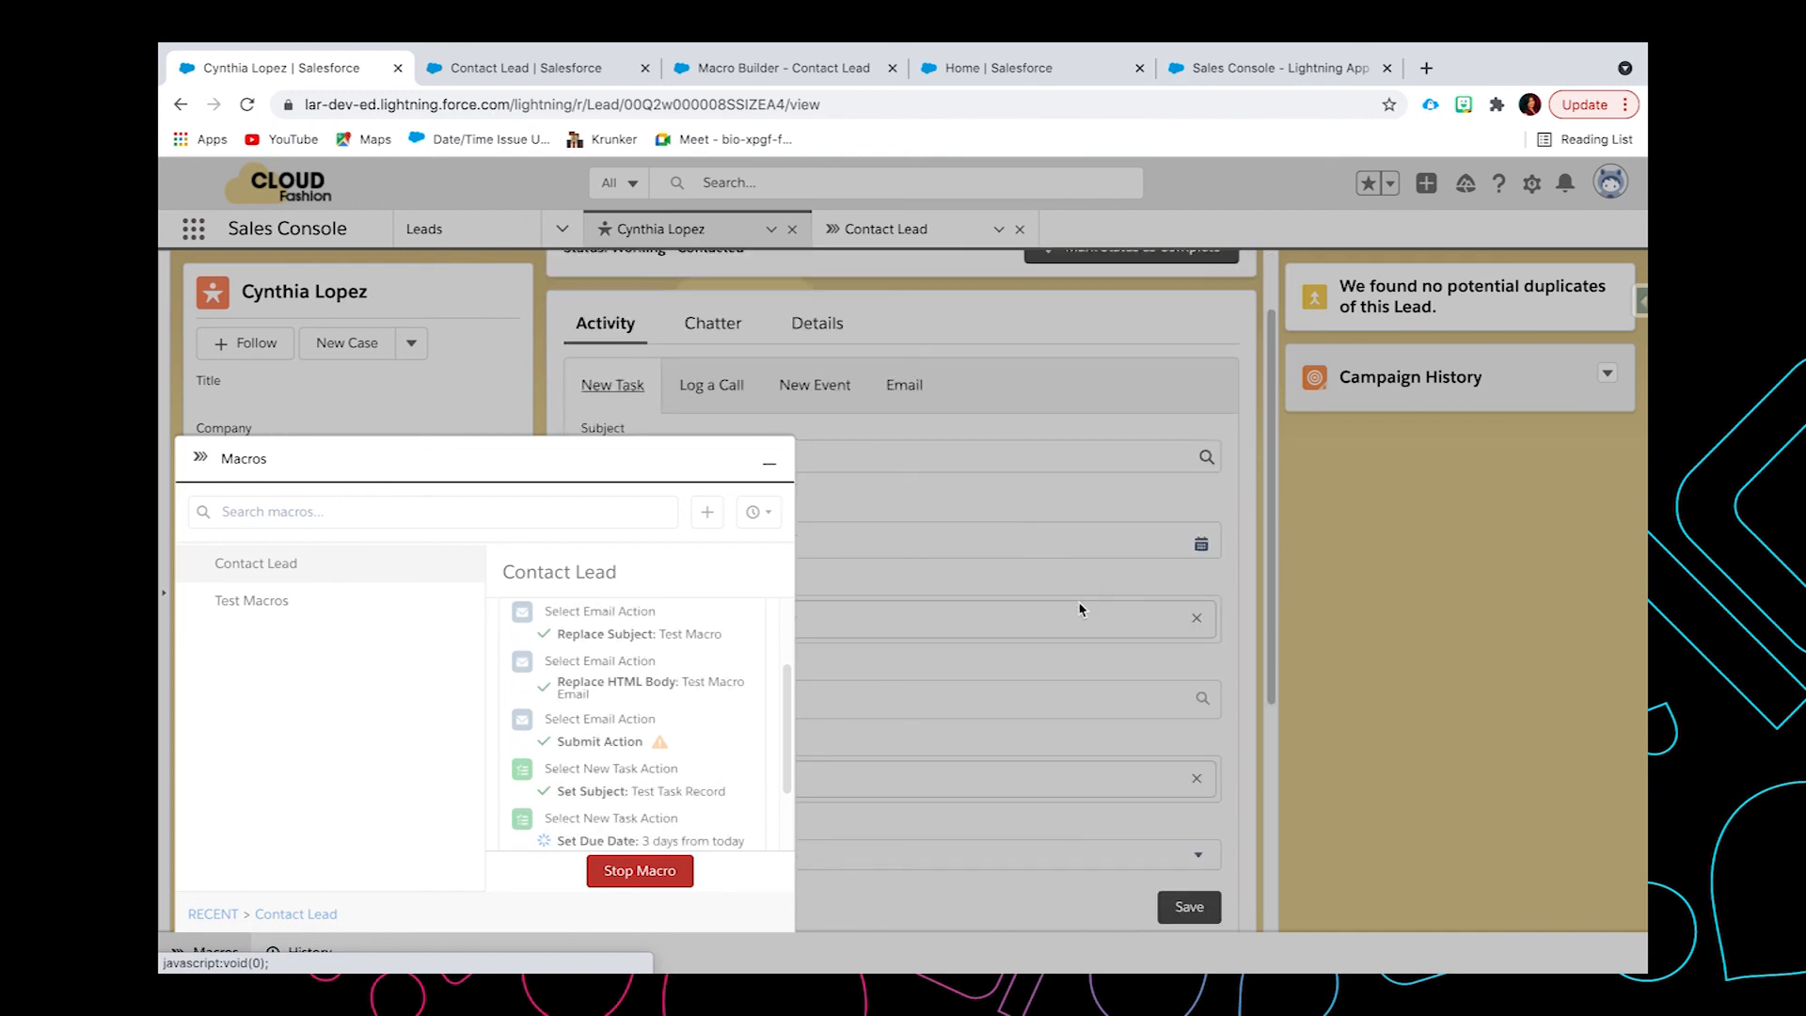